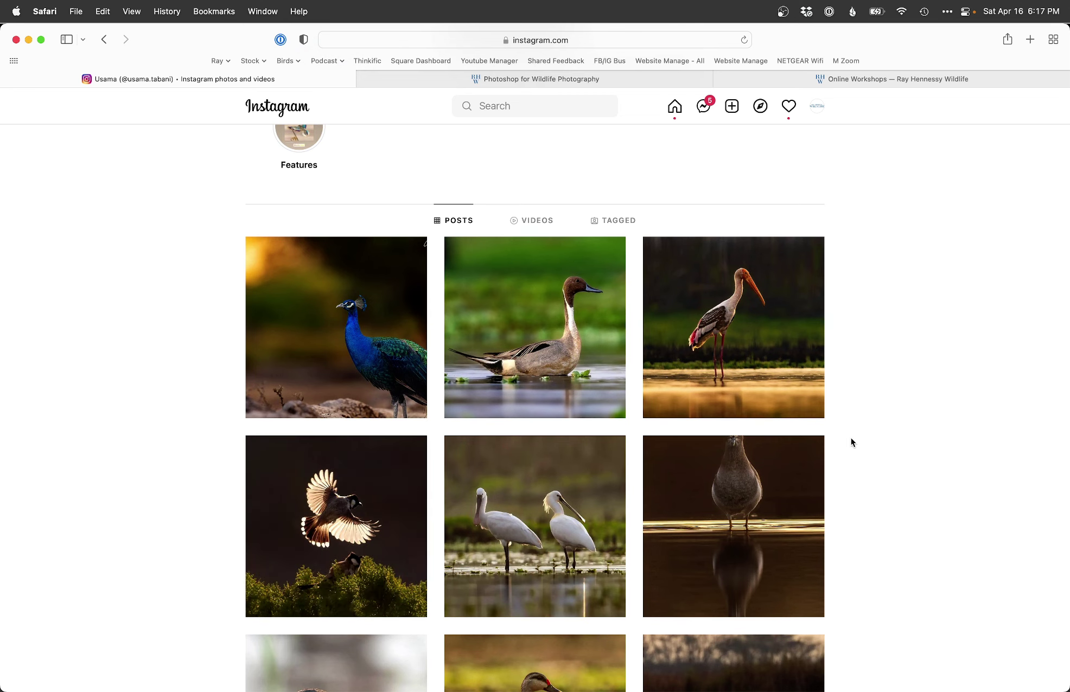
Look through the bird photos on the Instagram profile, and switch to Lightroom Classic
{"action": "scroll", "coordinate": [914, 512], "scroll_direction": "down", "scroll_amount": 10}
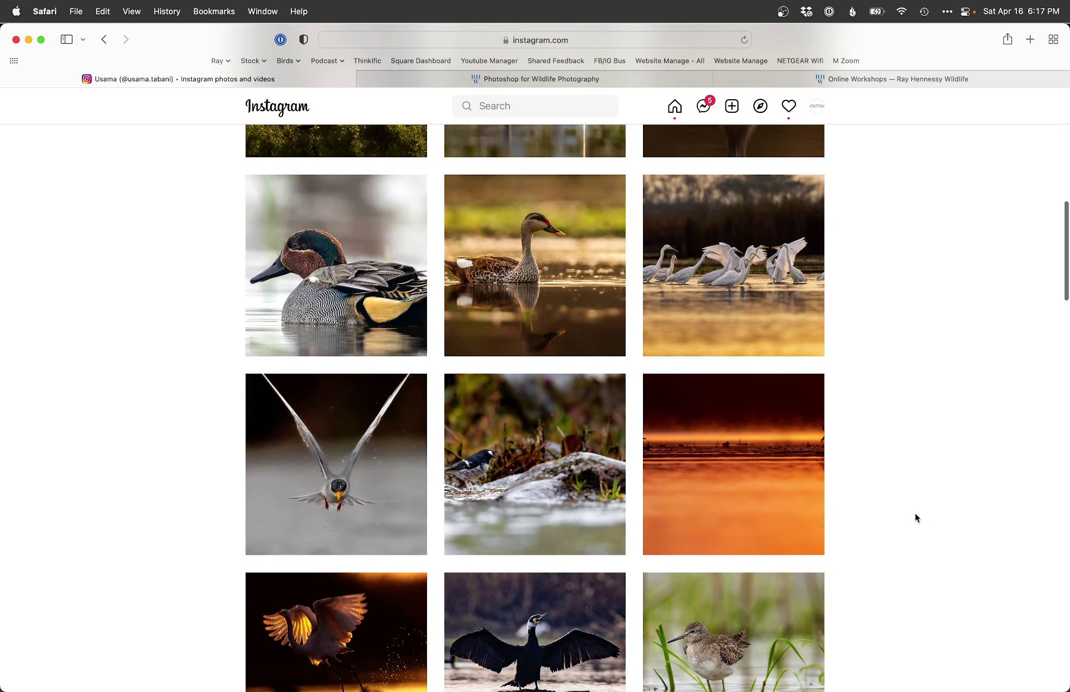
{"action": "scroll", "coordinate": [914, 512], "scroll_direction": "up", "scroll_amount": 15}
{"action": "key", "text": "super+Tab"}
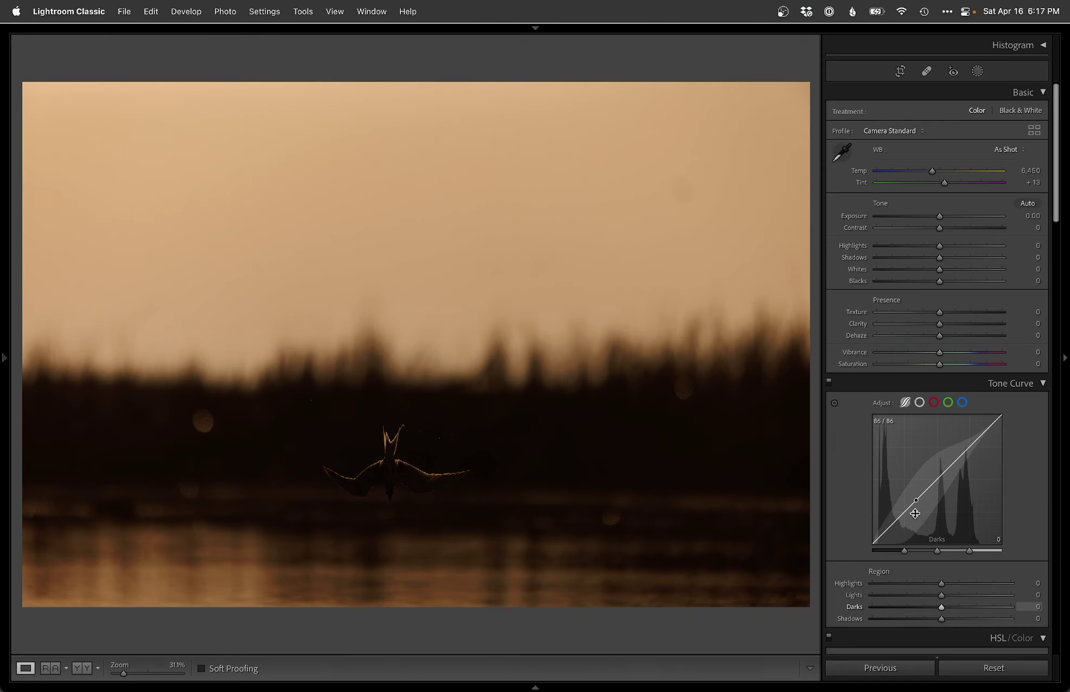
Crop the photo around the flying bird at the original aspect ratio, centering the bird horizontally and straightening by −0.80
{"action": "left_click", "coordinate": [392, 502]}
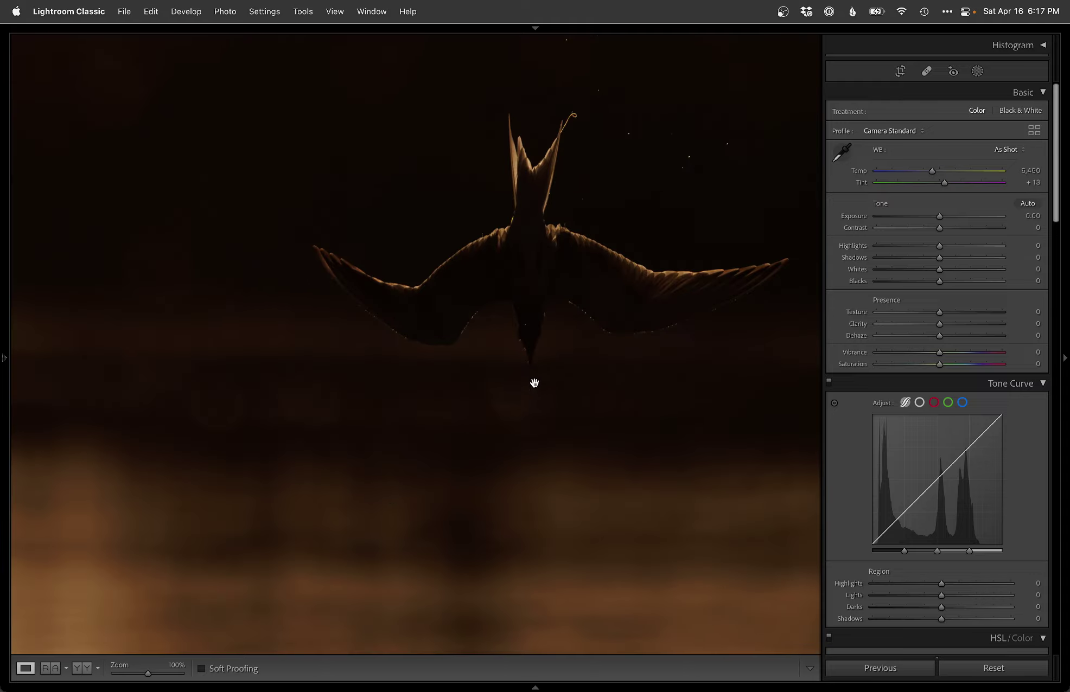
{"action": "left_click", "coordinate": [551, 371]}
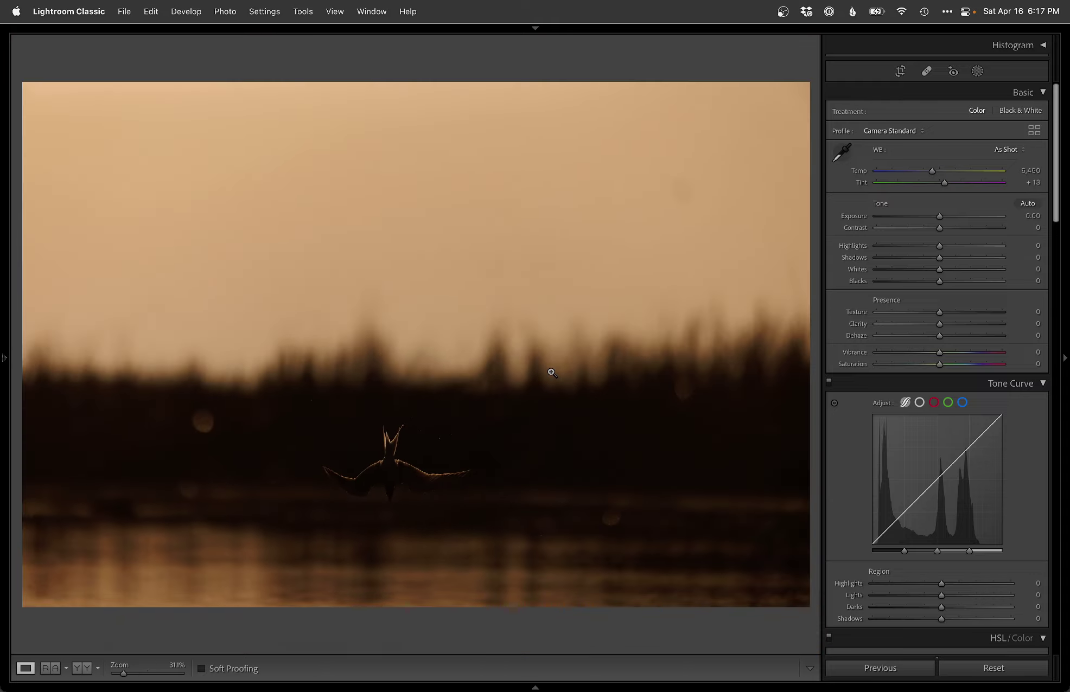
{"action": "key", "text": "r"}
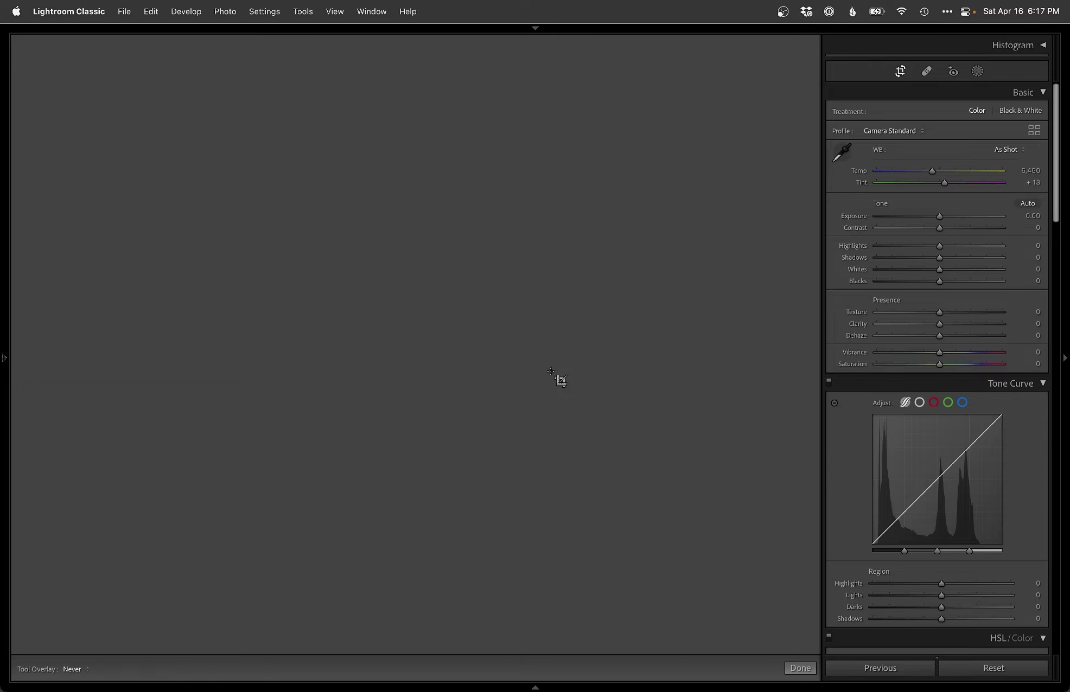
{"action": "left_click_drag", "start_coordinate": [806, 83], "coordinate": [717, 165]}
{"action": "left_click_drag", "start_coordinate": [623, 251], "coordinate": [525, 247]}
{"action": "key", "text": "super+shift+h"}
{"action": "left_click_drag", "start_coordinate": [757, 297], "coordinate": [758, 293]}
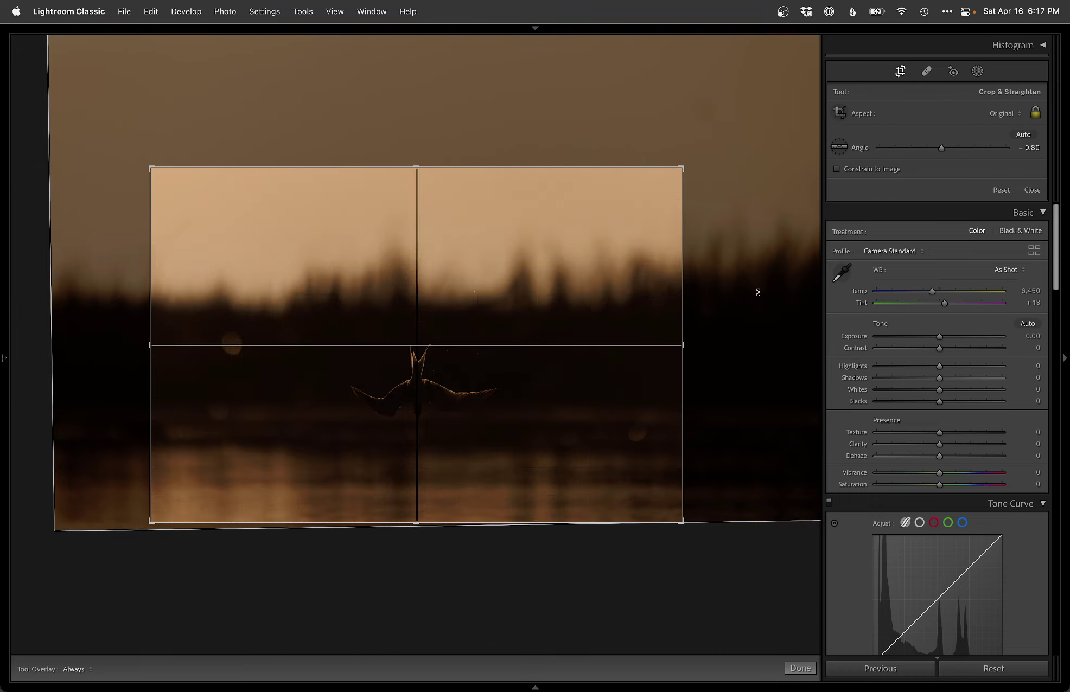
{"action": "left_click_drag", "start_coordinate": [582, 297], "coordinate": [580, 295]}
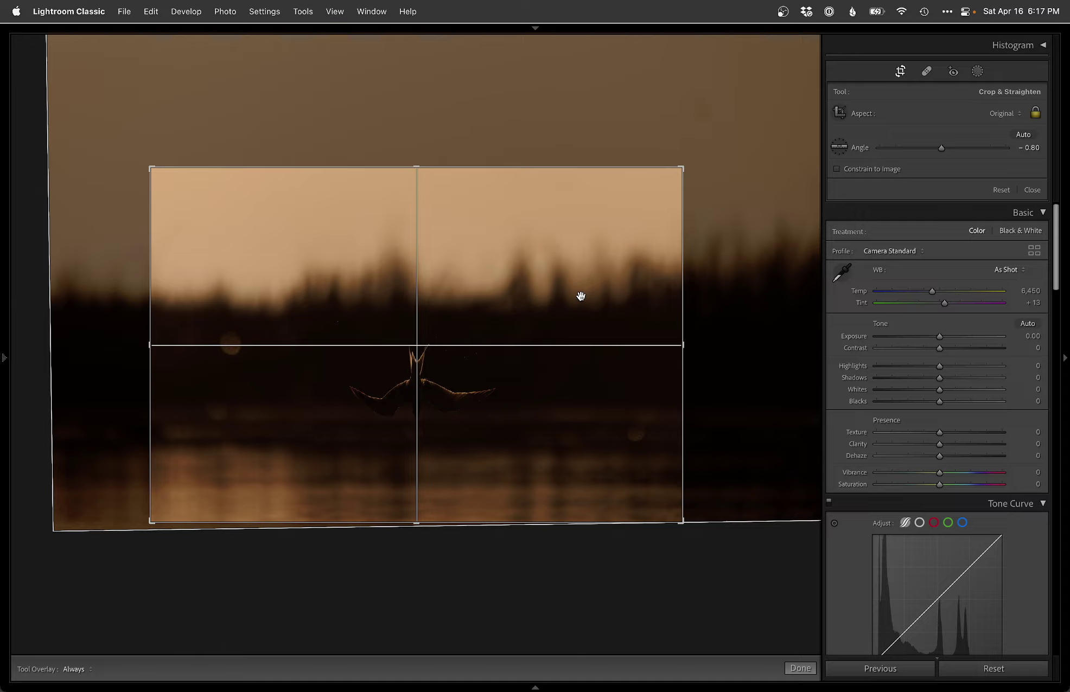
{"action": "key", "text": "o"}
{"action": "key", "text": "o"}
{"action": "key", "text": "Return"}
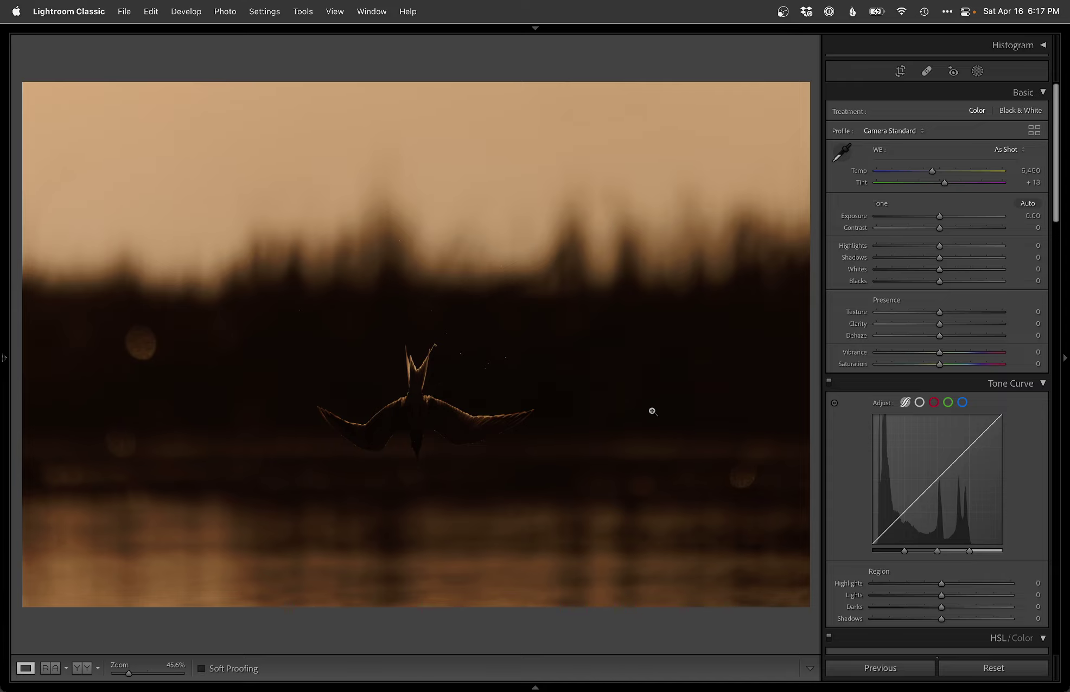
Check the crop's centering with the overlay, and tighten the crop slightly from its upper edge
{"action": "key", "text": "r"}
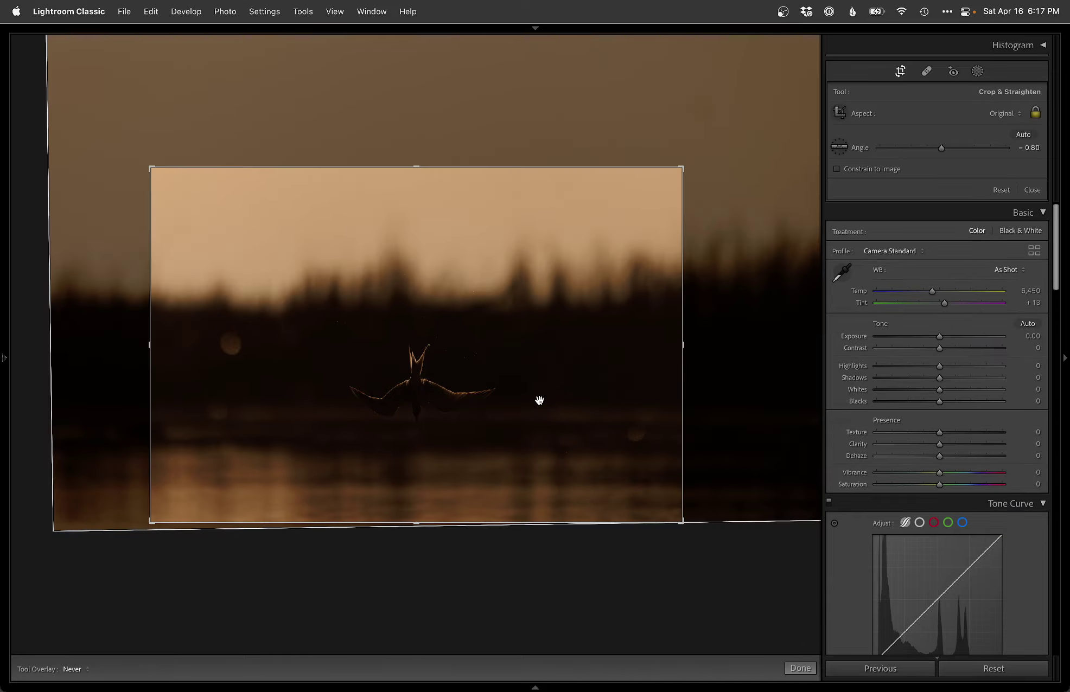
{"action": "key", "text": "h"}
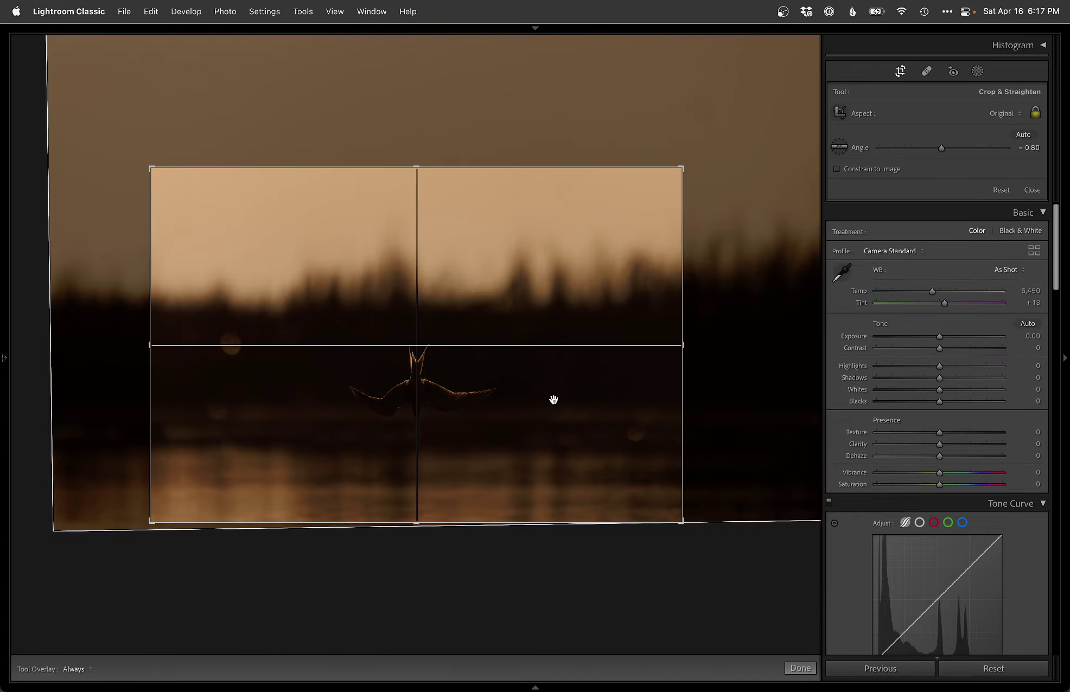
{"action": "key", "text": "Return"}
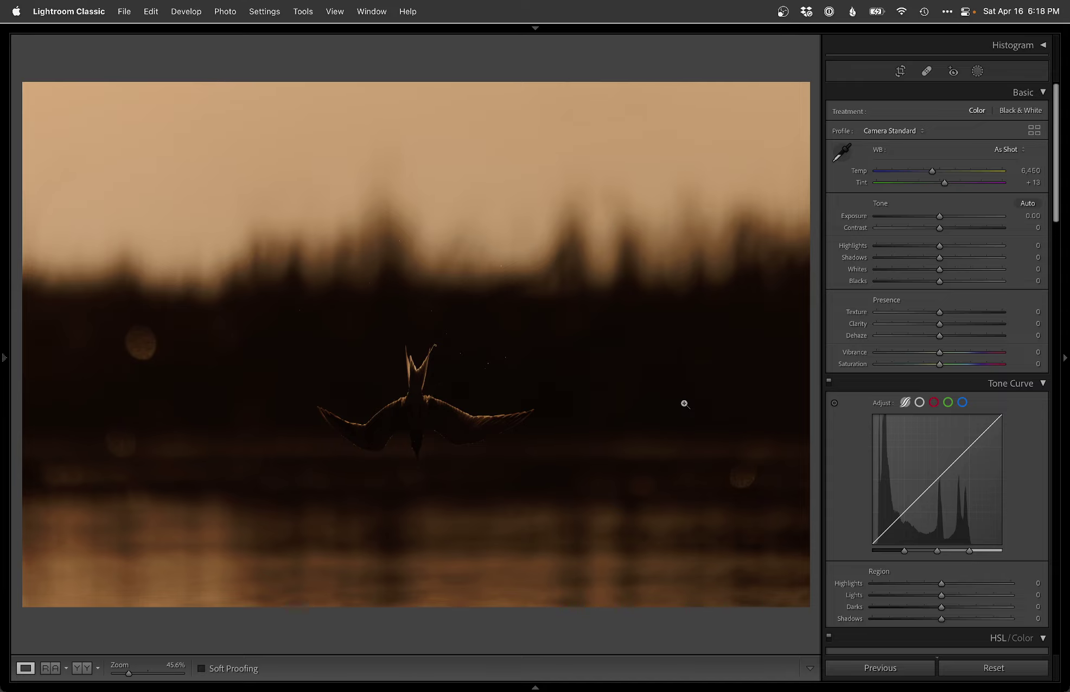
{"action": "key", "text": "r"}
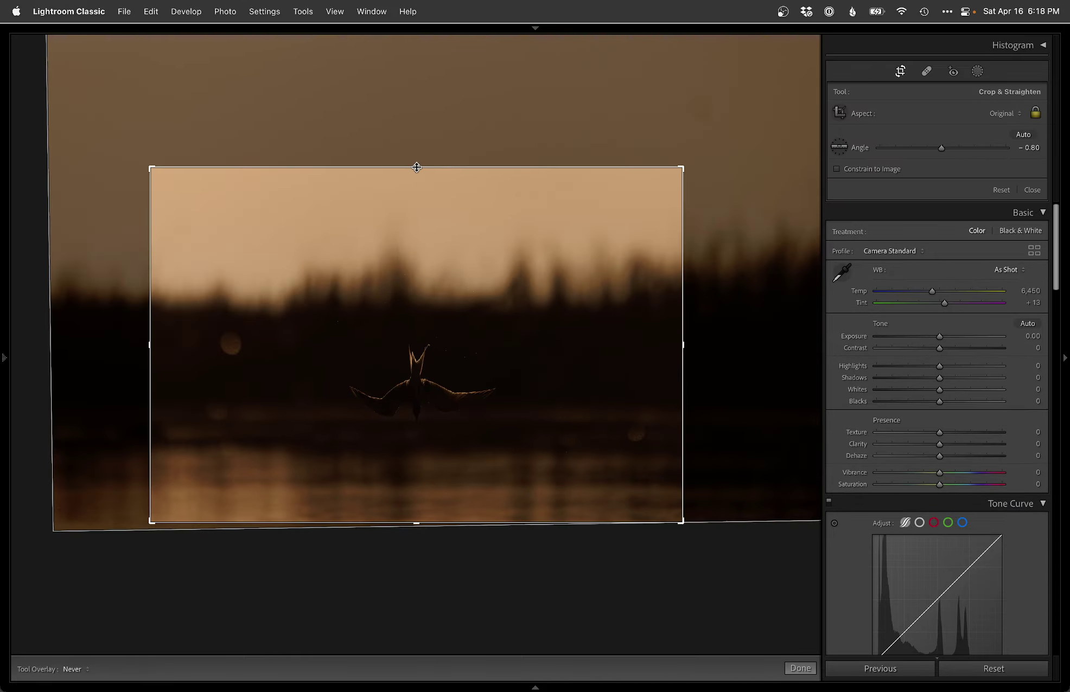
{"action": "left_click_drag", "start_coordinate": [416, 167], "coordinate": [417, 179]}
{"action": "key", "text": "Return"}
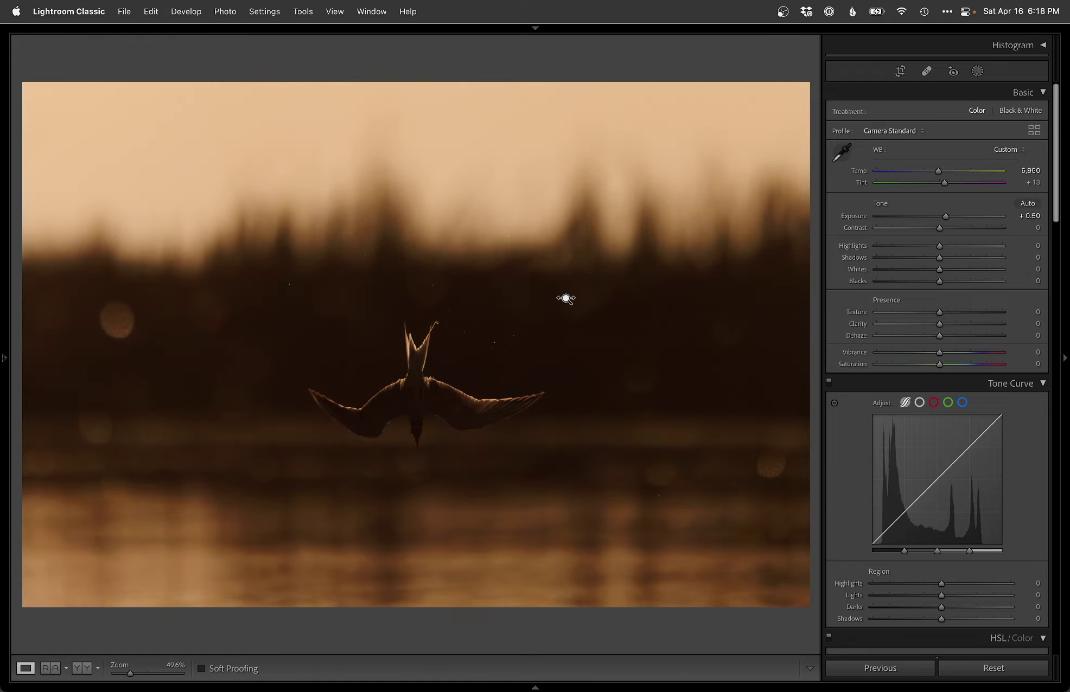
Lower the whole photo's Blacks to −30
{"action": "key", "text": "minus"}
{"action": "key", "text": "minus"}
{"action": "key", "text": "minus"}
{"action": "key", "text": "minus"}
{"action": "key", "text": "minus"}
{"action": "key", "text": "minus"}
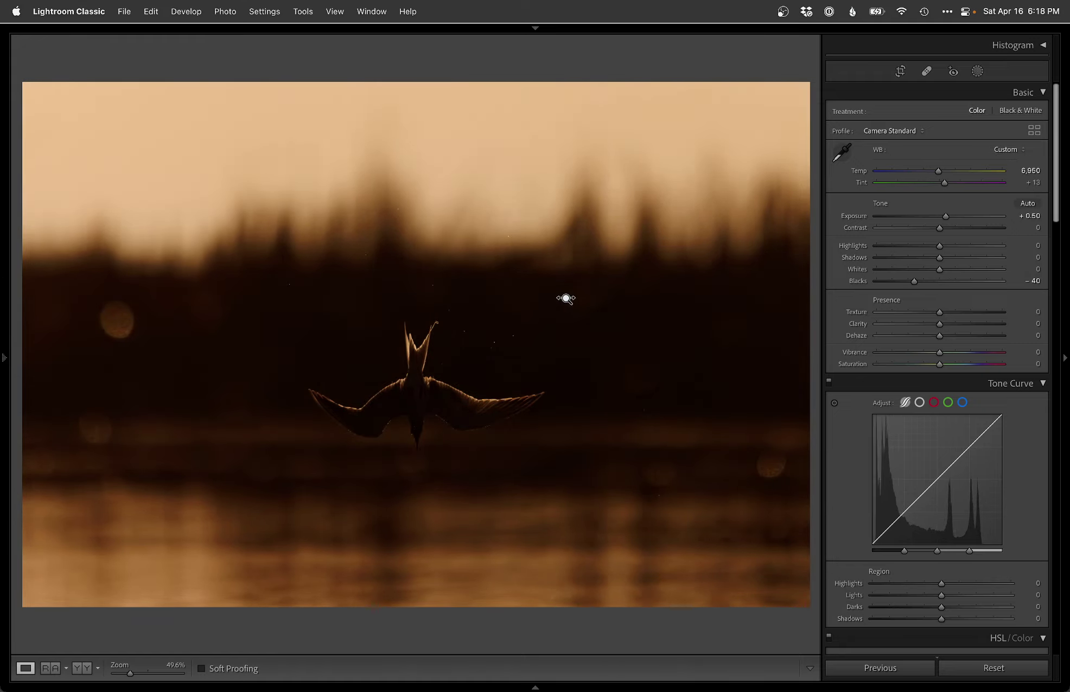
{"action": "key", "text": "equal"}
{"action": "key", "text": "equal"}
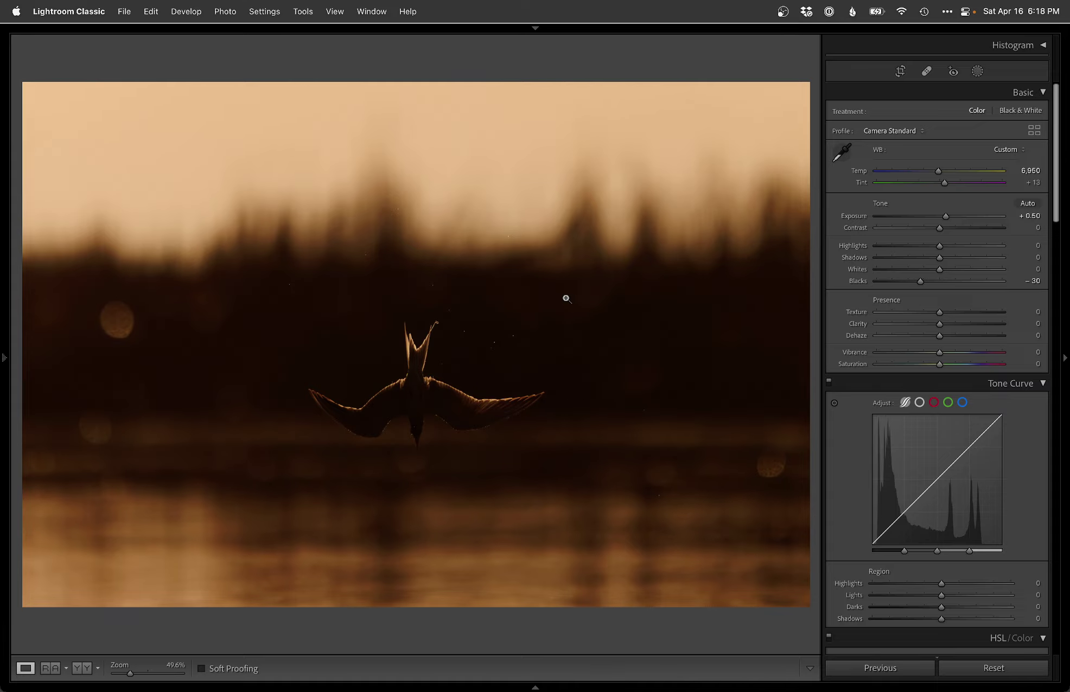
Add a linear gradient mask over the water with Exposure −0.14, Highlights −91 and Whites −88
{"action": "key", "text": "m"}
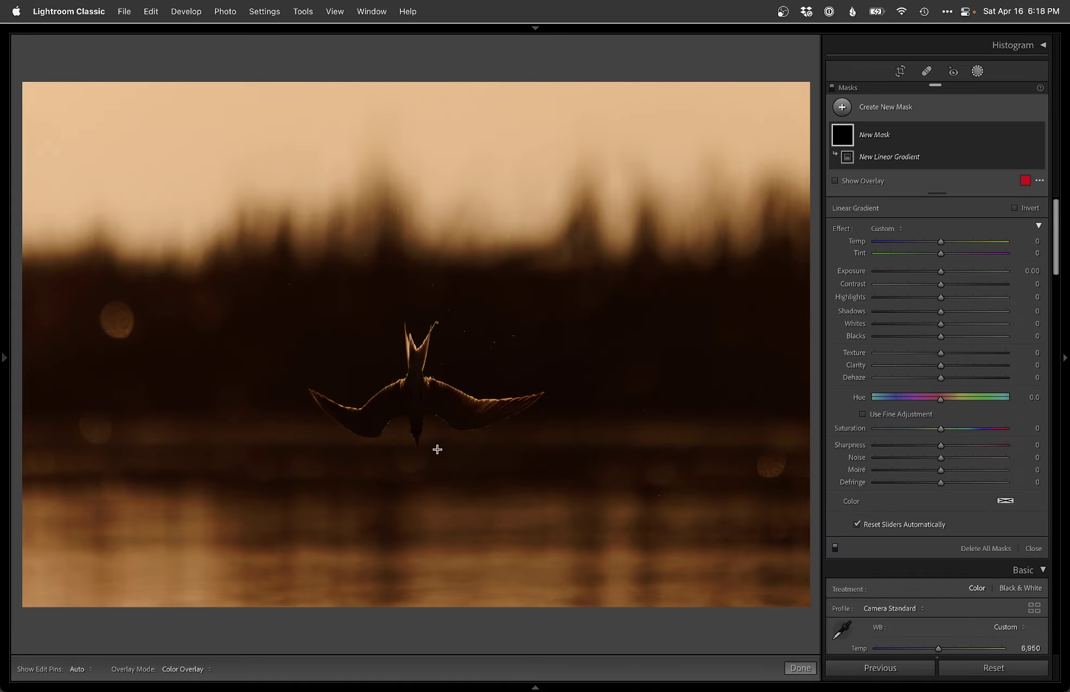
{"action": "left_click_drag", "start_coordinate": [438, 450], "coordinate": [437, 388]}
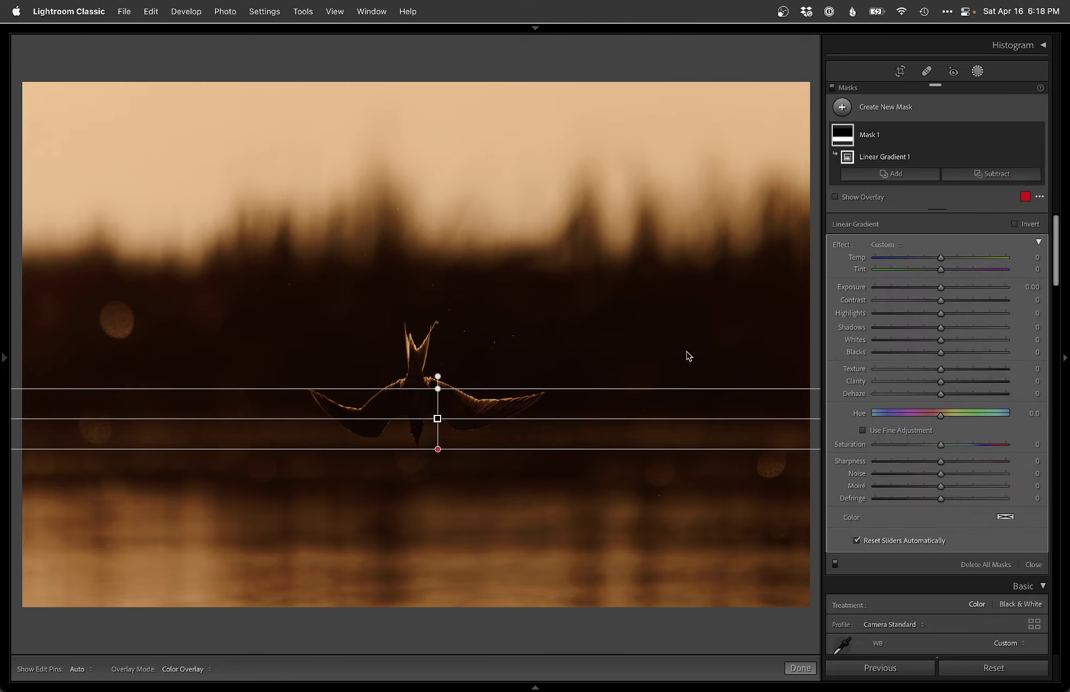
{"action": "left_click_drag", "start_coordinate": [934, 292], "coordinate": [934, 291]}
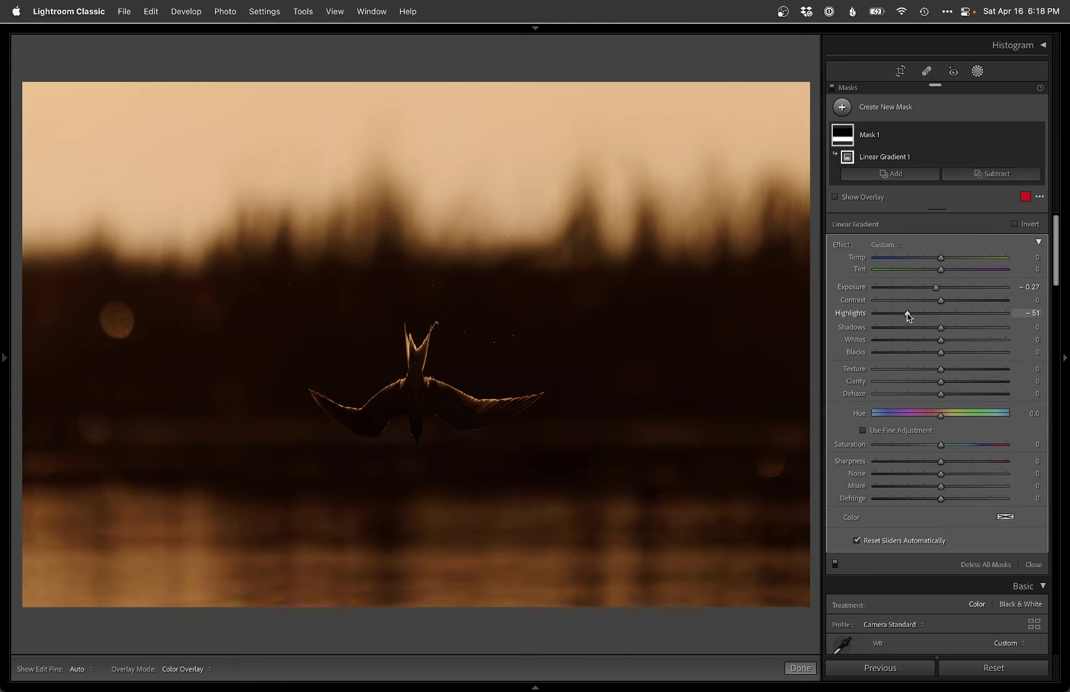
{"action": "left_click_drag", "start_coordinate": [915, 342], "coordinate": [950, 330]}
{"action": "left_click_drag", "start_coordinate": [936, 287], "coordinate": [939, 288]}
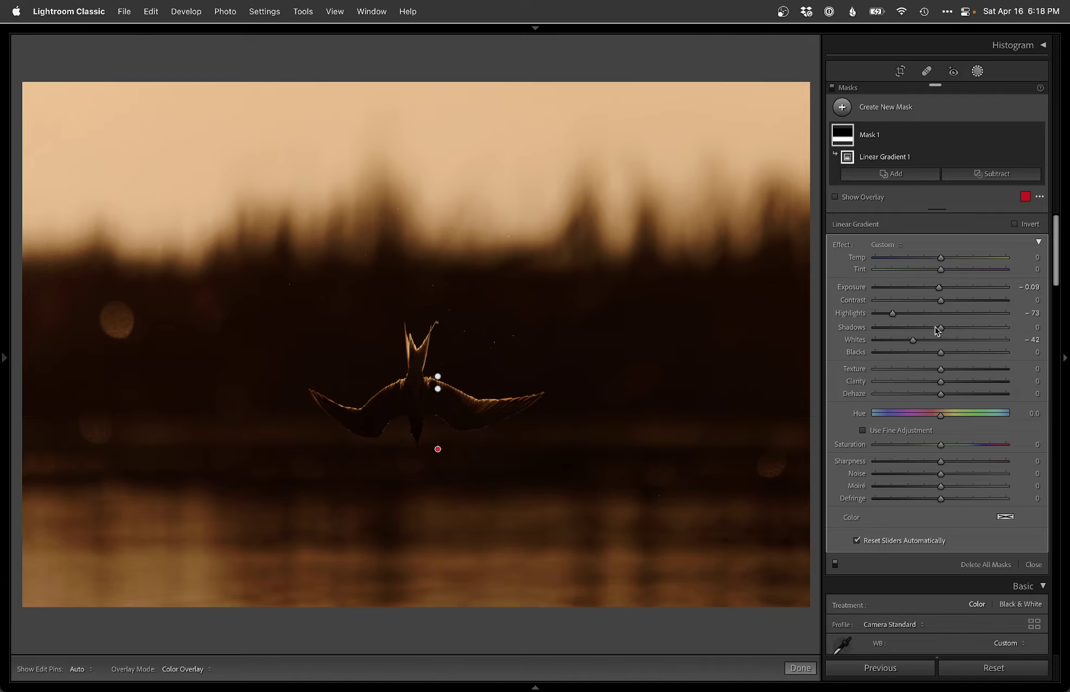
{"action": "left_click_drag", "start_coordinate": [912, 340], "coordinate": [884, 316]}
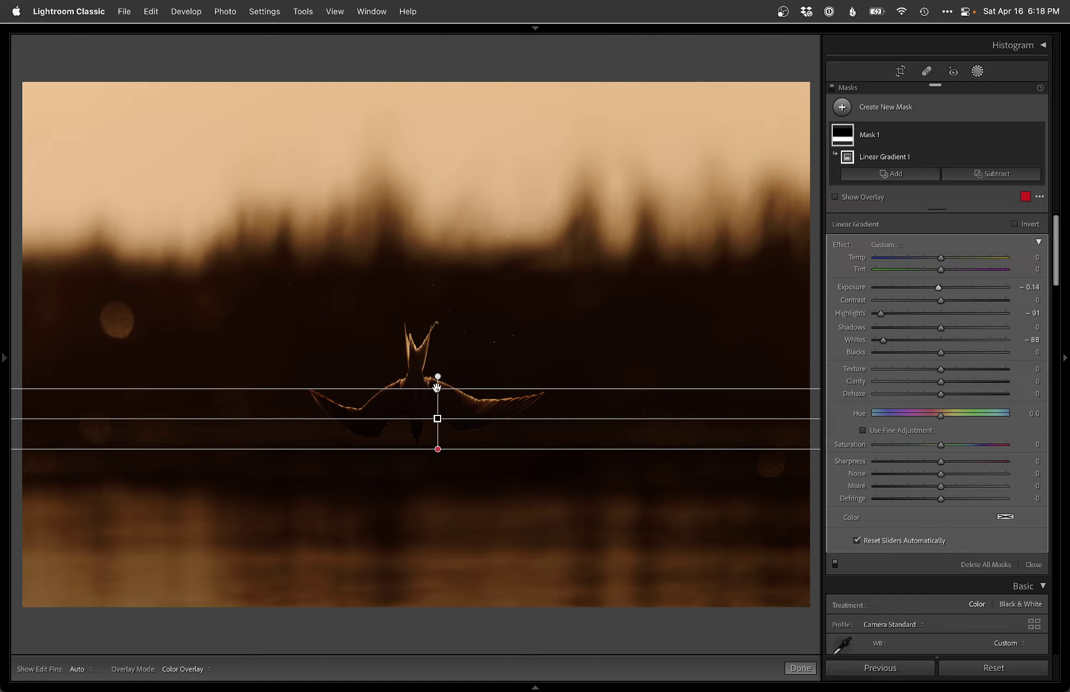
Extend the water gradient up to the base of the treetops, and subtract the bird from the mask with Select Subject
{"action": "left_click_drag", "start_coordinate": [437, 387], "coordinate": [437, 240]}
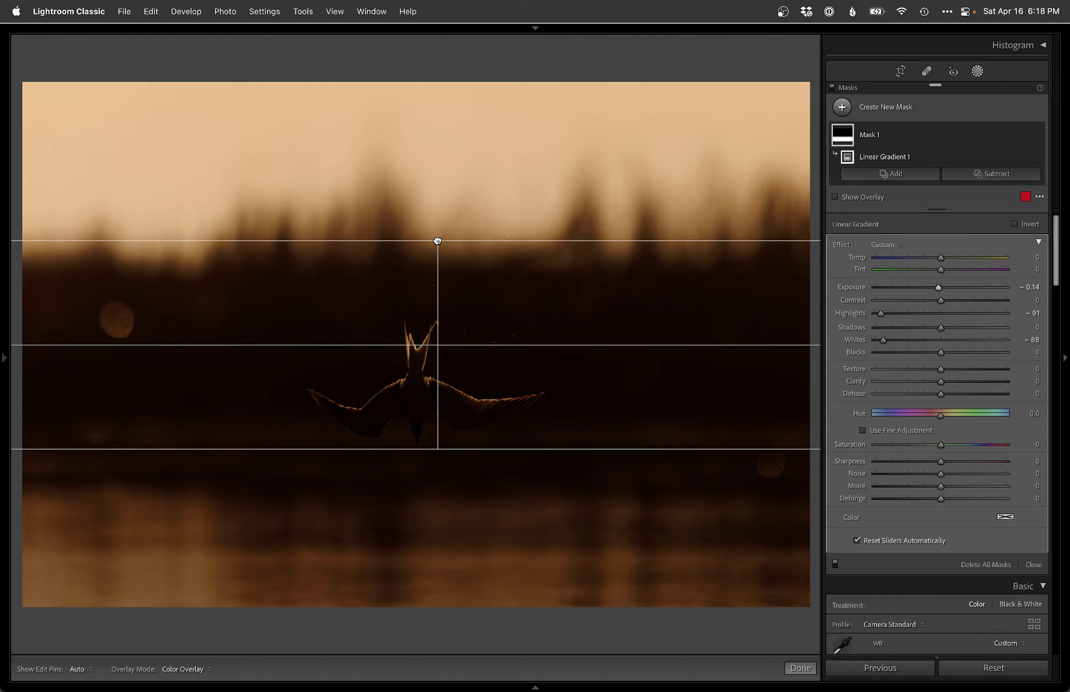
{"action": "left_click", "coordinate": [1003, 174]}
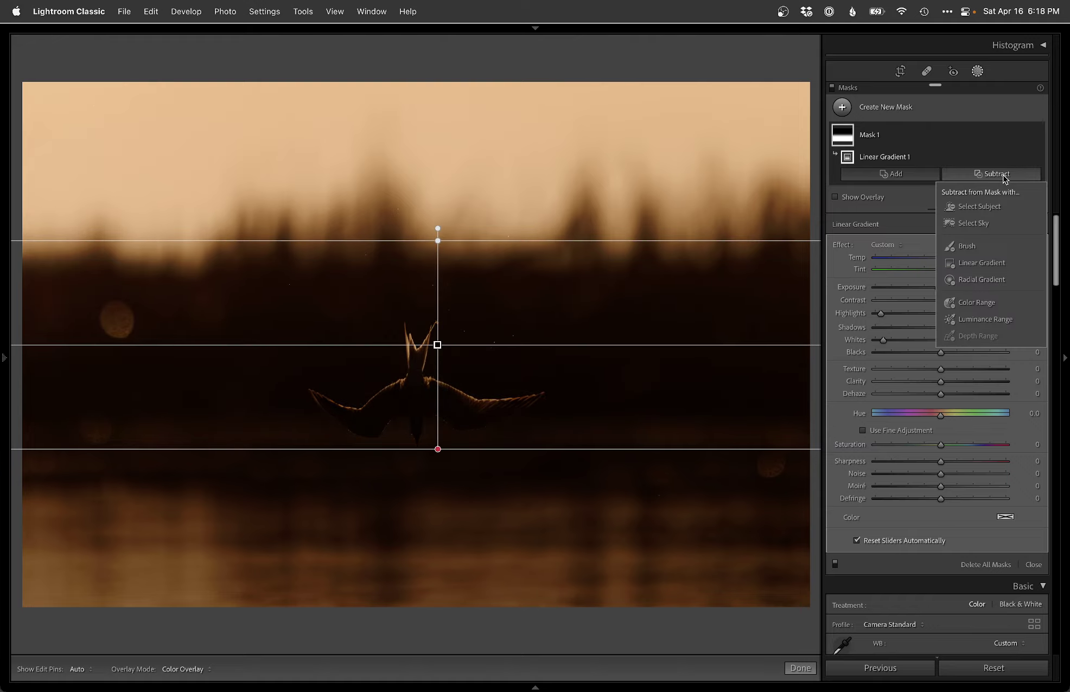
{"action": "left_click", "coordinate": [981, 208]}
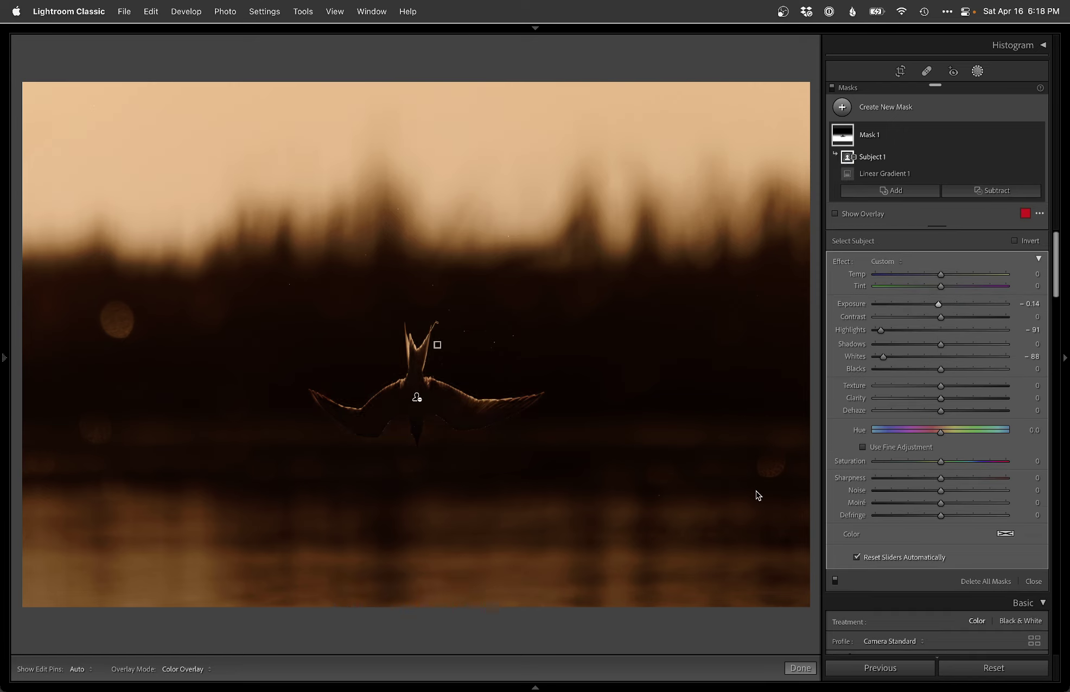
Create a separate Select Subject mask for the bird, and raise its Highlights slightly
{"action": "left_click", "coordinate": [877, 106]}
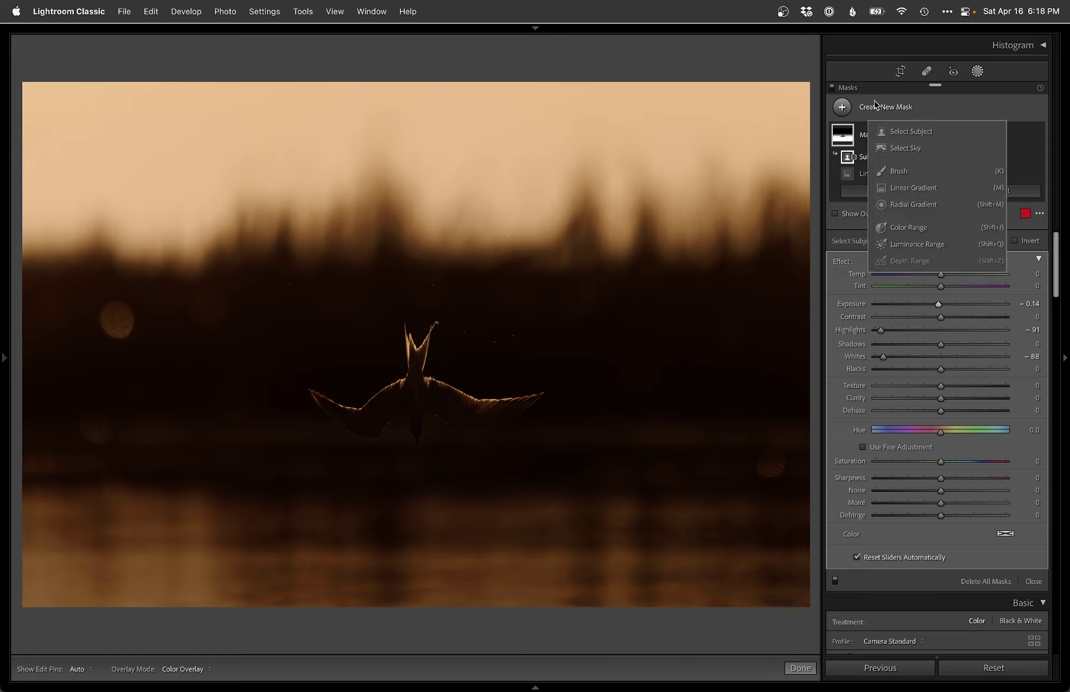
{"action": "left_click", "coordinate": [905, 132]}
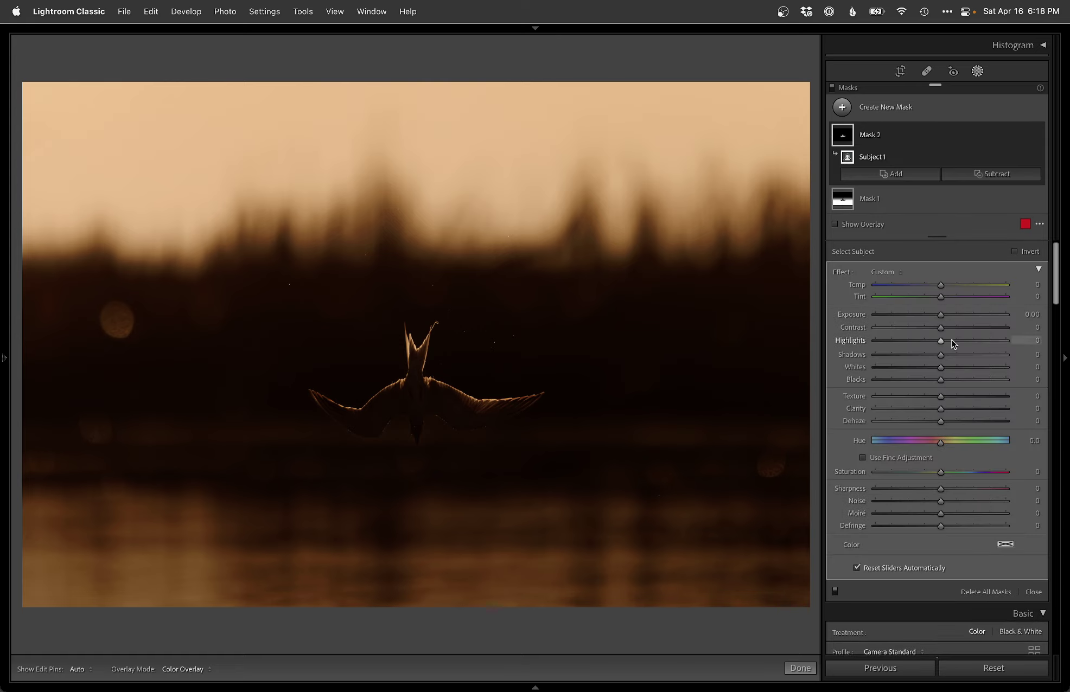
{"action": "left_click_drag", "start_coordinate": [951, 340], "coordinate": [959, 340]}
Narrow the linear gradient in Mask 1 and move it up so it ends just above the bird's body
{"action": "left_click", "coordinate": [911, 197]}
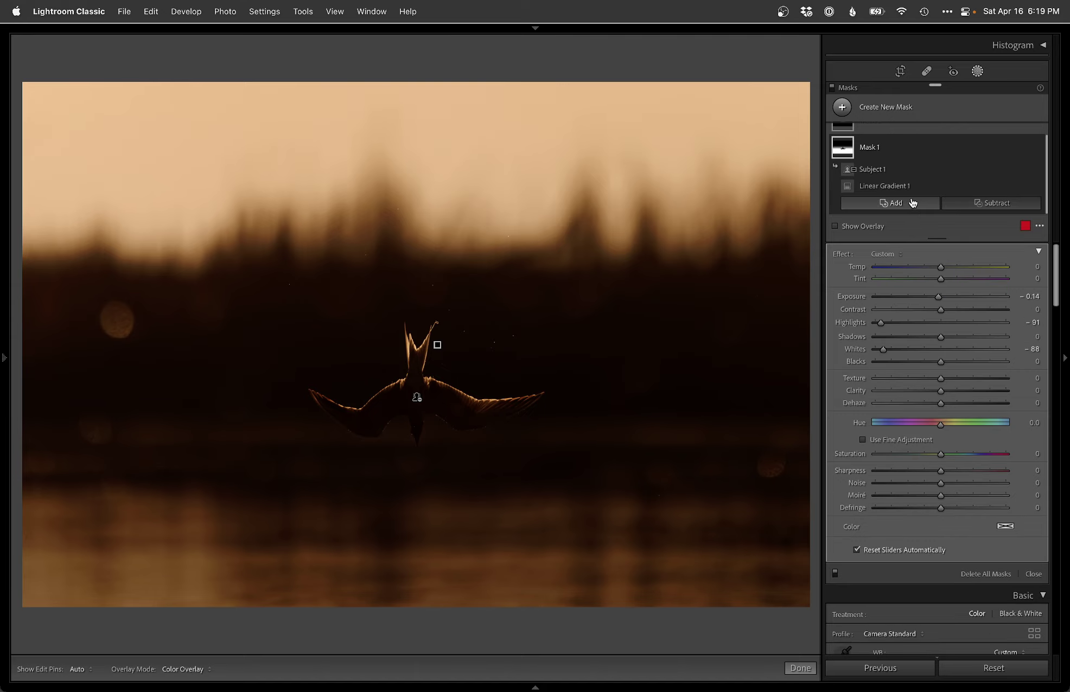
{"action": "left_click", "coordinate": [890, 188]}
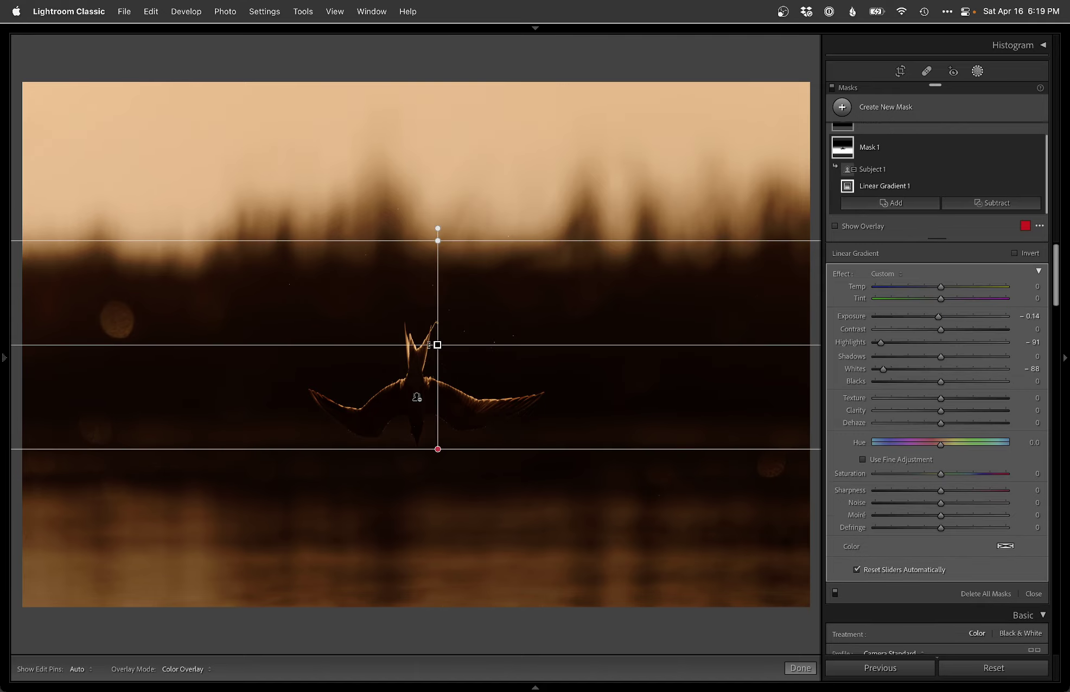
{"action": "left_click_drag", "start_coordinate": [437, 450], "coordinate": [443, 371]}
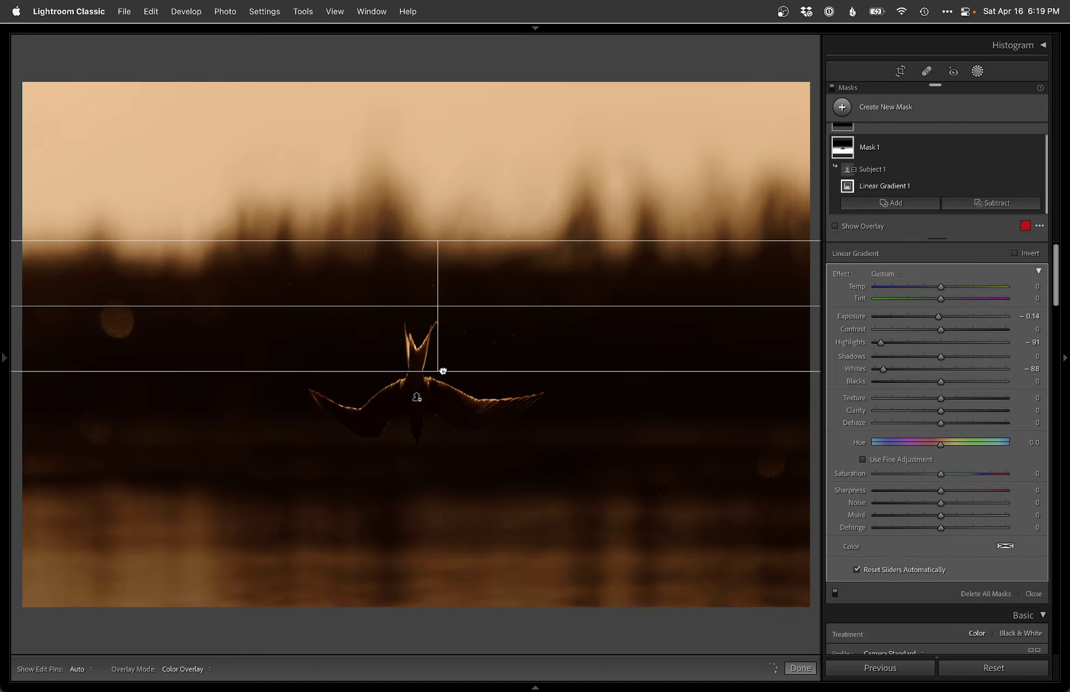
{"action": "left_click_drag", "start_coordinate": [438, 306], "coordinate": [438, 280]}
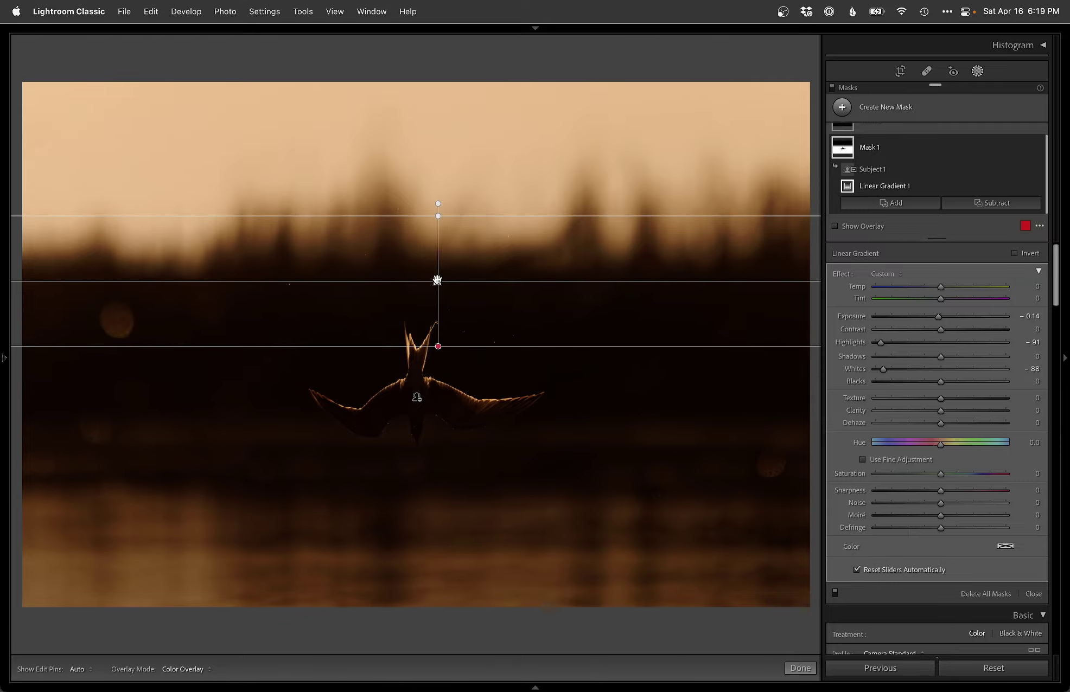
{"action": "key", "text": "shift+w"}
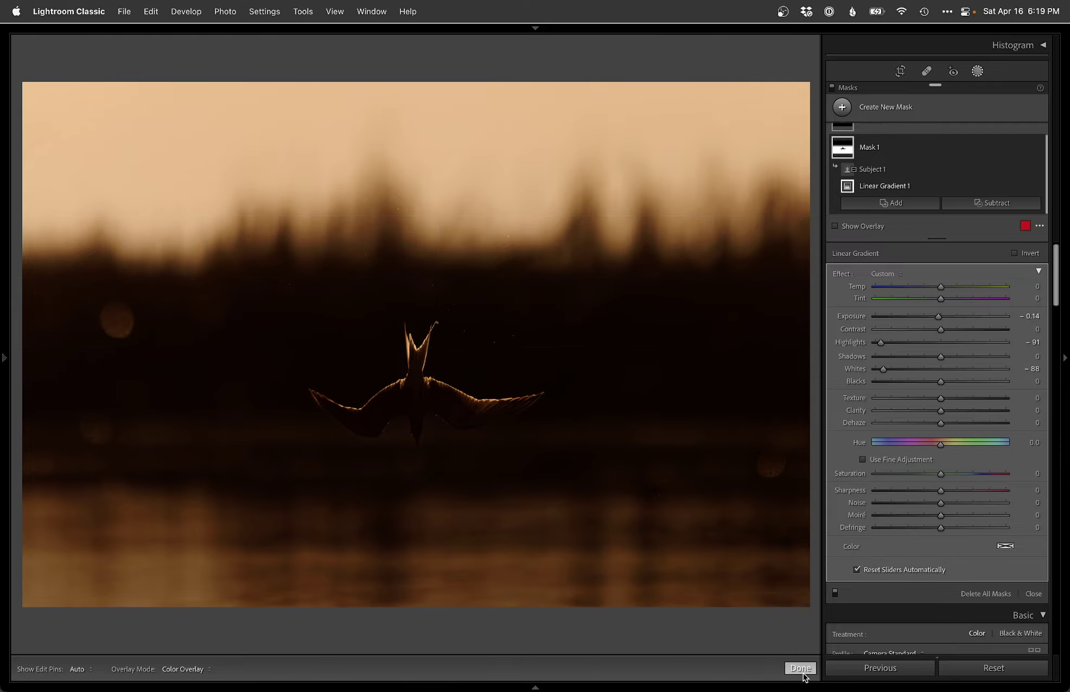
Add a linear gradient mask over the sky fading into the dark treeline, with Exposure −0.42 and Temp 16
{"action": "key", "text": "m"}
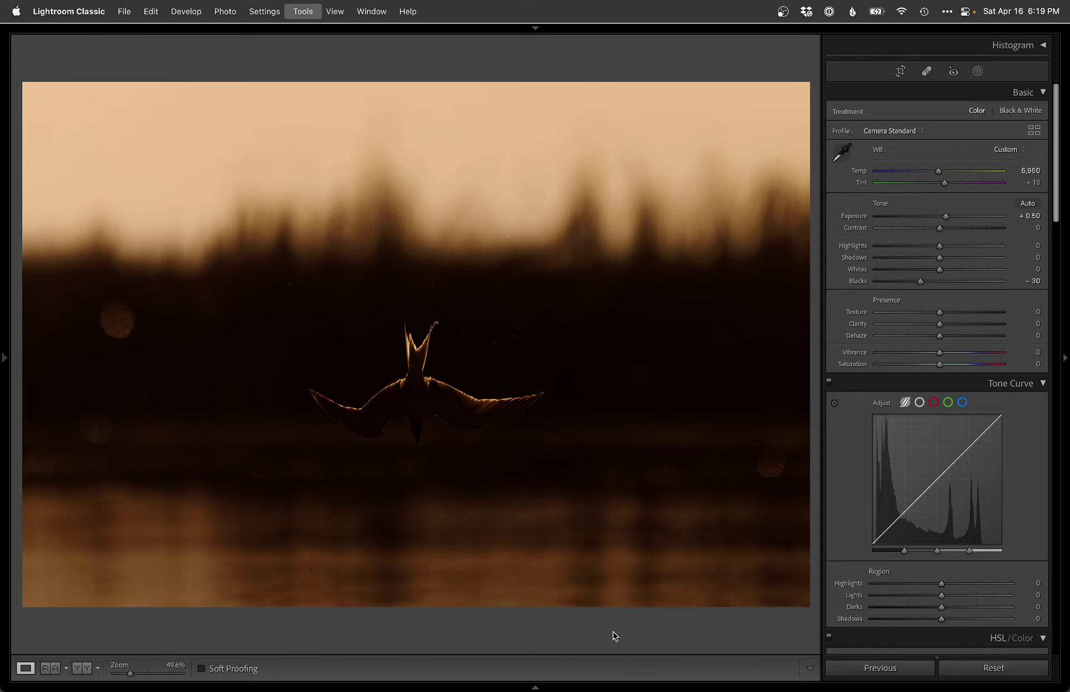
{"action": "left_click_drag", "start_coordinate": [415, 186], "coordinate": [416, 306]}
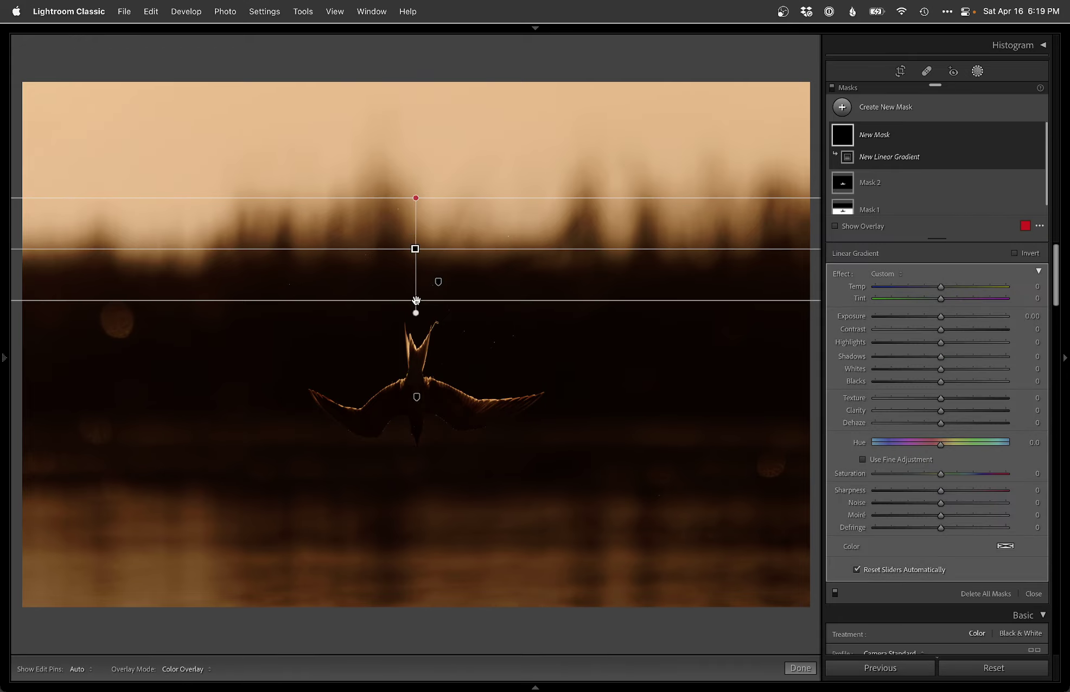
{"action": "left_click_drag", "start_coordinate": [939, 317], "coordinate": [932, 317]}
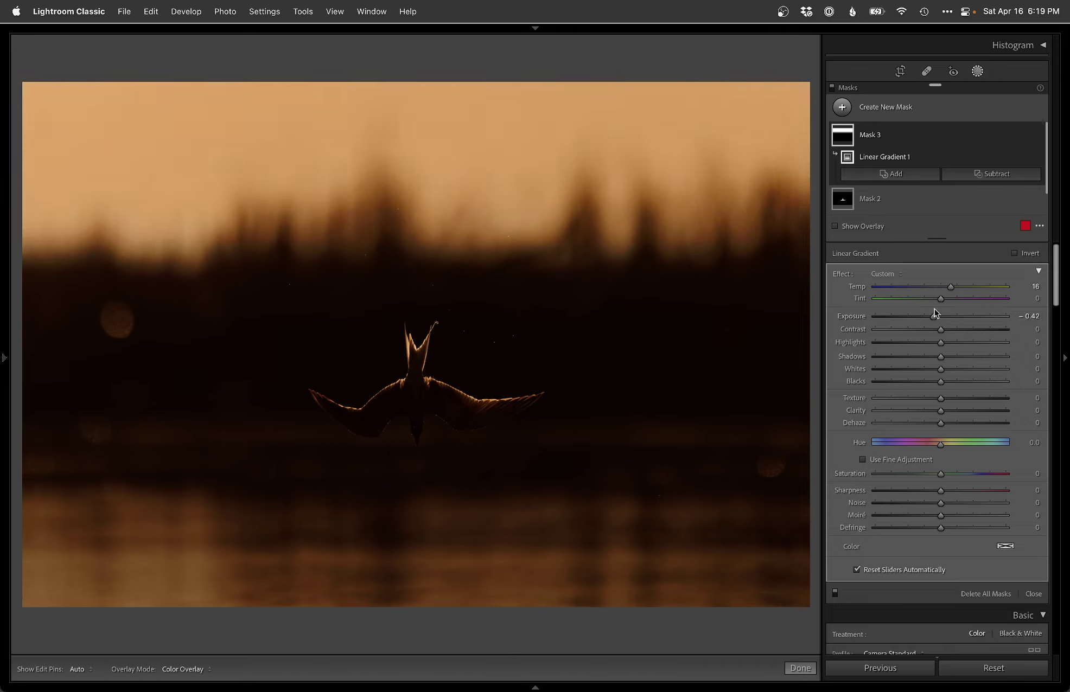
Finish masking, and open the edited photo in Photoshop
{"action": "left_click", "coordinate": [802, 669]}
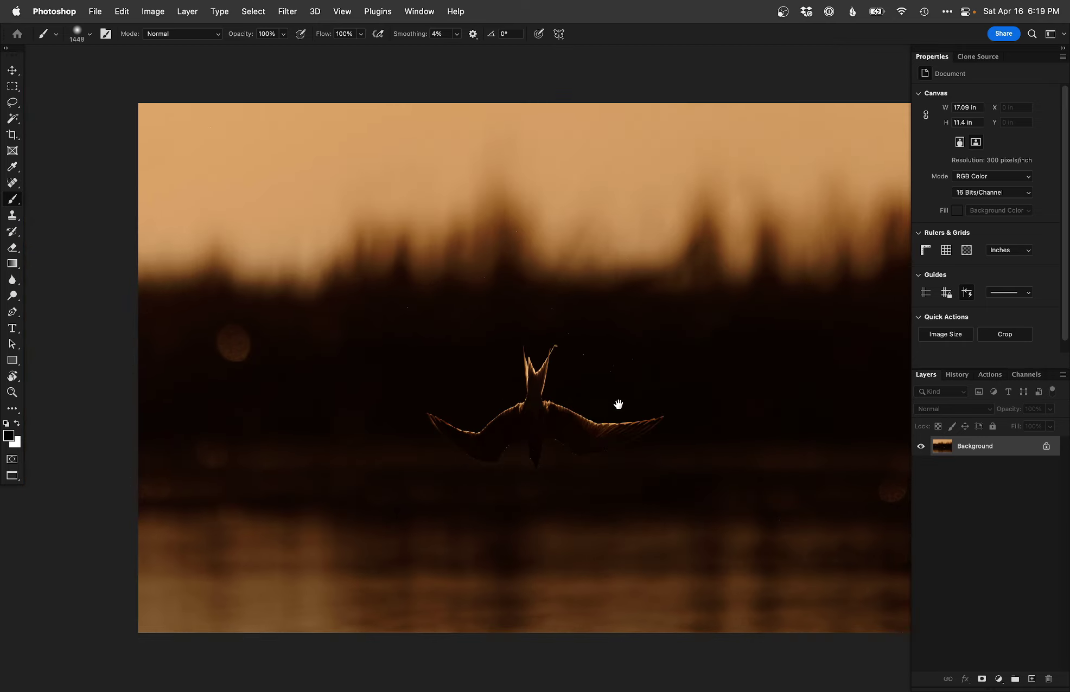
{"action": "left_click_drag", "start_coordinate": [618, 404], "coordinate": [597, 397]}
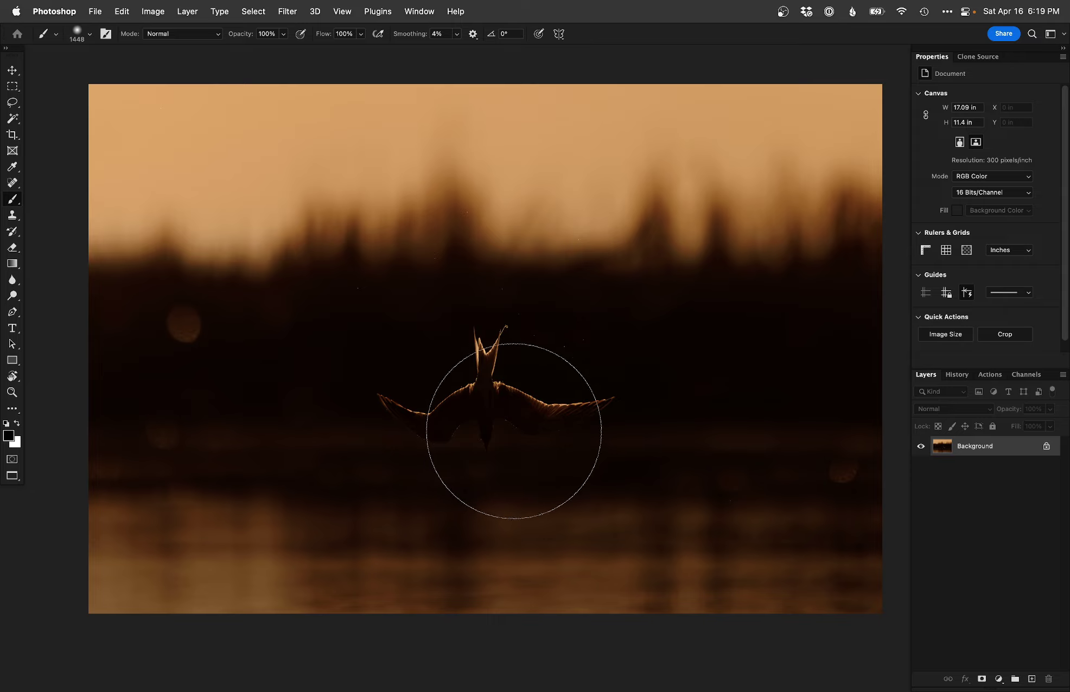
Add a Burn curves layer with a black mask, and set the brush size to 202 px
{"action": "left_click_drag", "start_coordinate": [697, 511], "coordinate": [501, 511]}
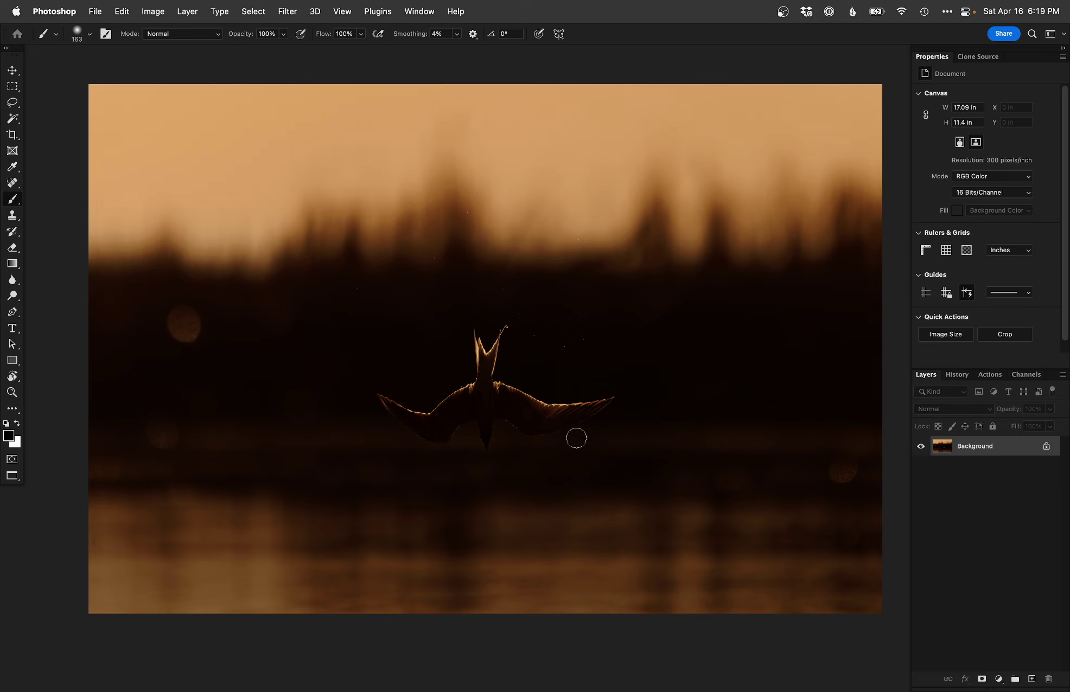
{"action": "key", "text": "F2"}
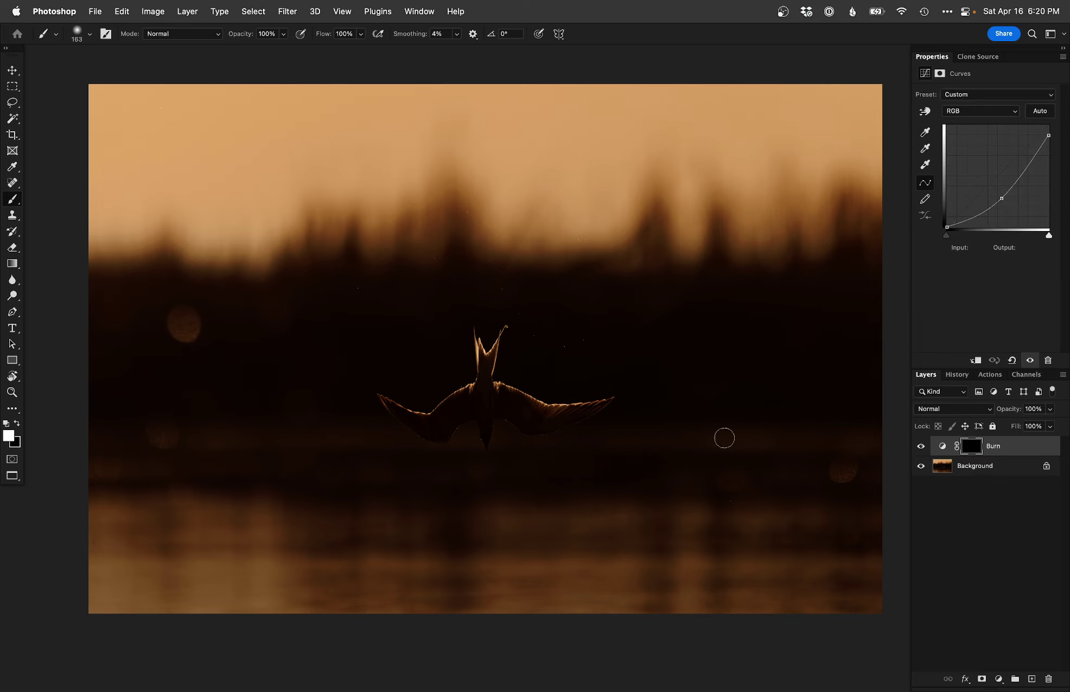
{"action": "left_click_drag", "start_coordinate": [733, 440], "coordinate": [771, 443]}
Select everything around the bird using the Background layer, and return to the Burn layer's mask with white as the painting colour
{"action": "left_click", "coordinate": [972, 466]}
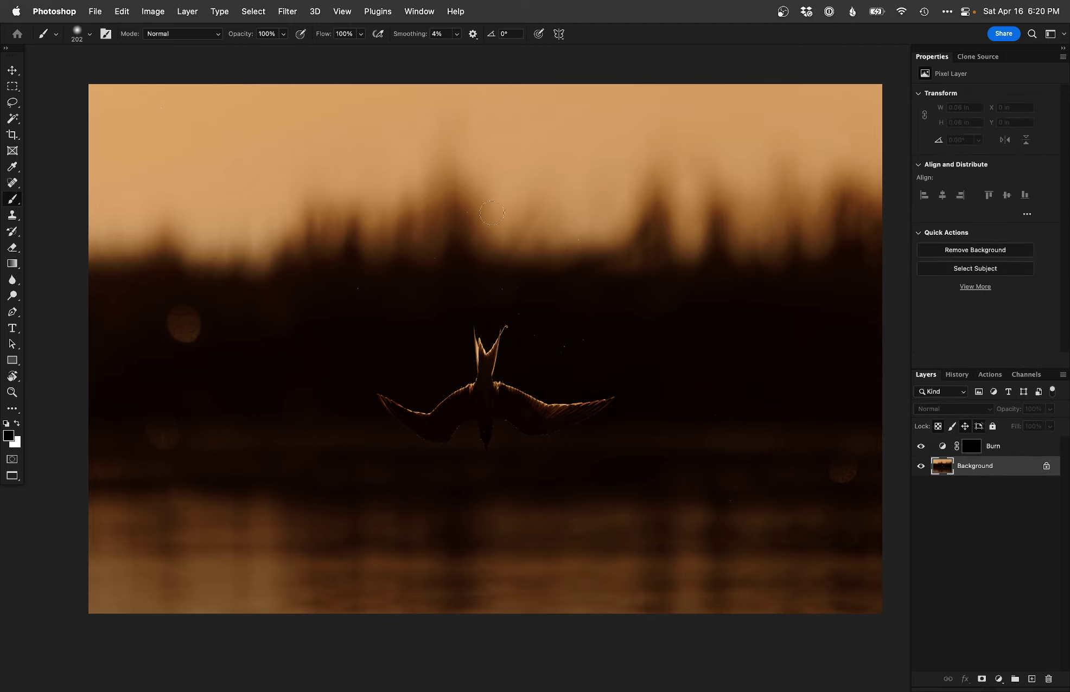
{"action": "left_click", "coordinate": [254, 9]}
{"action": "left_click", "coordinate": [283, 158]}
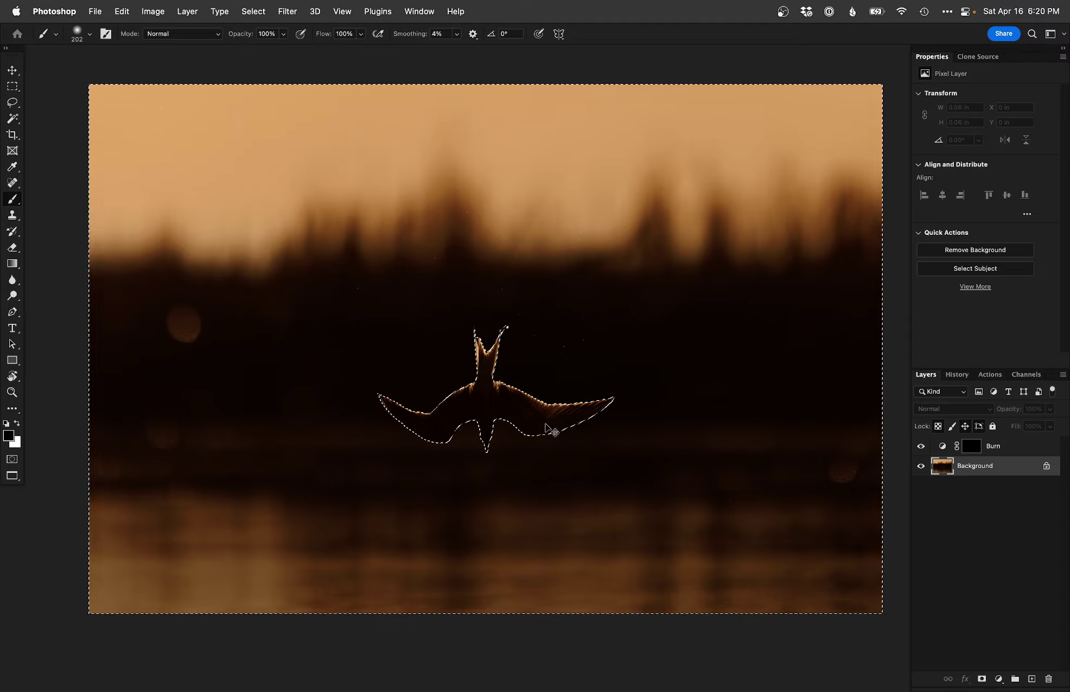
{"action": "key", "text": "super+d"}
{"action": "left_click", "coordinate": [955, 444]}
{"action": "key", "text": "x"}
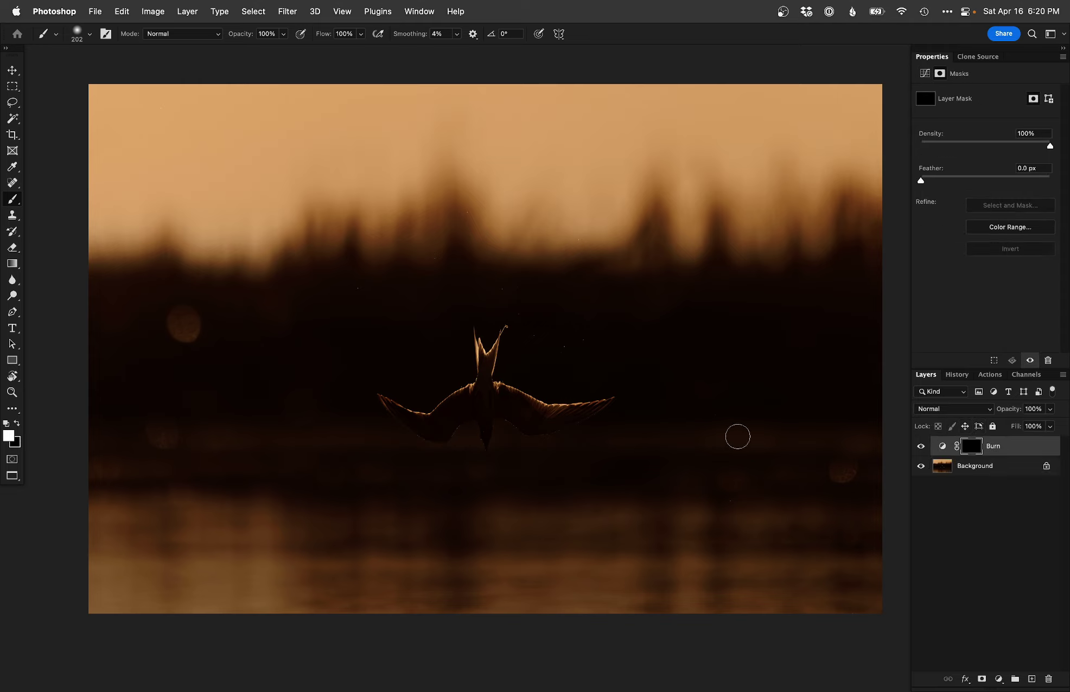
Paint white on the Burn mask to darken the horizontal band behind and just below the bird
{"action": "left_click_drag", "start_coordinate": [781, 448], "coordinate": [782, 448]}
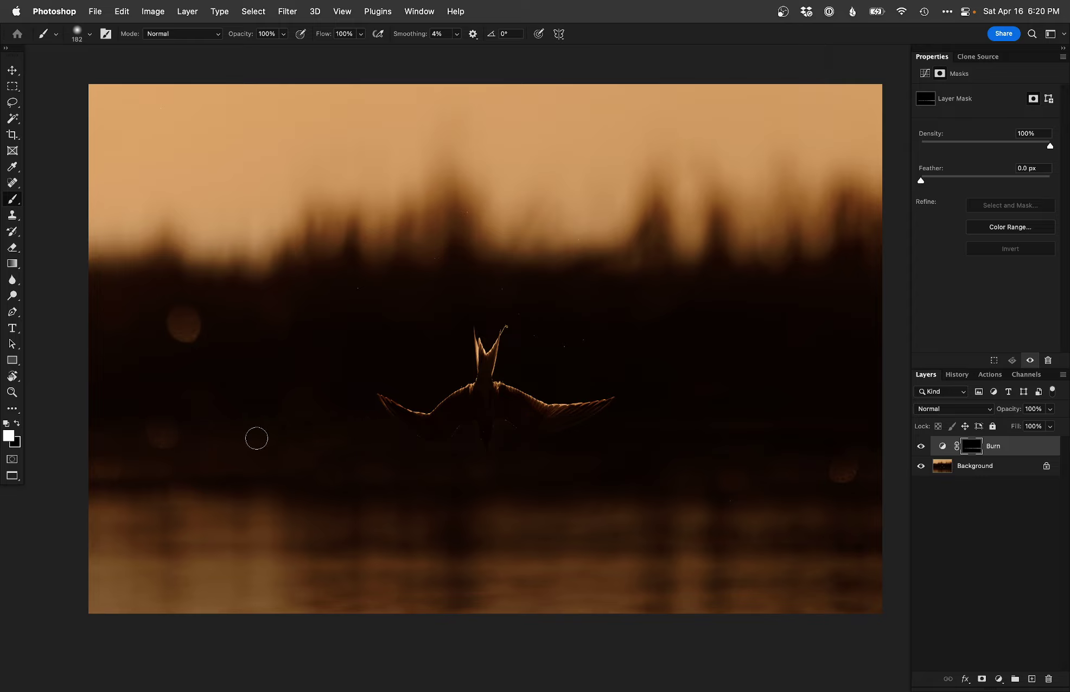
{"action": "left_click_drag", "start_coordinate": [493, 463], "coordinate": [754, 437]}
{"action": "key", "text": "bracketleft"}
{"action": "key", "text": "bracketleft"}
{"action": "key", "text": "bracketleft"}
{"action": "key", "text": "bracketleft"}
{"action": "key", "text": "bracketleft"}
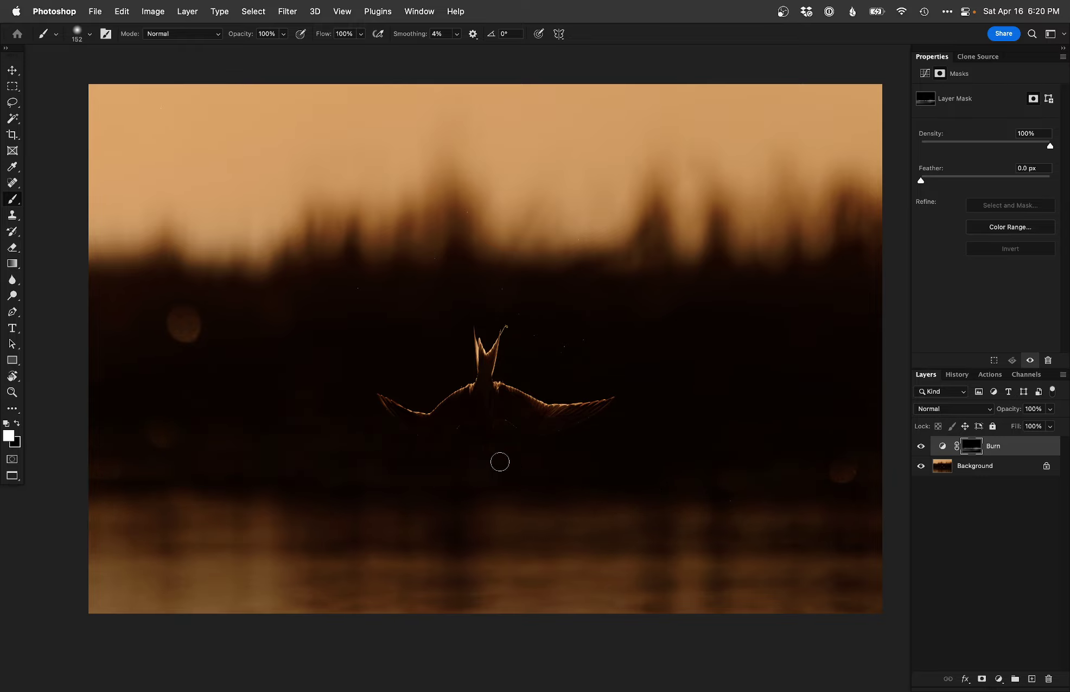
Undo the last burn stroke, and darken the water in the lower part of the photo with an 842 px brush
{"action": "key", "text": "super+z"}
{"action": "key", "text": "bracketright"}
{"action": "key", "text": "bracketright"}
{"action": "key", "text": "bracketright"}
{"action": "key", "text": "bracketright"}
{"action": "key", "text": "bracketright"}
{"action": "key", "text": "bracketright"}
{"action": "key", "text": "bracketright"}
{"action": "key", "text": "bracketright"}
{"action": "key", "text": "bracketright"}
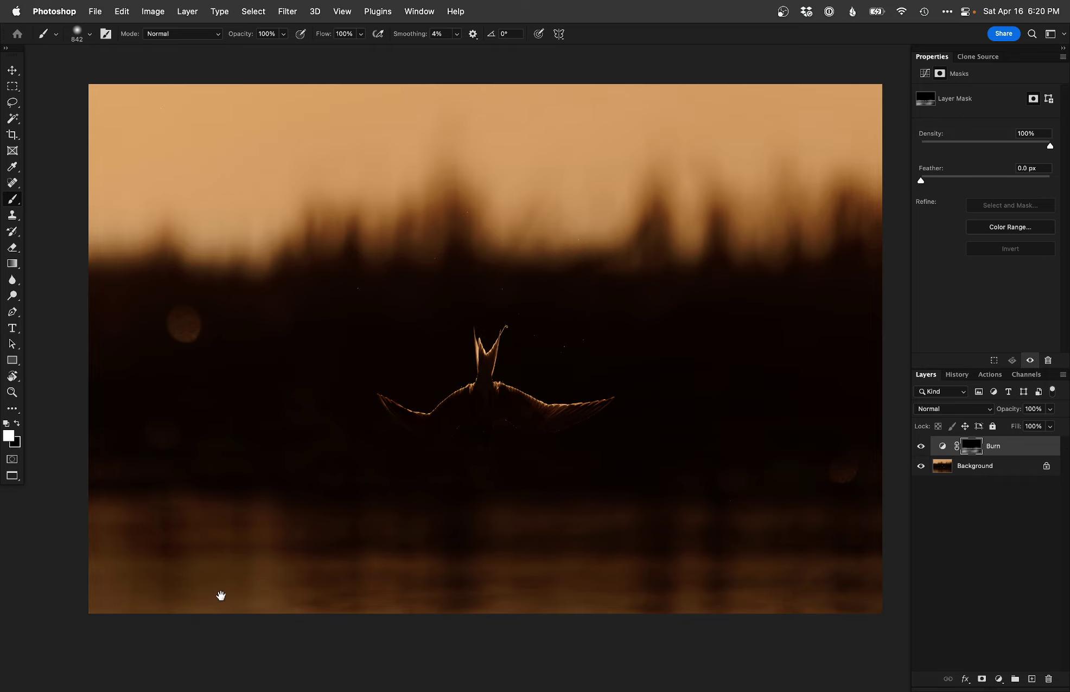
Add a Curves adjustment layer that lowers the Blue channel from input 169 to output 155, and invert its mask
{"action": "key", "text": "super+m"}
{"action": "key", "text": "Return"}
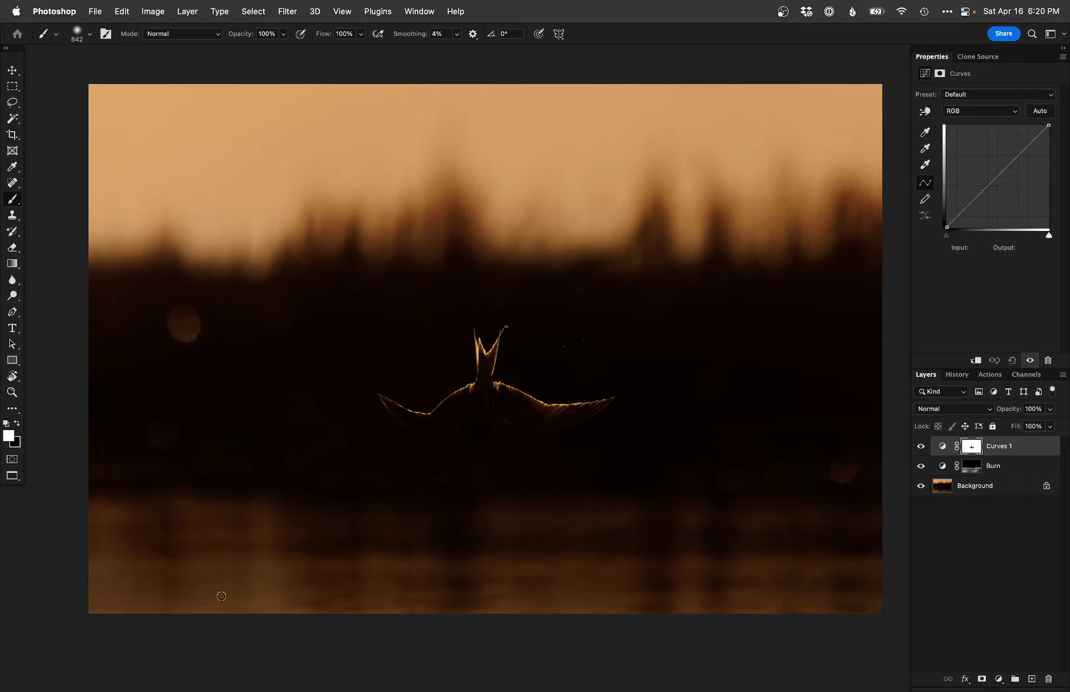
{"action": "key", "text": "alt+5"}
{"action": "left_click", "coordinate": [1013, 163]}
{"action": "left_click_drag", "start_coordinate": [1012, 163], "coordinate": [1015, 166]}
{"action": "key", "text": "super+i"}
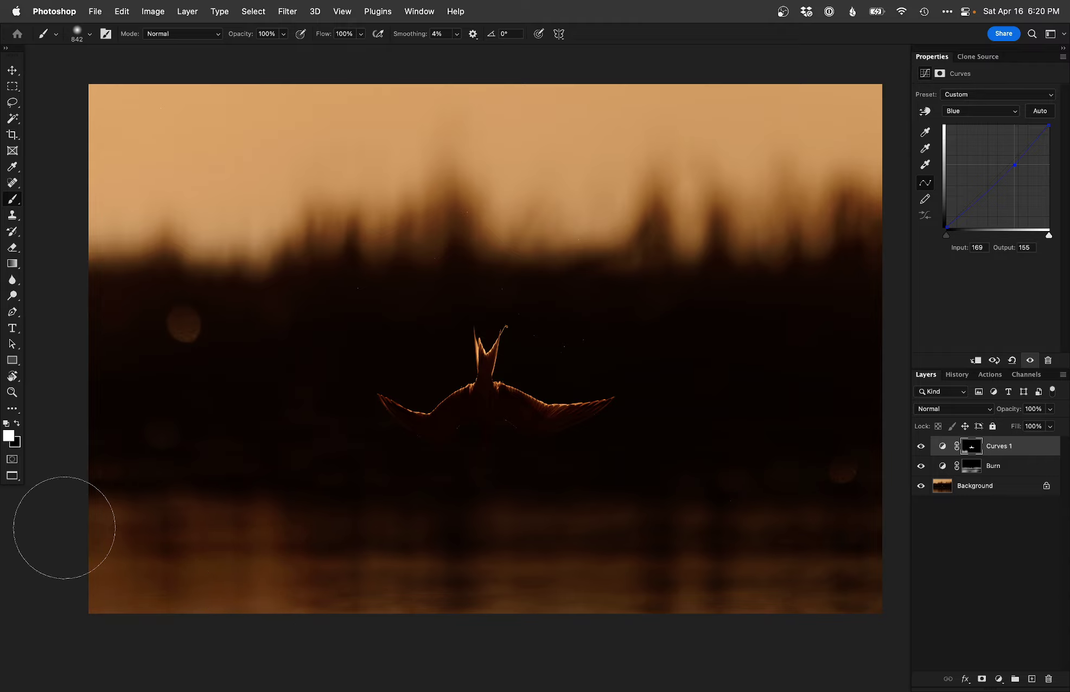
Paint the new Curves mask white over the water to warm it, and black over the bird to remove the tint there
{"action": "left_click", "coordinate": [632, 537]}
{"action": "key", "text": "Return"}
{"action": "left_click", "coordinate": [969, 448]}
{"action": "key", "text": "x"}
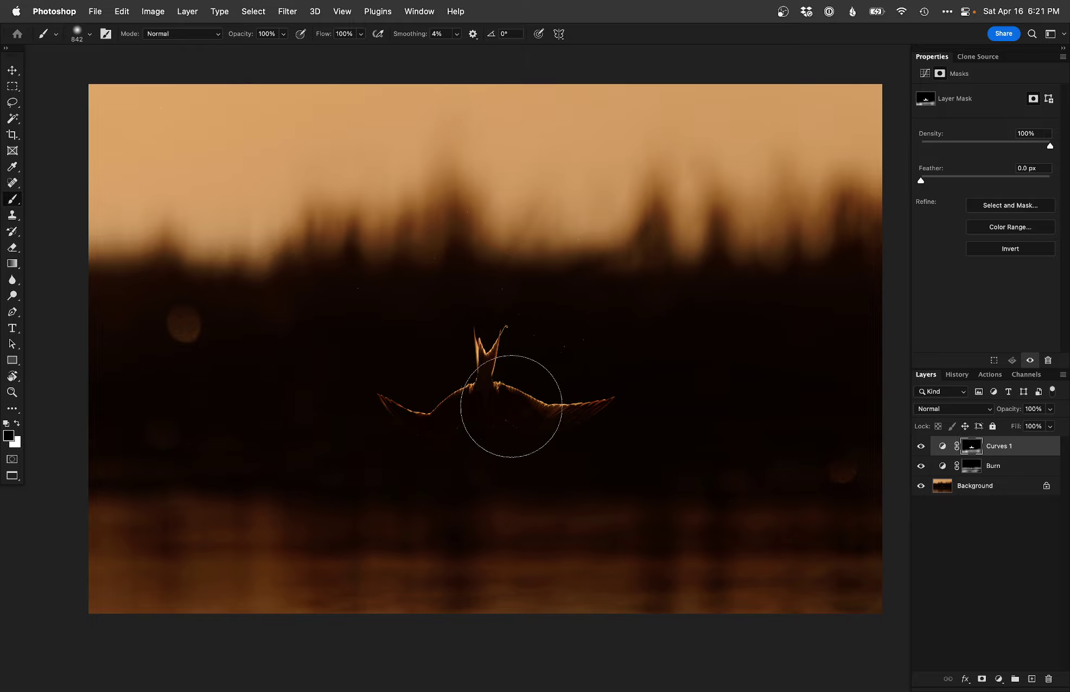
{"action": "key", "text": "x"}
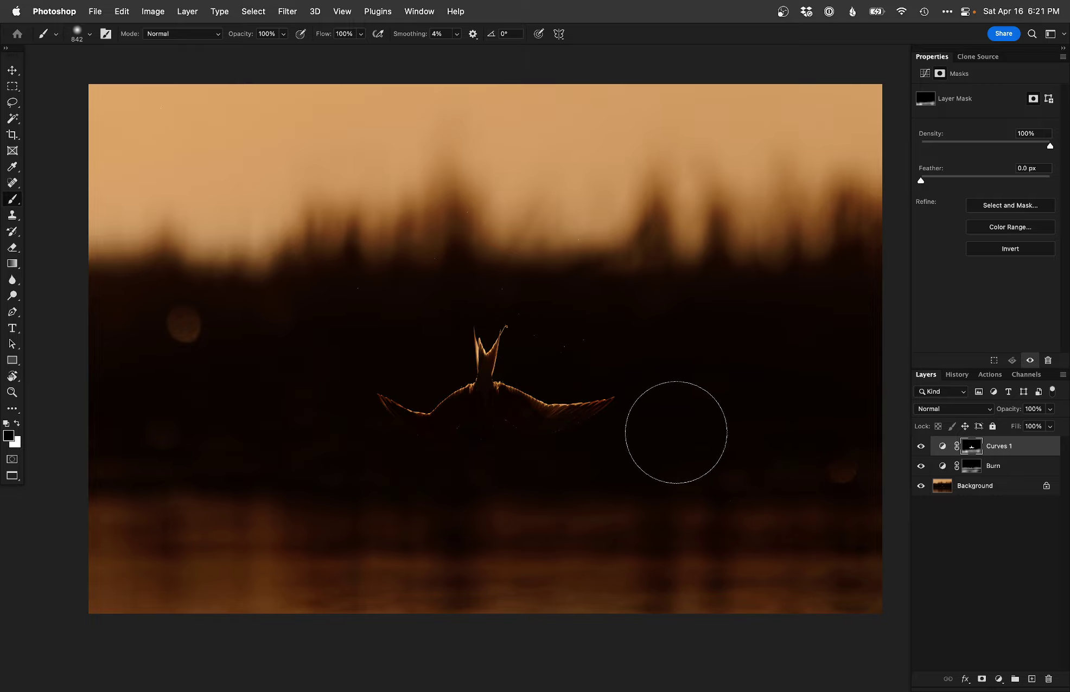
{"action": "key", "text": "x"}
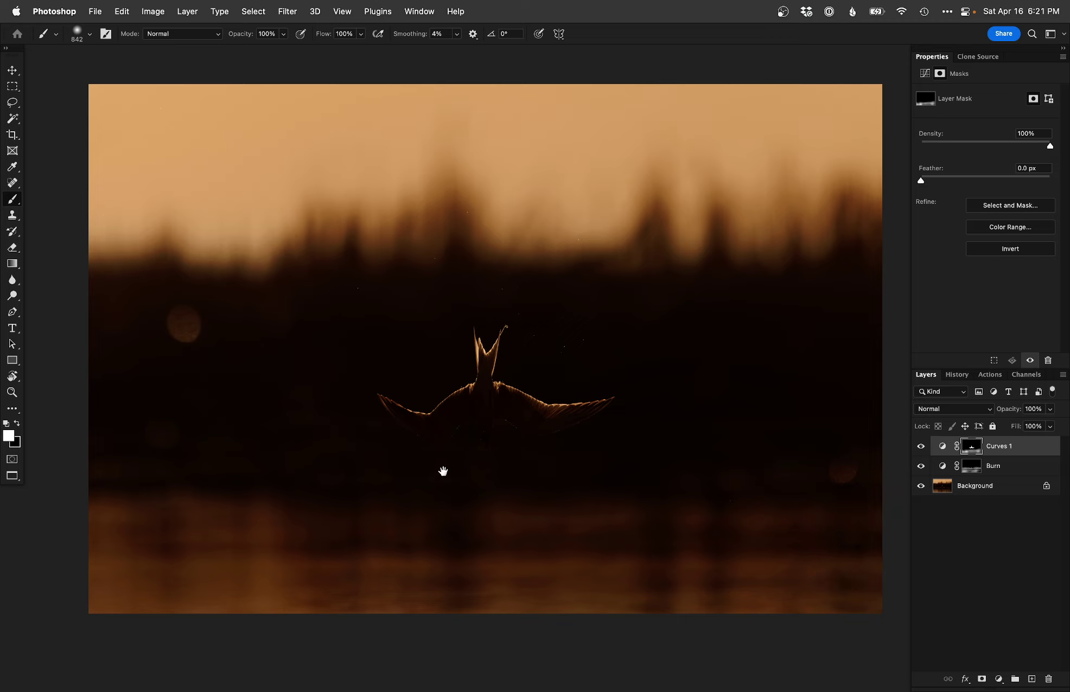
Compare the photo with and without the Burn and Curves adjustment layers
{"action": "left_click", "coordinate": [920, 486], "text": "alt"}
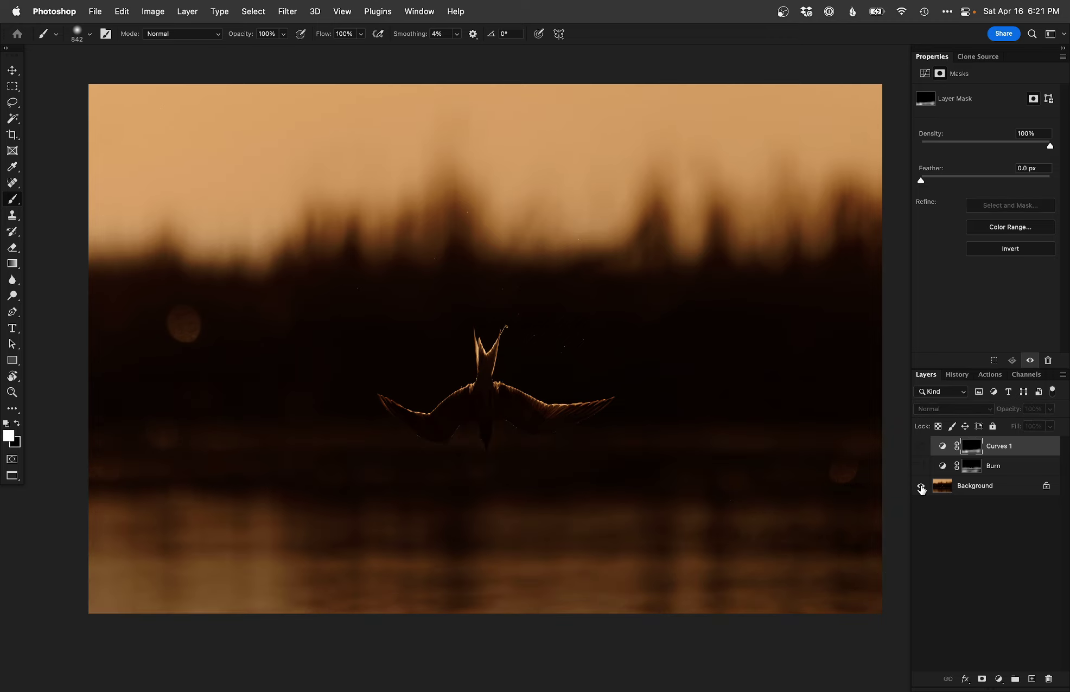
{"action": "left_click", "coordinate": [921, 486], "text": "alt"}
{"action": "left_click", "coordinate": [921, 486], "text": "alt"}
{"action": "left_click", "coordinate": [920, 487], "text": "alt"}
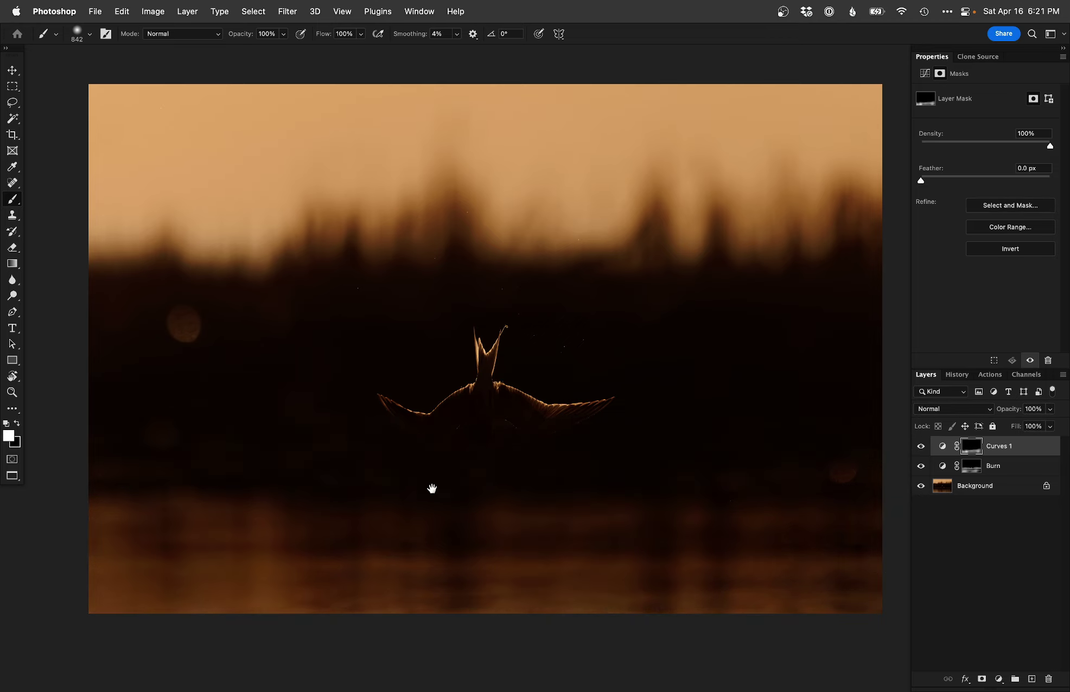
Add a Dodge curves layer with a black mask, and set a 2 px brush for the bird's lower outline
{"action": "left_click", "coordinate": [481, 450], "text": "super"}
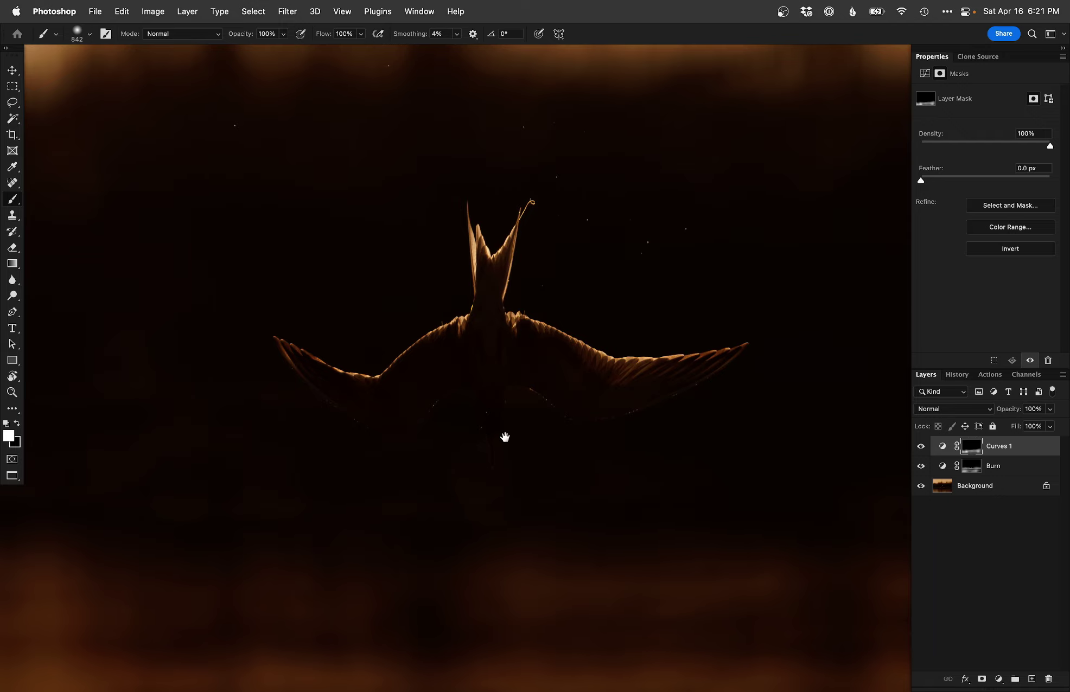
{"action": "left_click", "coordinate": [459, 439], "text": "super"}
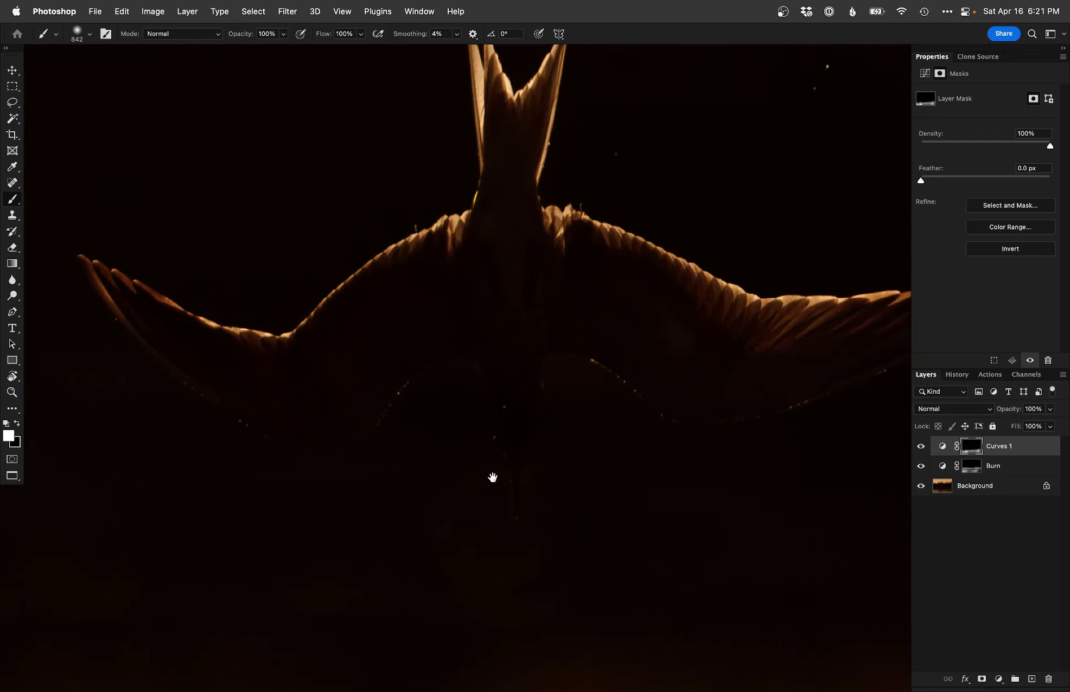
{"action": "key", "text": "F2"}
{"action": "right_click", "coordinate": [414, 395]}
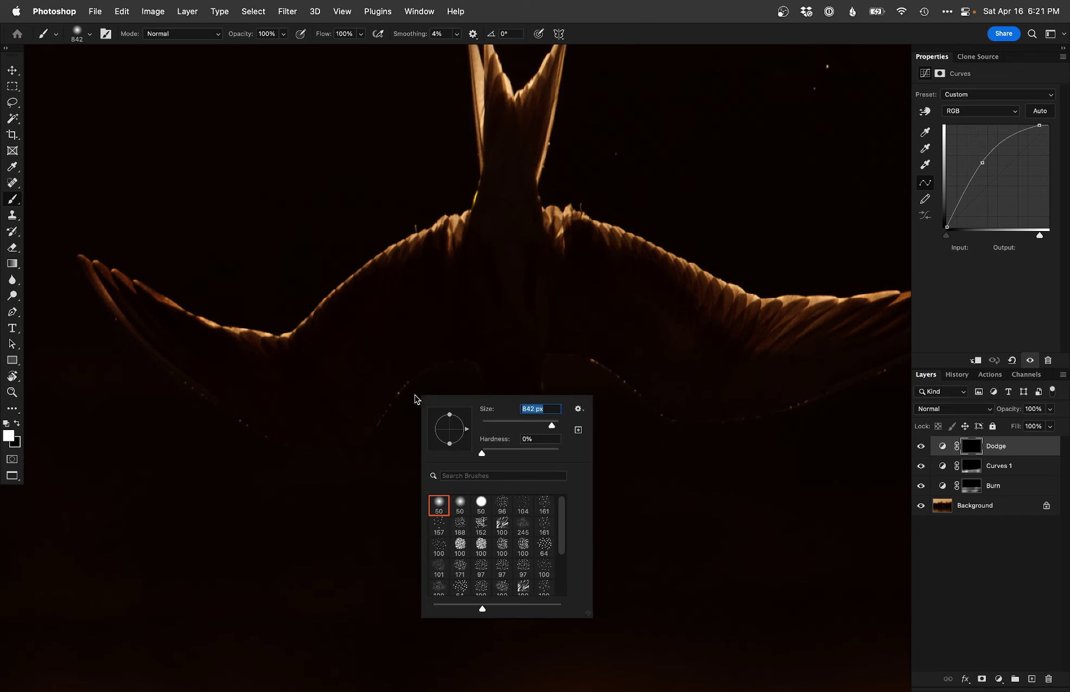
{"action": "left_click", "coordinate": [459, 505]}
{"action": "type", "text": "2"}
{"action": "key", "text": "Return"}
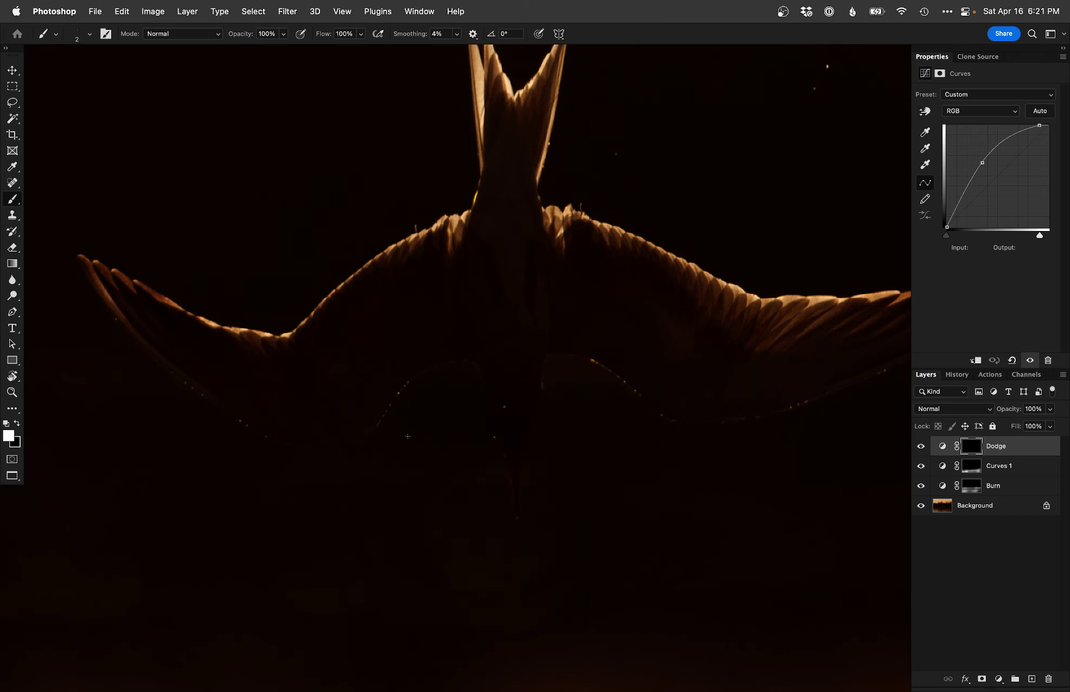
Strengthen the Dodge curve by moving its middle point to input 72, output 173
{"action": "scroll", "coordinate": [376, 437], "scroll_direction": "down", "scroll_amount": 3}
{"action": "scroll", "coordinate": [393, 413], "scroll_direction": "up", "scroll_amount": 3}
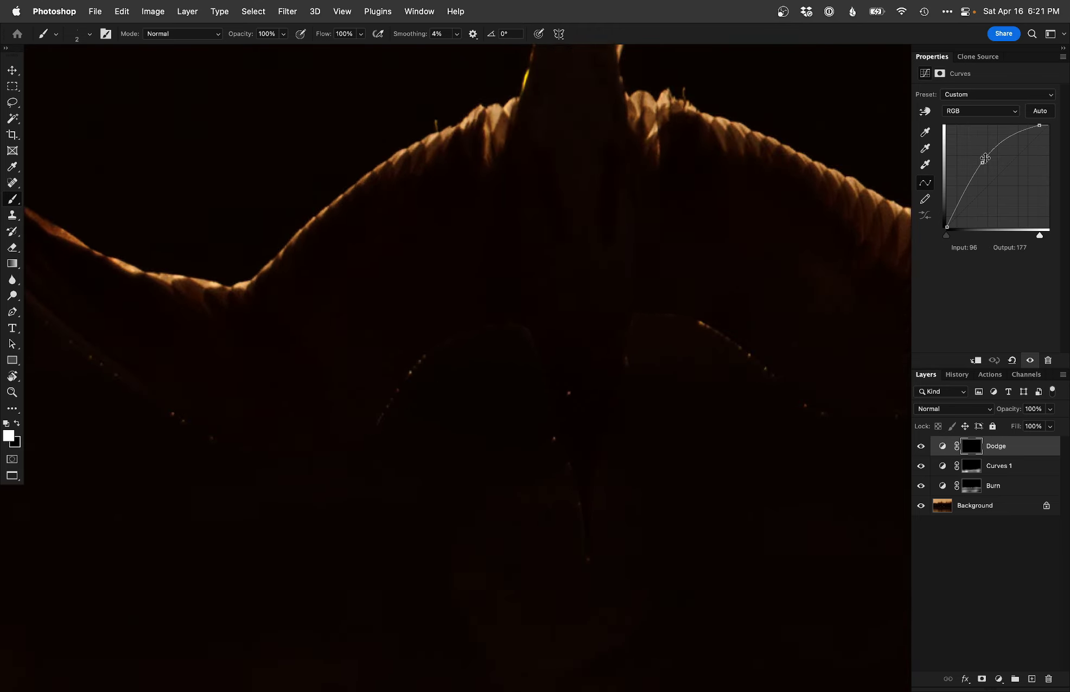
{"action": "left_click_drag", "start_coordinate": [979, 161], "coordinate": [975, 159]}
Paint a thin highlight on the Dodge mask along the inner lower edge of the bird's left wing
{"action": "left_click", "coordinate": [397, 392], "text": "shift"}
{"action": "left_click", "coordinate": [411, 372], "text": "shift"}
{"action": "left_click", "coordinate": [430, 350], "text": "shift"}
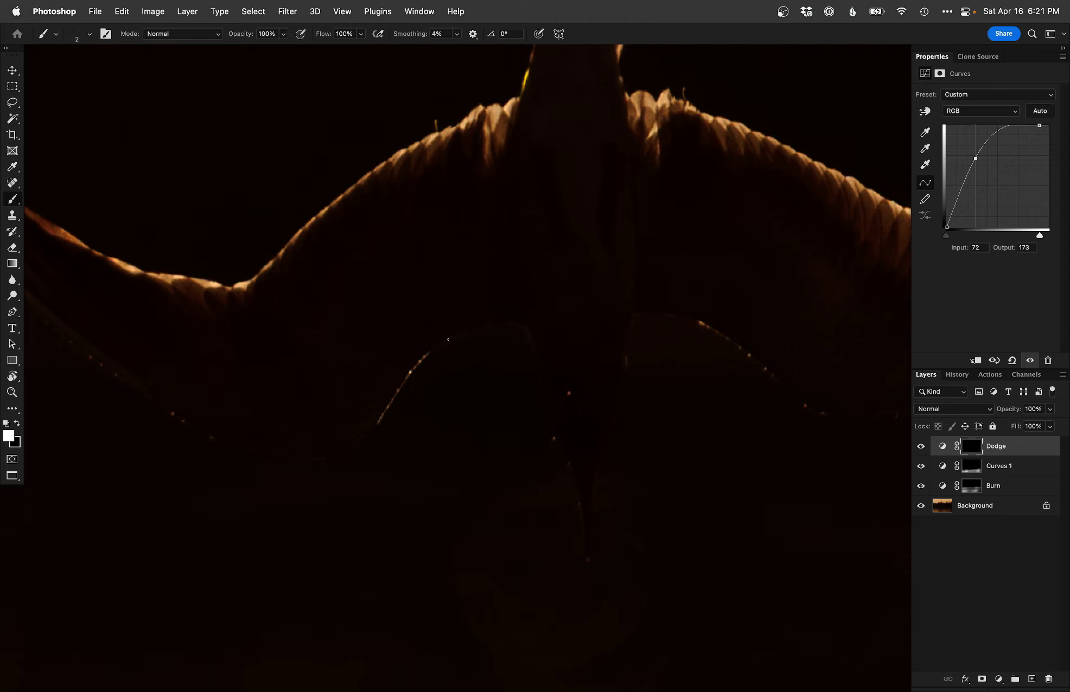
{"action": "left_click", "coordinate": [448, 340], "text": "shift"}
{"action": "left_click", "coordinate": [466, 332], "text": "shift"}
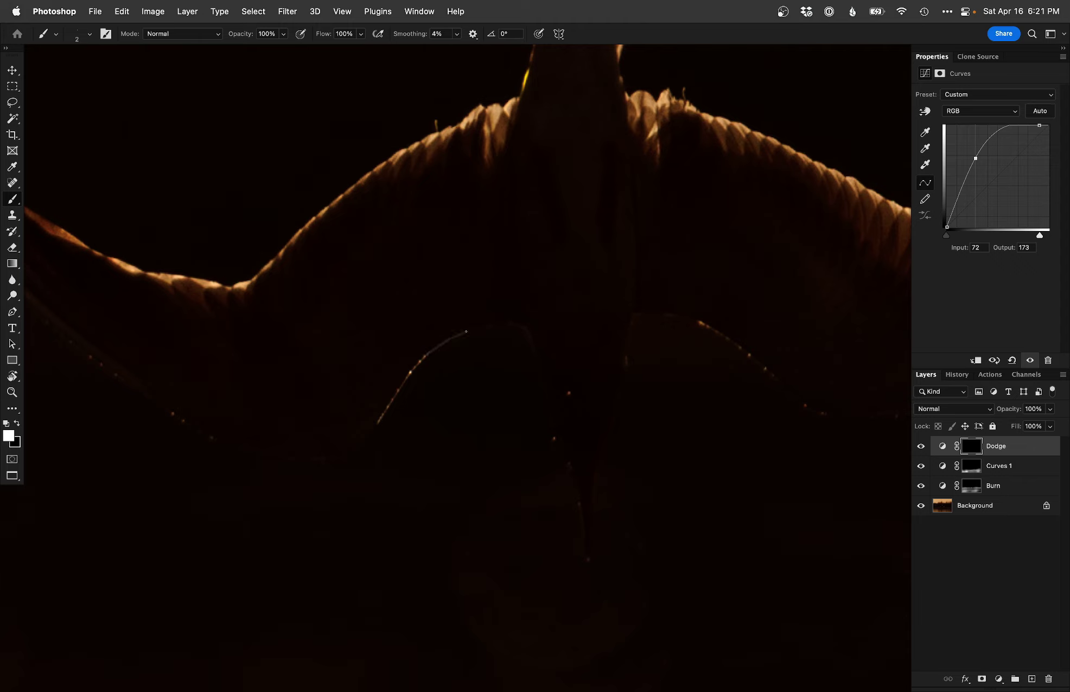
Continue the thin highlight around the bird's head and beak to the start of the right wing's lower edge
{"action": "left_click", "coordinate": [496, 325], "text": "shift"}
{"action": "left_click", "coordinate": [541, 375], "text": "shift"}
{"action": "mouse_move", "coordinate": [579, 501]}
{"action": "left_mouse_down"}
{"action": "mouse_move", "coordinate": [591, 562]}
{"action": "mouse_move", "coordinate": [601, 452]}
{"action": "mouse_move", "coordinate": [630, 333]}
{"action": "mouse_move", "coordinate": [649, 314]}
{"action": "left_mouse_up"}
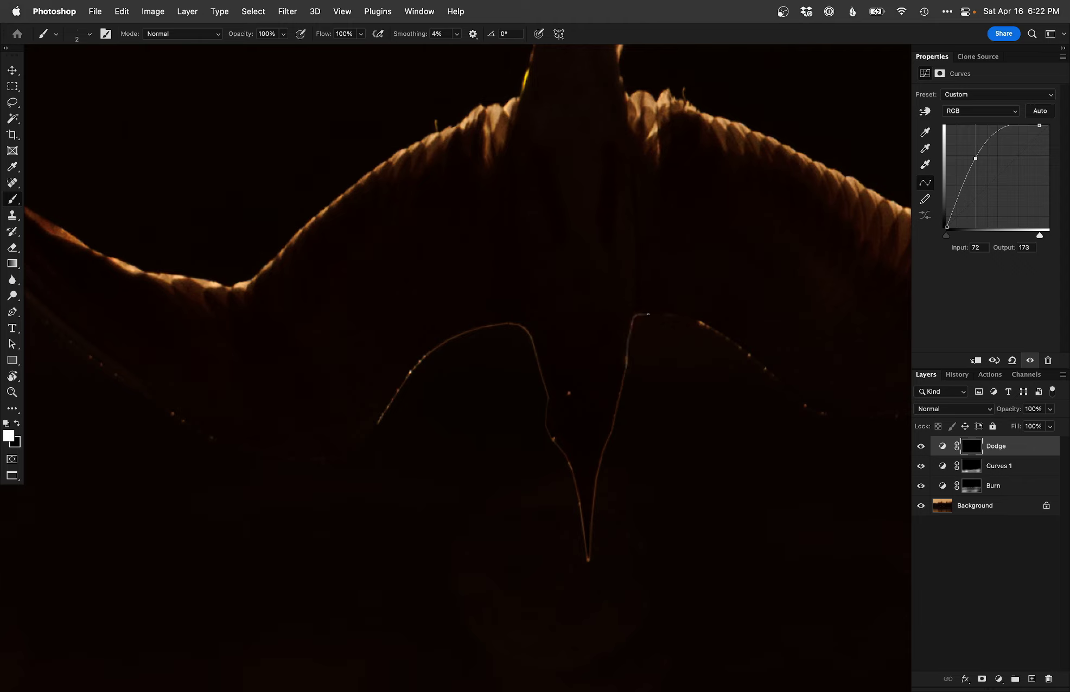
Trace the highlight along the inner lower edge of the right wing, and undo the last two strokes
{"action": "mouse_move", "coordinate": [680, 316]}
{"action": "left_mouse_down"}
{"action": "mouse_move", "coordinate": [750, 348]}
{"action": "mouse_move", "coordinate": [821, 411]}
{"action": "mouse_move", "coordinate": [579, 366]}
{"action": "left_mouse_up"}
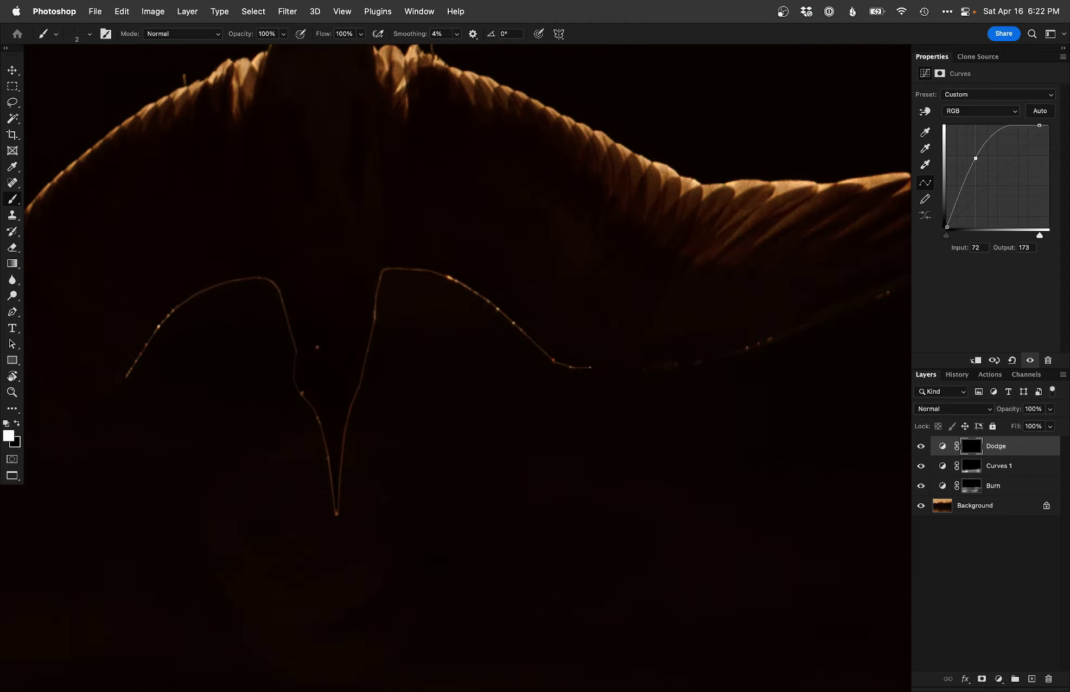
{"action": "left_click_drag", "start_coordinate": [632, 368], "coordinate": [662, 361]}
{"action": "key", "text": "super+z"}
{"action": "key", "text": "super+z"}
Extend the thin highlight in connected segments along the right wing's outer lower edge towards the wingtip
{"action": "left_click", "coordinate": [610, 369], "text": "shift"}
{"action": "left_click", "coordinate": [647, 368], "text": "shift"}
{"action": "left_click", "coordinate": [695, 362], "text": "shift"}
{"action": "left_click", "coordinate": [745, 347], "text": "shift"}
{"action": "left_click", "coordinate": [798, 328], "text": "shift"}
{"action": "left_click_drag", "start_coordinate": [819, 315], "coordinate": [671, 374]}
{"action": "left_click", "coordinate": [689, 371], "text": "shift"}
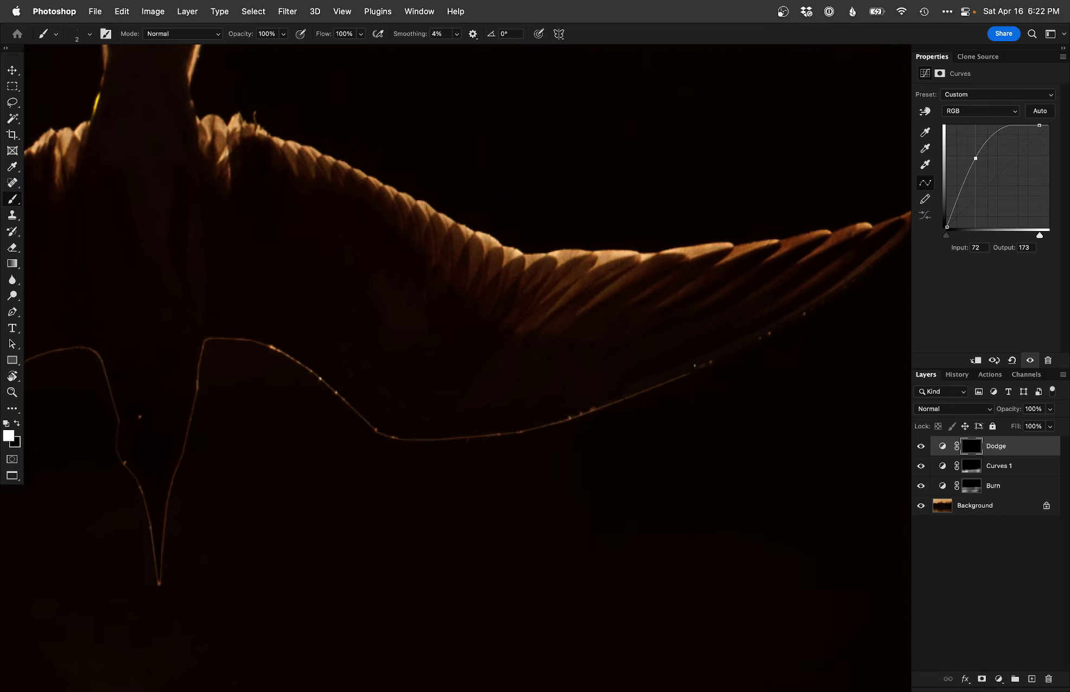
{"action": "left_click", "coordinate": [761, 336], "text": "shift"}
{"action": "left_click", "coordinate": [797, 317], "text": "shift"}
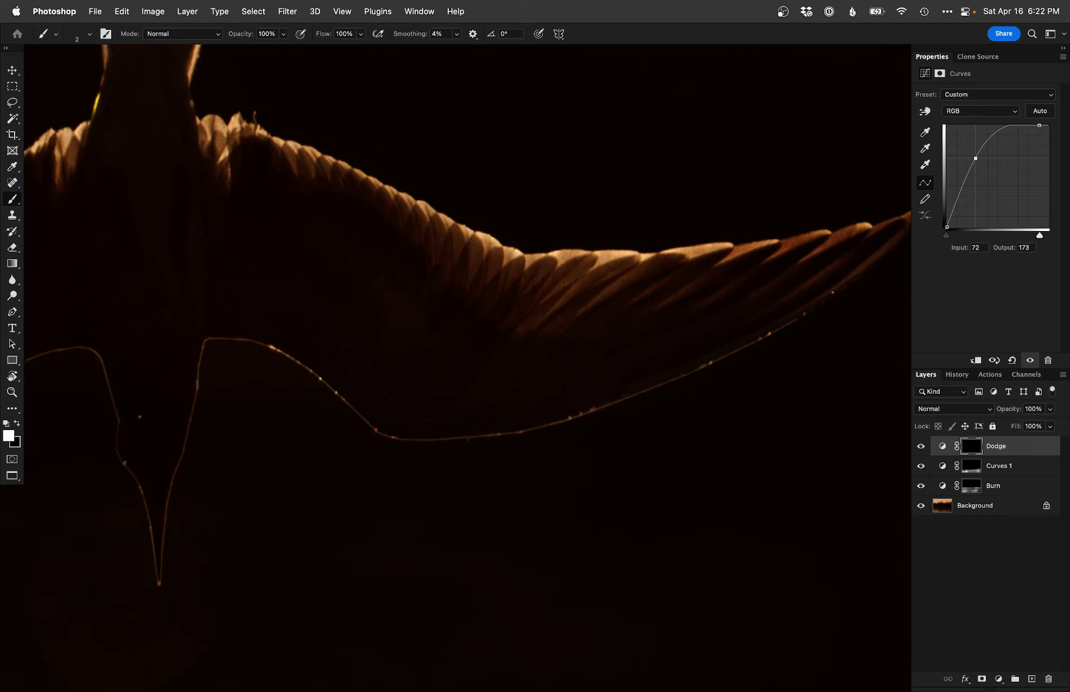
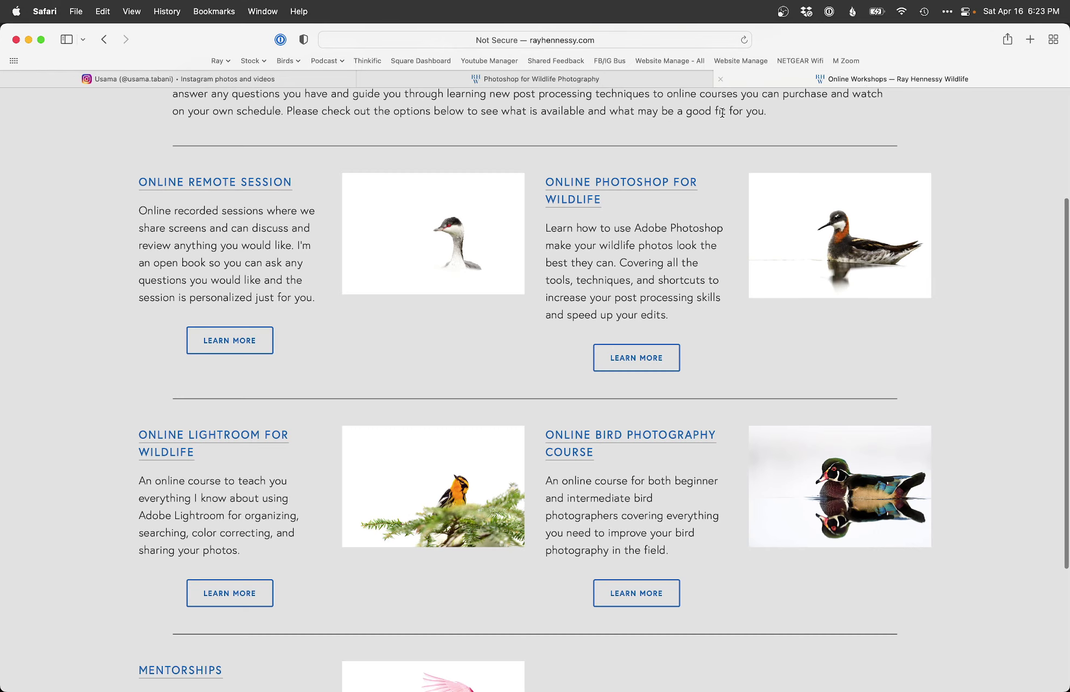
In Safari, view the Realtime Edits page, and return to the Online Workshops page to review the courses offered
{"action": "scroll", "coordinate": [635, 150], "scroll_direction": "up", "scroll_amount": 5}
{"action": "mouse_move", "coordinate": [907, 116]}
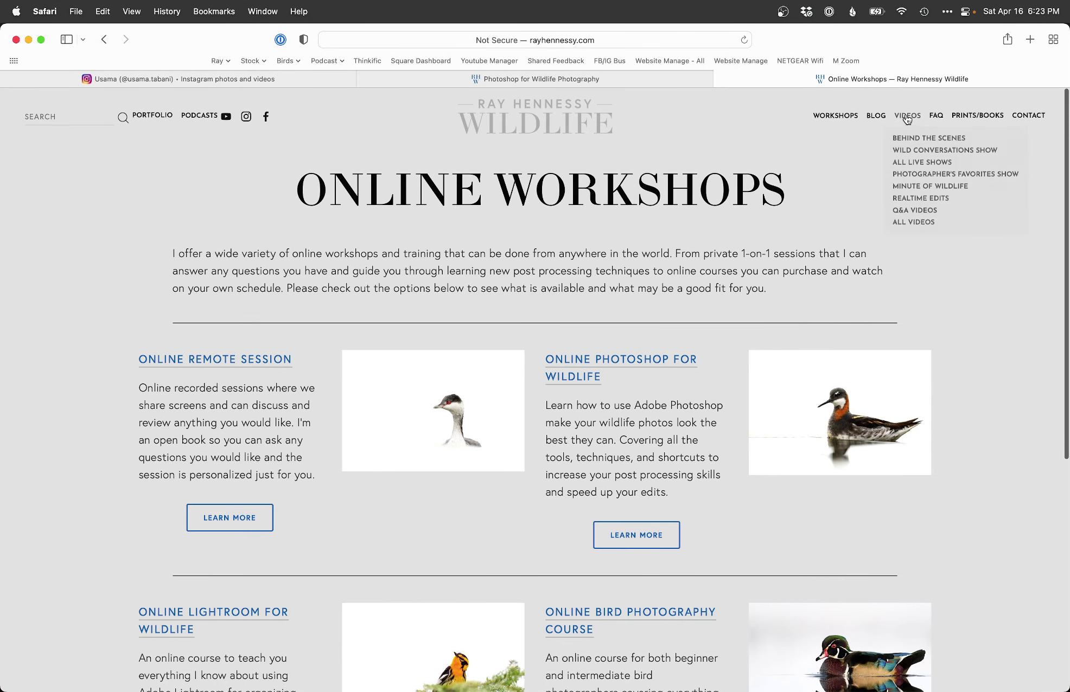
{"action": "left_click", "coordinate": [924, 197]}
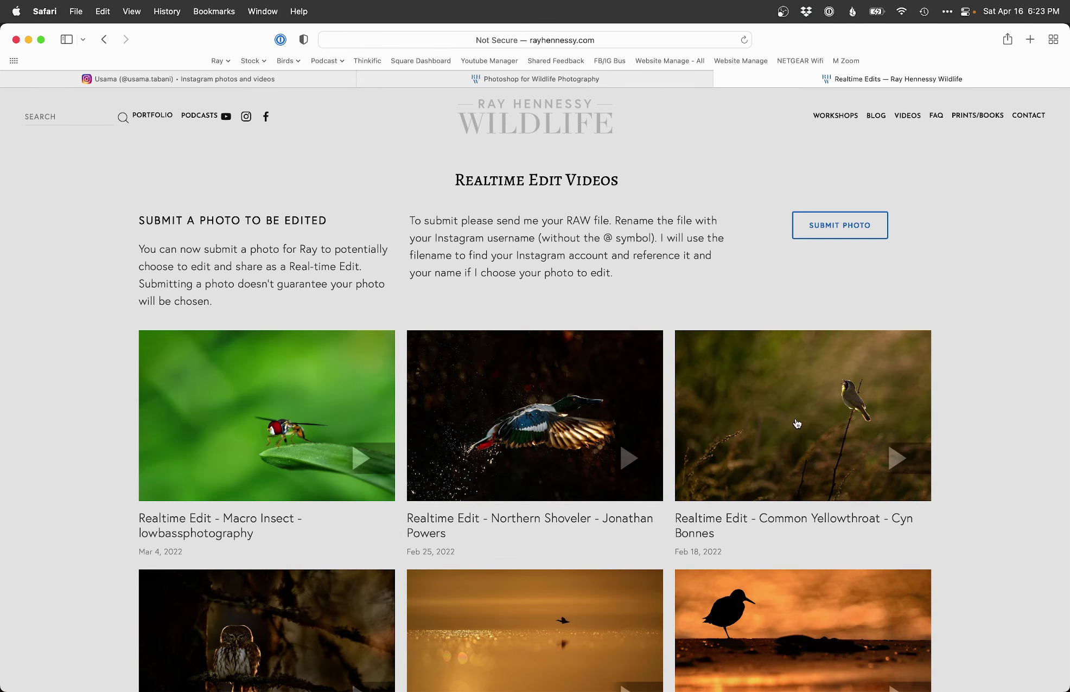
{"action": "left_click", "coordinate": [110, 43]}
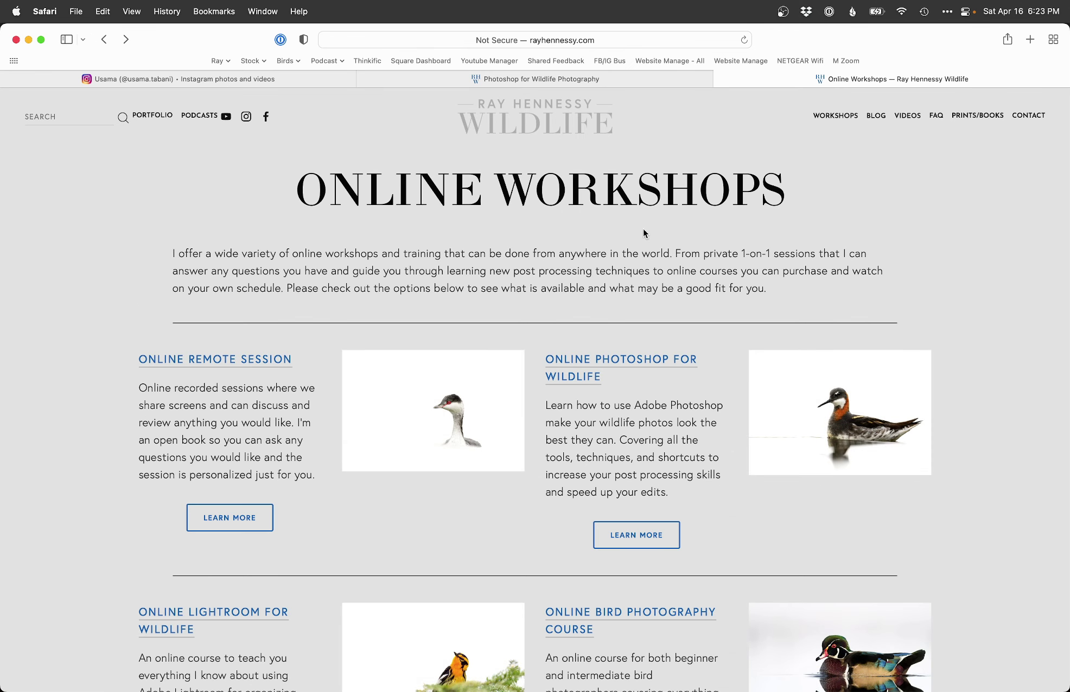
{"action": "mouse_move", "coordinate": [839, 121]}
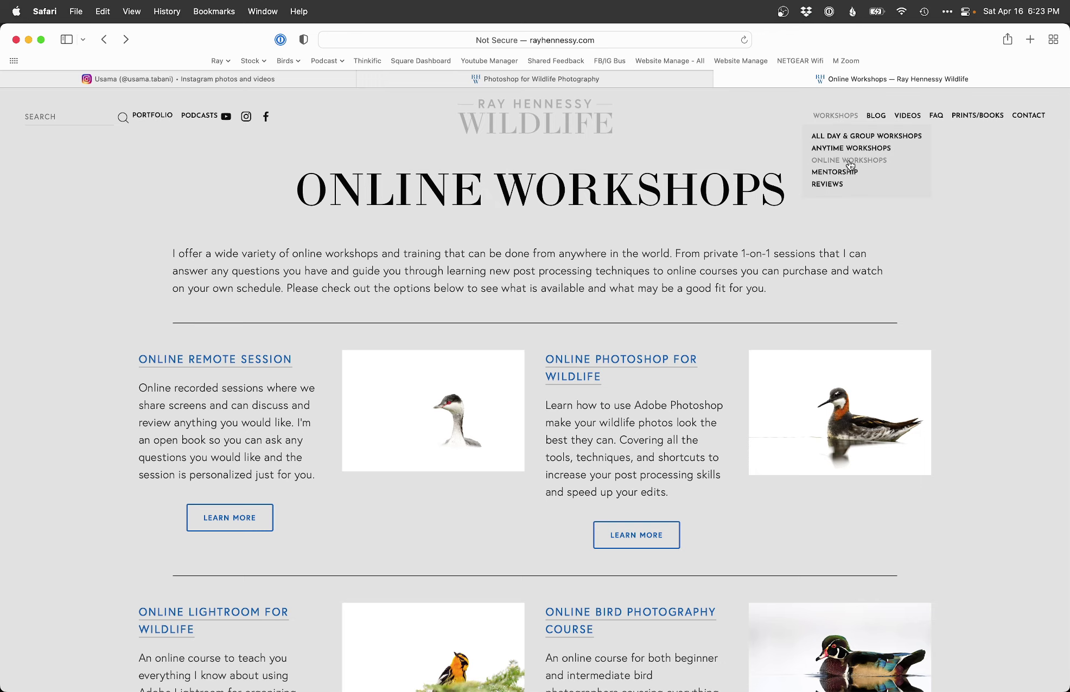
{"action": "scroll", "coordinate": [686, 429], "scroll_direction": "down", "scroll_amount": 5}
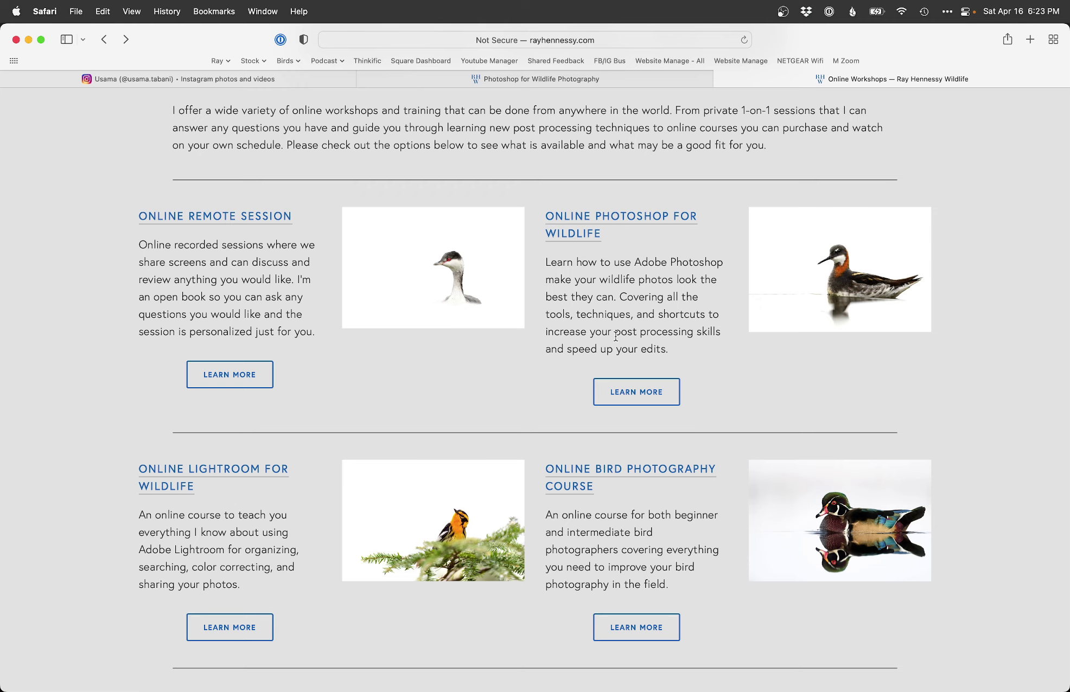
Read through the Photoshop for Wildlife Photography course page
{"action": "left_click", "coordinate": [618, 80]}
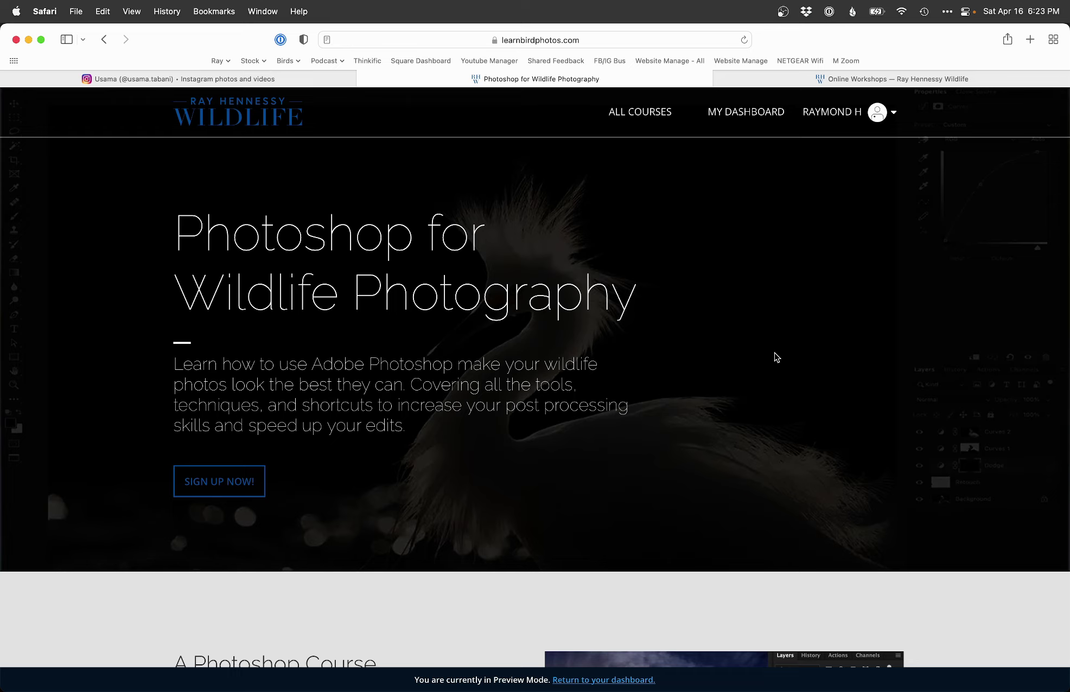
{"action": "scroll", "coordinate": [777, 357], "scroll_direction": "down", "scroll_amount": 6}
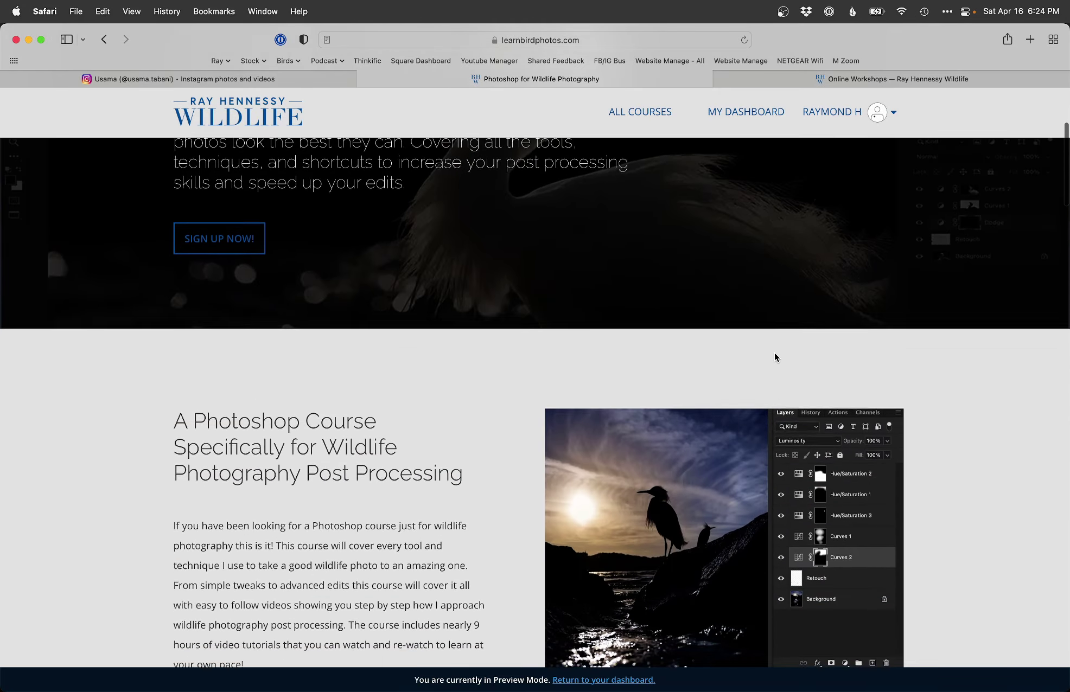
{"action": "scroll", "coordinate": [972, 444], "scroll_direction": "down", "scroll_amount": 15}
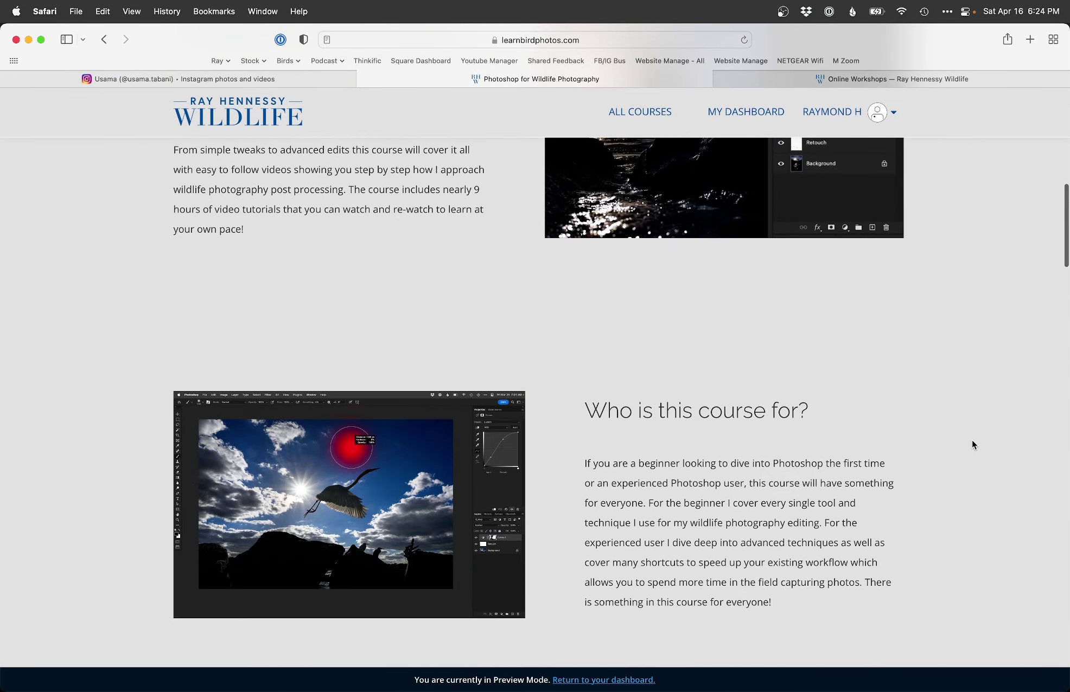
Review the Photoshop course curriculum sections and the course bundles, and return to the Online Workshops page
{"action": "scroll", "coordinate": [974, 445], "scroll_direction": "down", "scroll_amount": 11}
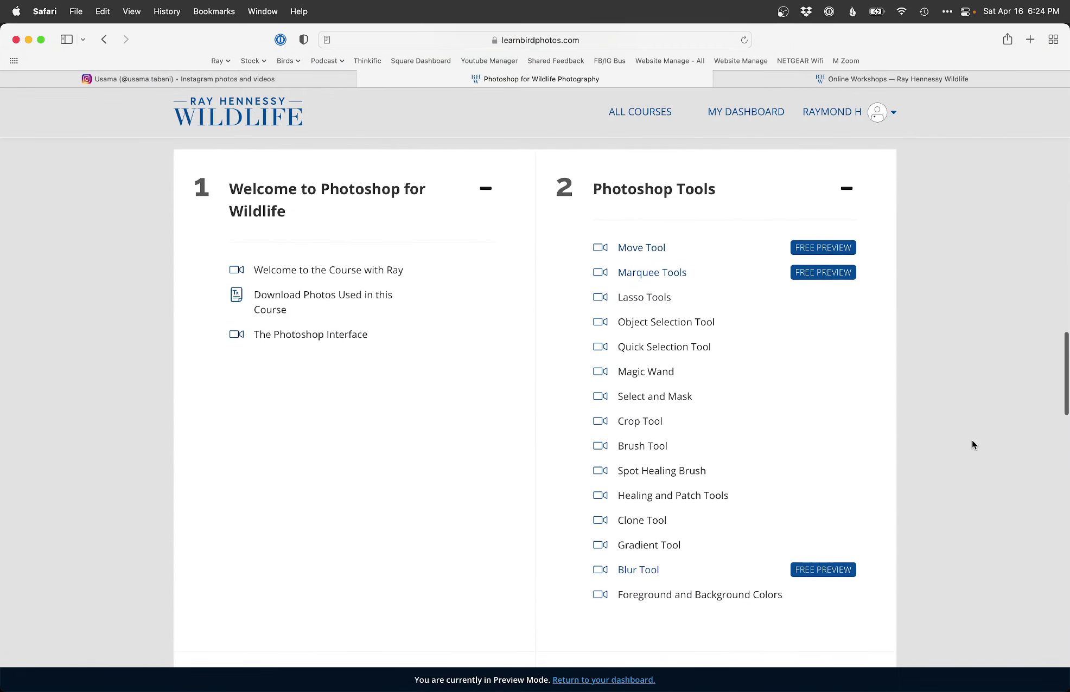
{"action": "scroll", "coordinate": [952, 390], "scroll_direction": "down", "scroll_amount": 11}
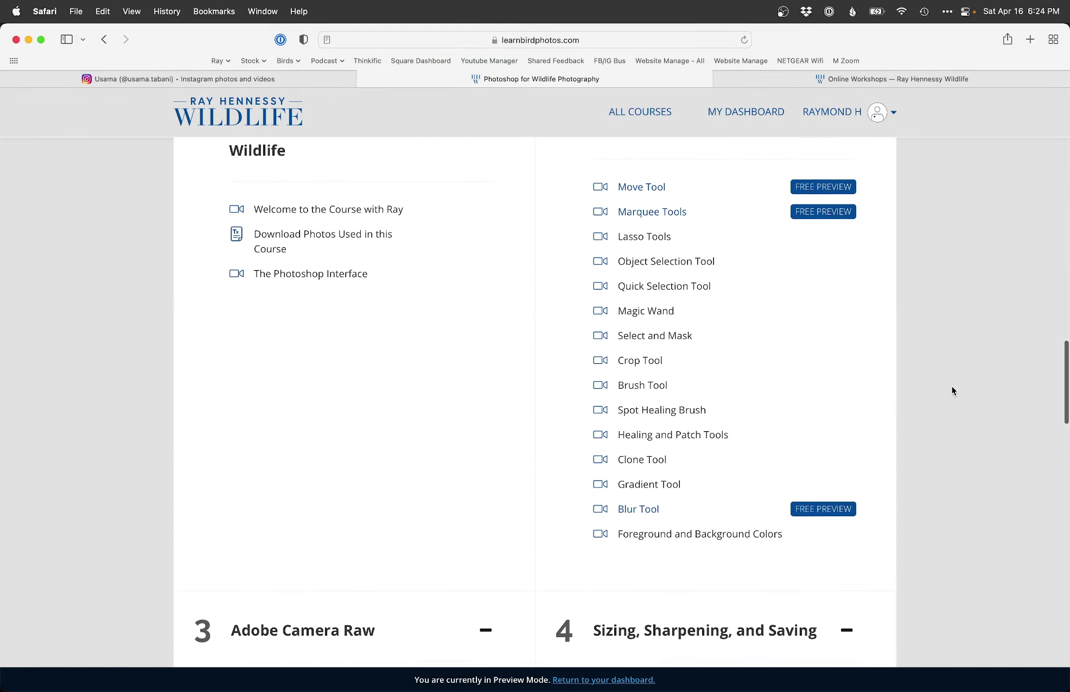
{"action": "scroll", "coordinate": [952, 390], "scroll_direction": "down", "scroll_amount": 7}
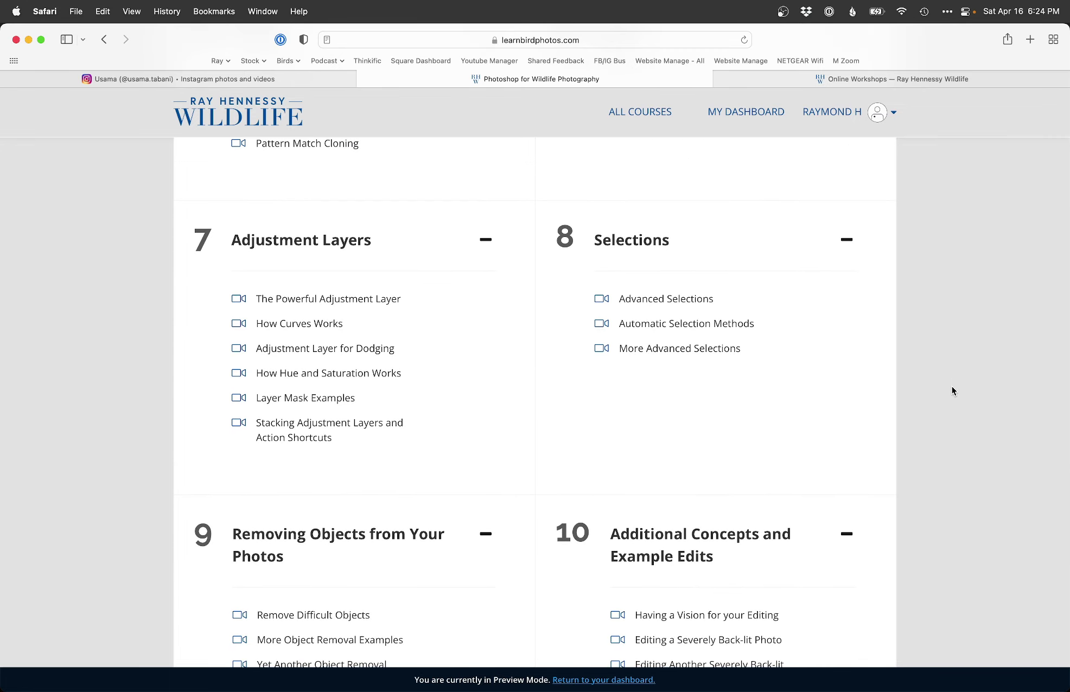
{"action": "scroll", "coordinate": [953, 391], "scroll_direction": "down", "scroll_amount": 2}
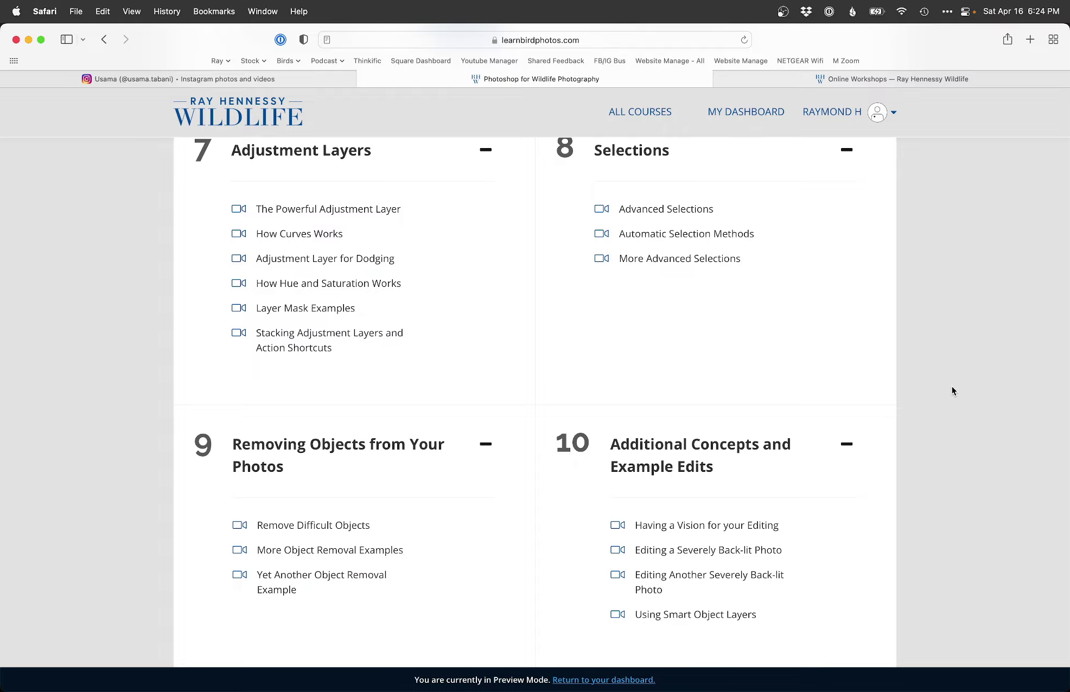
{"action": "scroll", "coordinate": [952, 391], "scroll_direction": "down", "scroll_amount": 7}
{"action": "scroll", "coordinate": [952, 391], "scroll_direction": "up", "scroll_amount": 5}
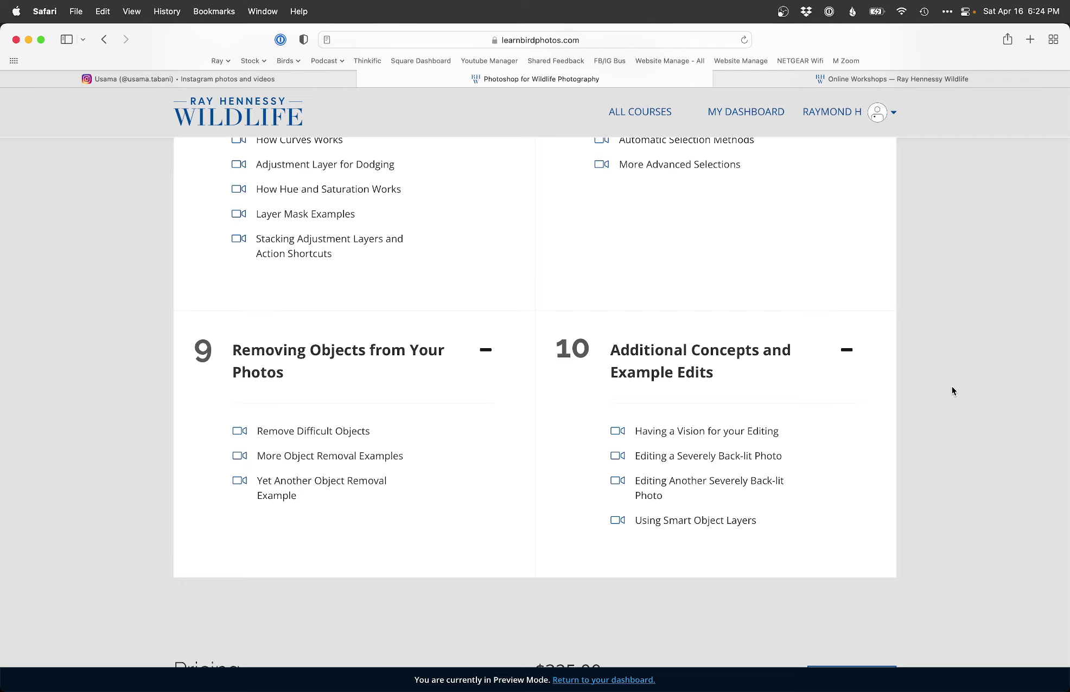
{"action": "scroll", "coordinate": [951, 387], "scroll_direction": "up", "scroll_amount": 2}
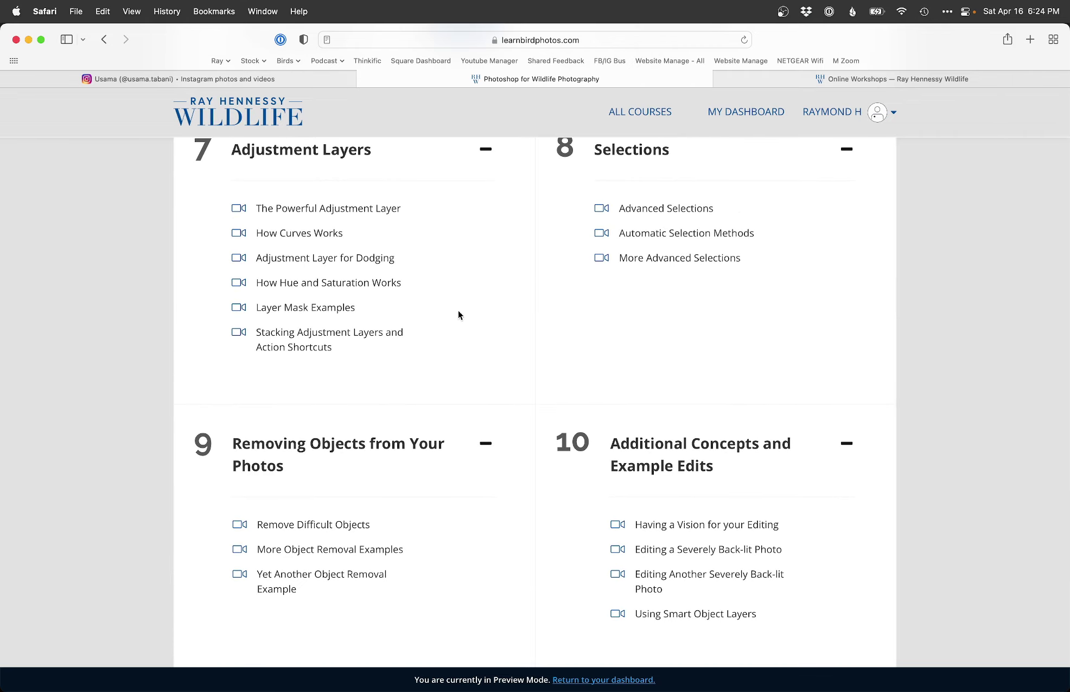
{"action": "scroll", "coordinate": [943, 421], "scroll_direction": "up", "scroll_amount": 10}
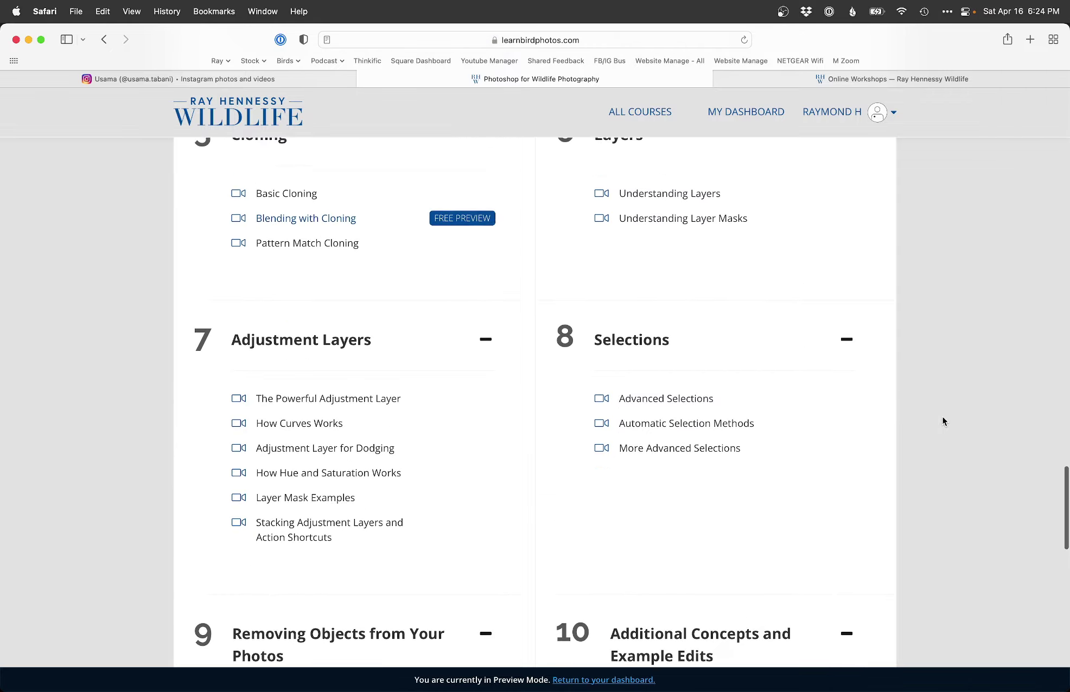
{"action": "scroll", "coordinate": [942, 416], "scroll_direction": "up", "scroll_amount": 10}
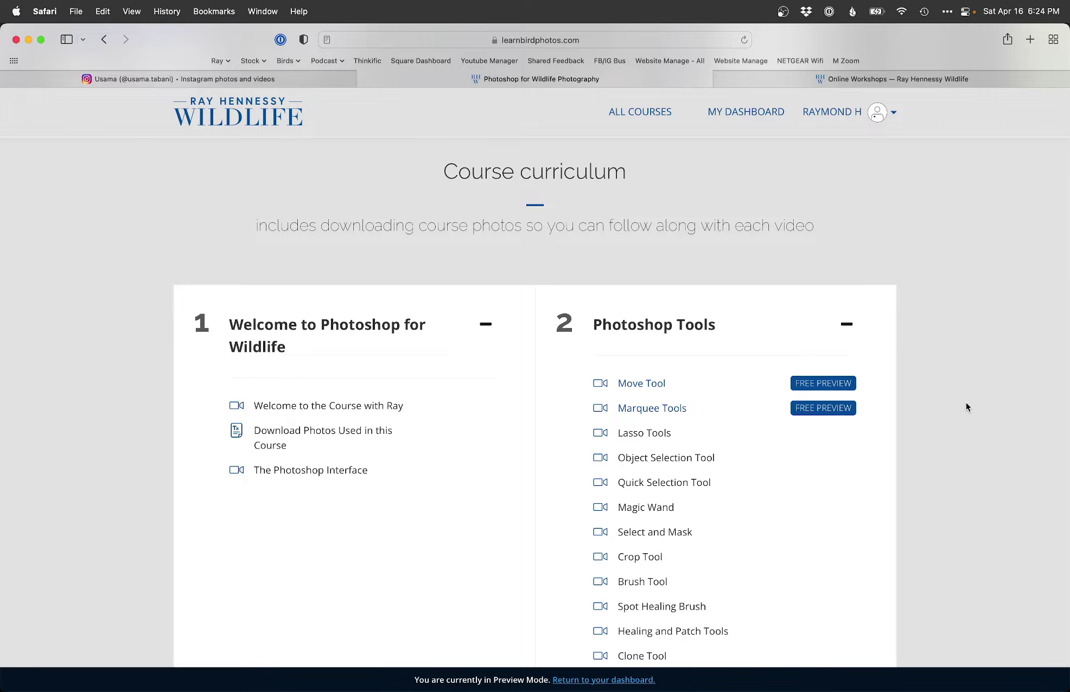
{"action": "scroll", "coordinate": [965, 407], "scroll_direction": "down", "scroll_amount": 20}
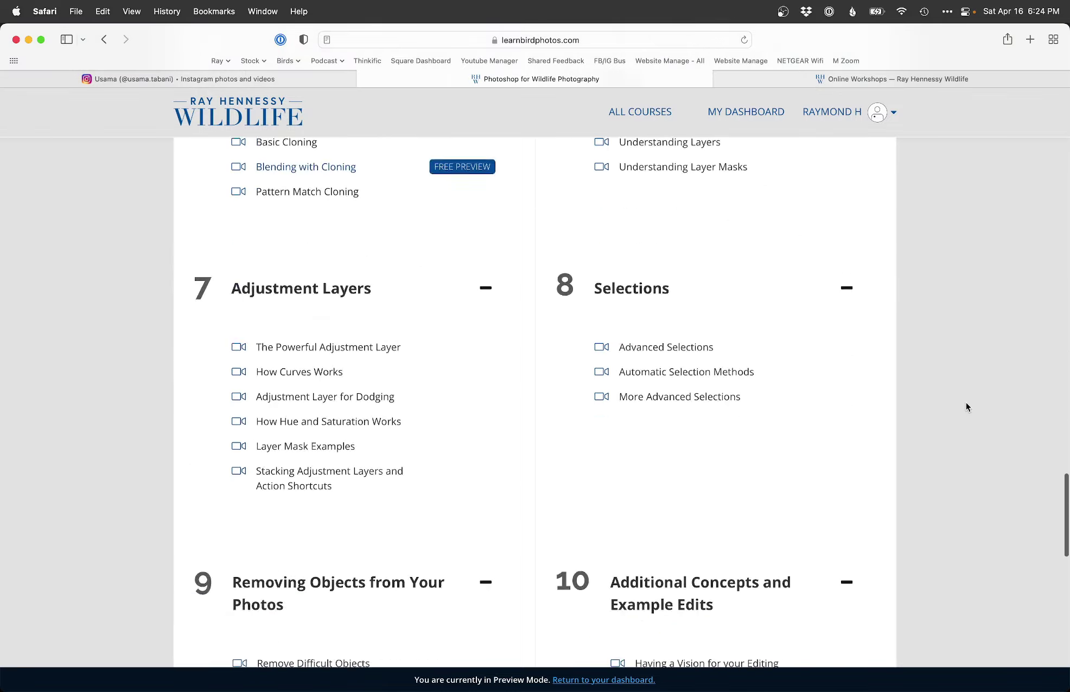
{"action": "scroll", "coordinate": [965, 407], "scroll_direction": "up", "scroll_amount": 10}
{"action": "scroll", "coordinate": [978, 457], "scroll_direction": "down", "scroll_amount": 15}
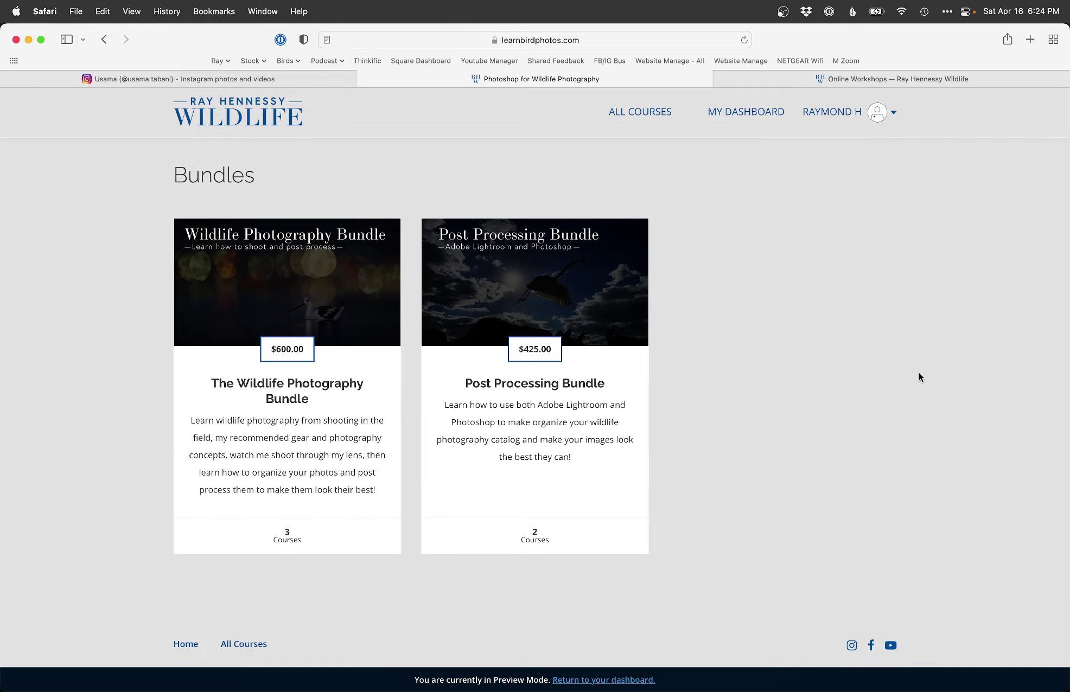
{"action": "scroll", "coordinate": [919, 372], "scroll_direction": "up", "scroll_amount": 20}
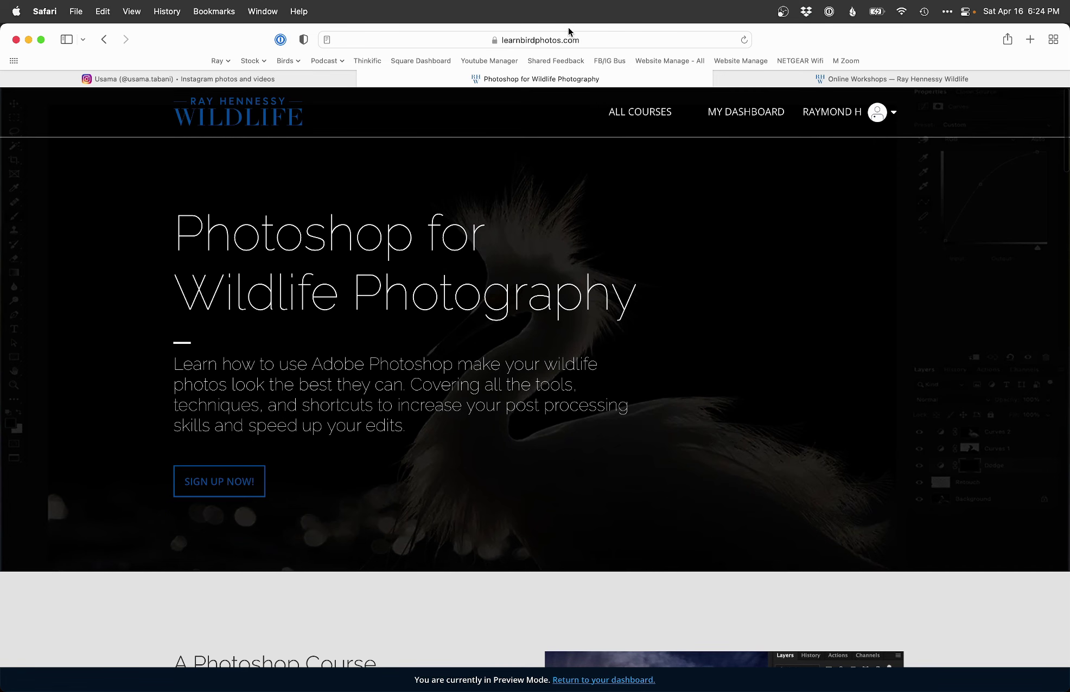
{"action": "left_click", "coordinate": [816, 77]}
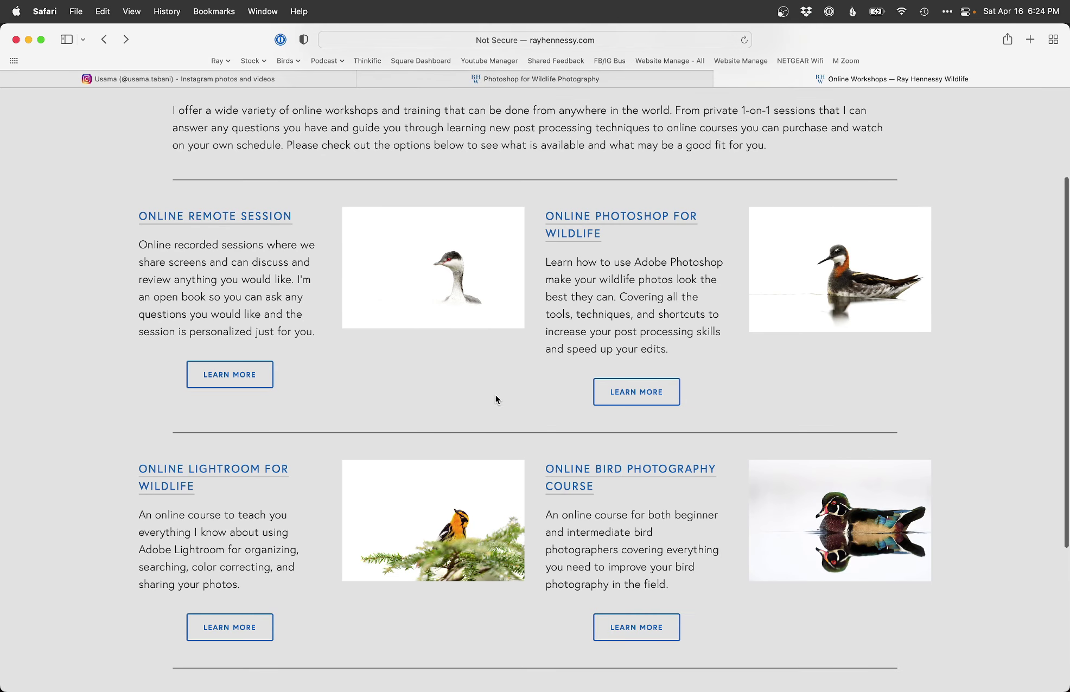
Switch to Photoshop and soften the highlight along the left wing's lower edge on the Dodge mask with the Blur tool at 102 px
{"action": "key", "text": "super+Tab"}
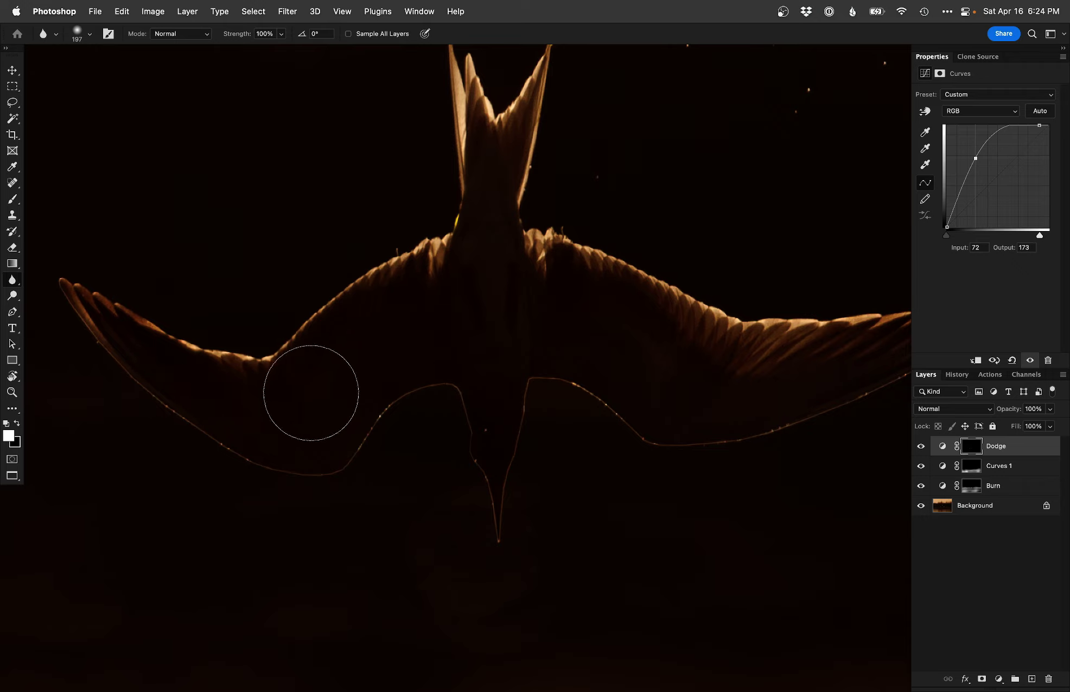
{"action": "key", "text": "bracketleft"}
{"action": "key", "text": "bracketleft"}
{"action": "key", "text": "bracketleft"}
{"action": "key", "text": "bracketleft"}
{"action": "mouse_move", "coordinate": [202, 442]}
{"action": "left_mouse_down"}
{"action": "mouse_move", "coordinate": [280, 457]}
{"action": "mouse_move", "coordinate": [181, 421]}
{"action": "mouse_move", "coordinate": [326, 488]}
{"action": "mouse_move", "coordinate": [359, 452]}
{"action": "left_mouse_up"}
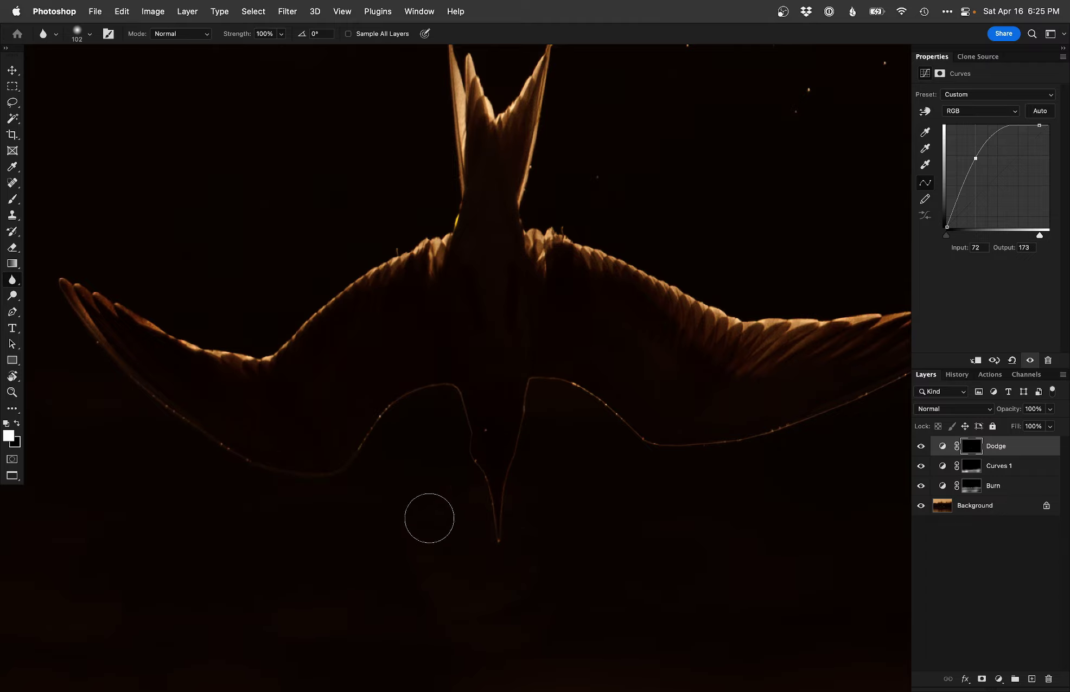
{"action": "left_click_drag", "start_coordinate": [526, 530], "coordinate": [360, 541]}
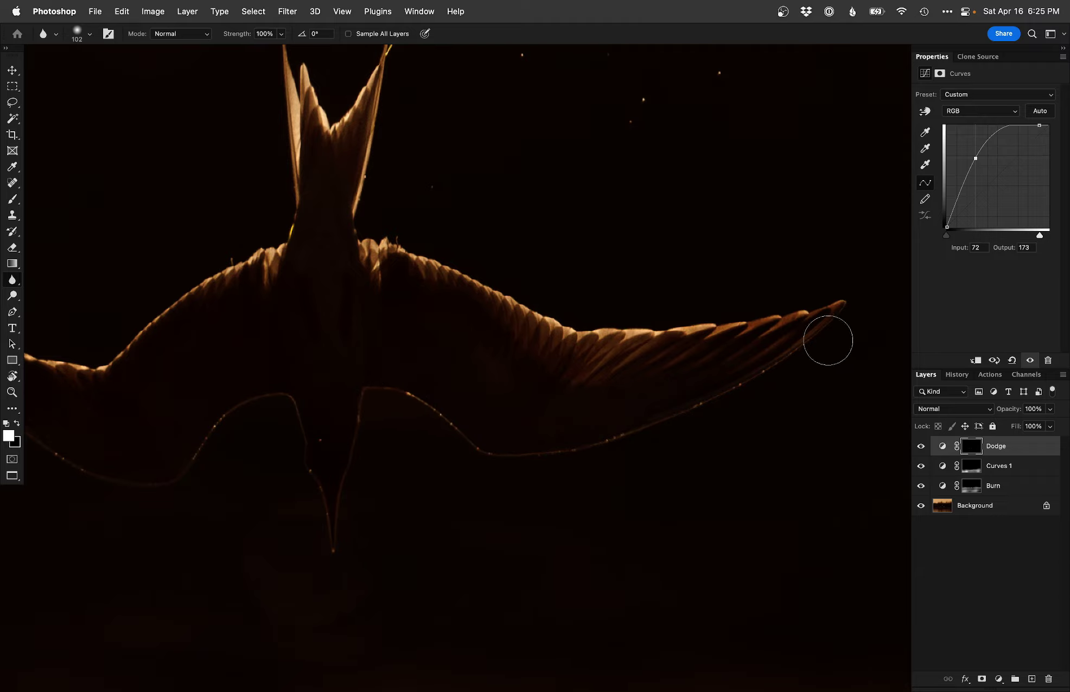
{"action": "left_click_drag", "start_coordinate": [315, 423], "coordinate": [544, 382]}
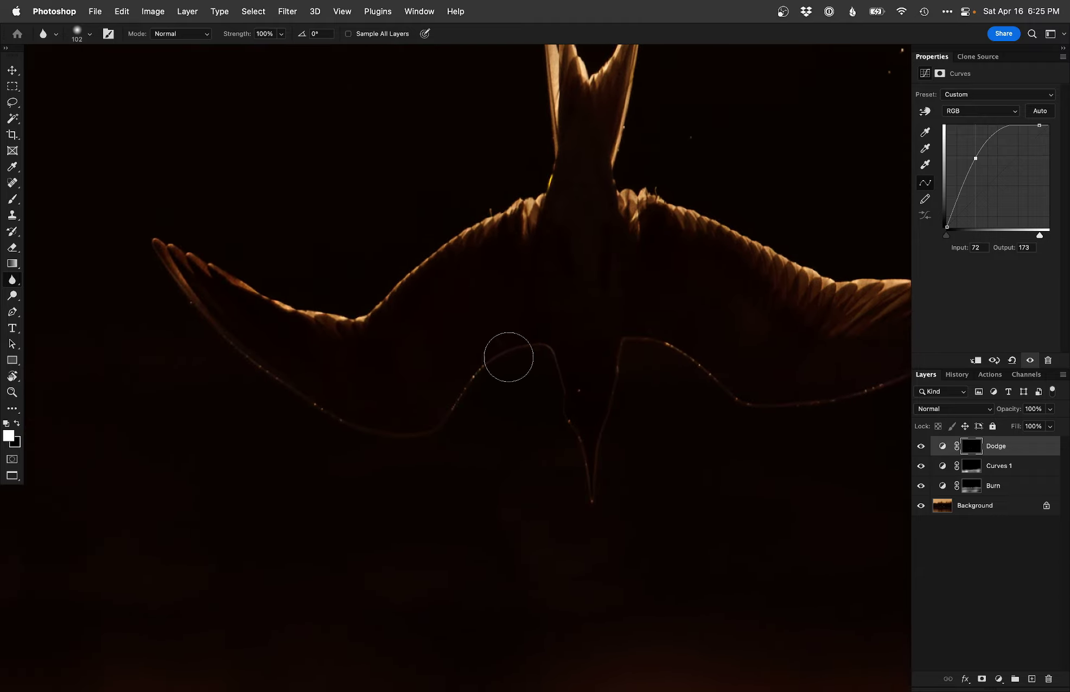
Compare the bird within the wider scene with the Dodge layer hidden and shown
{"action": "key", "text": "super+0"}
{"action": "left_click_drag", "start_coordinate": [520, 492], "coordinate": [397, 475]}
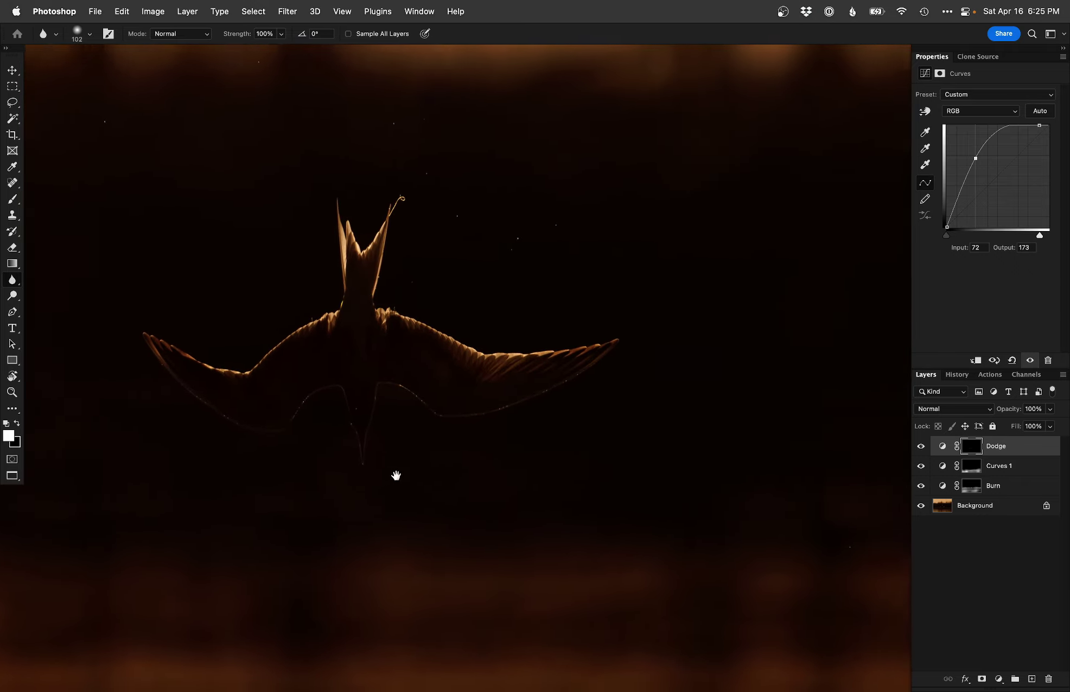
{"action": "key", "text": "super+minus"}
{"action": "left_click_drag", "start_coordinate": [399, 429], "coordinate": [463, 437]}
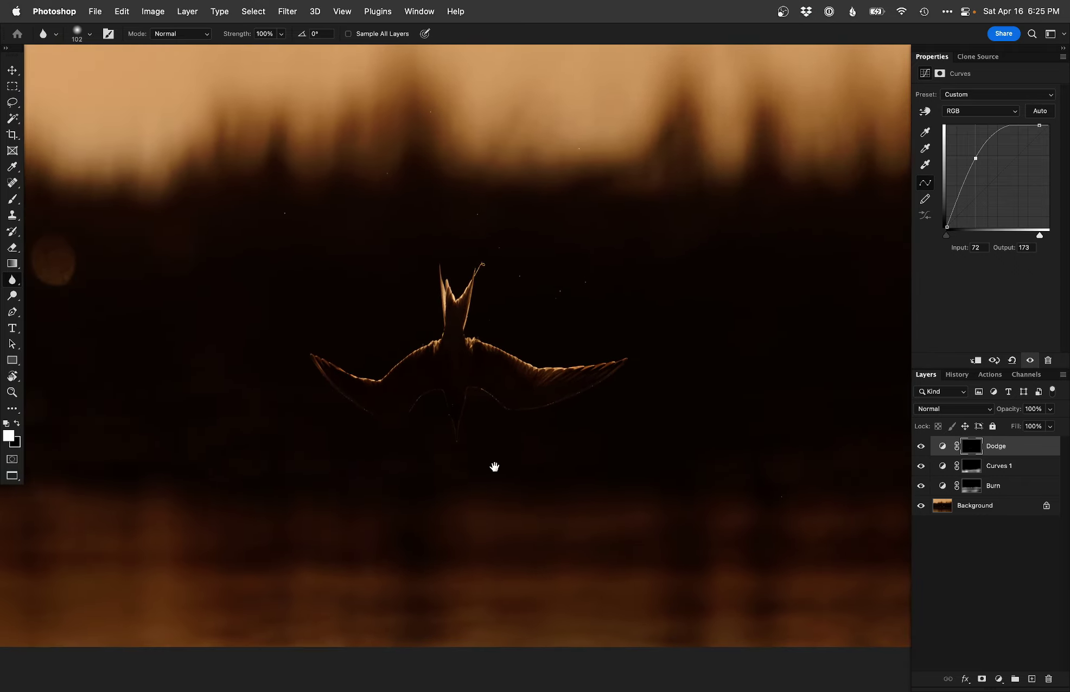
{"action": "left_click", "coordinate": [921, 446]}
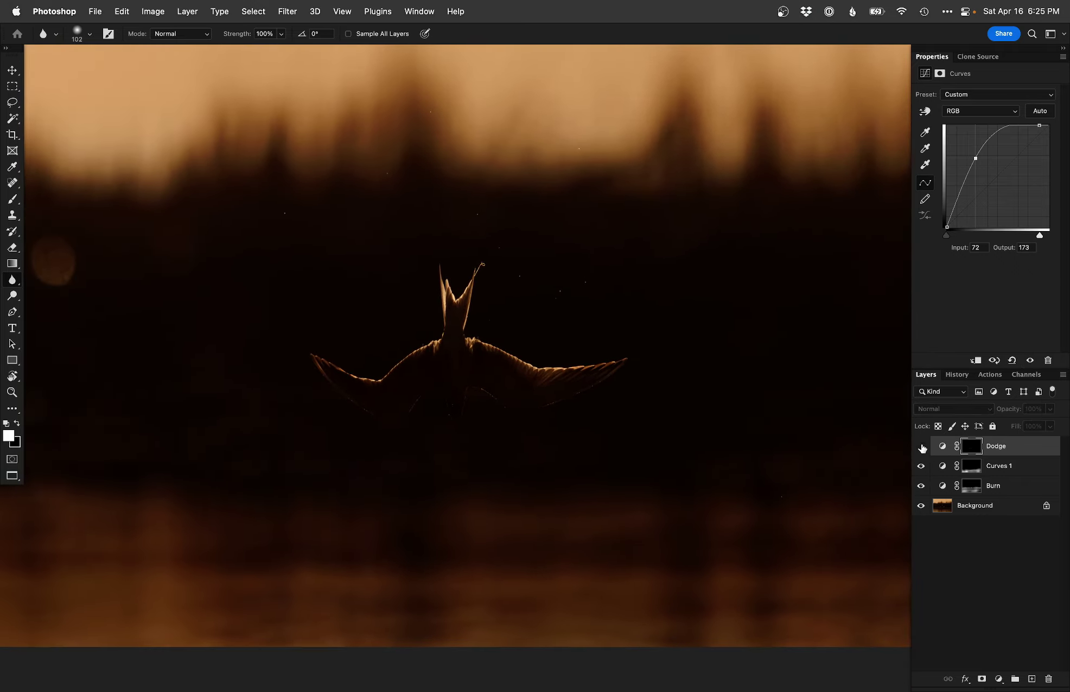
{"action": "left_click", "coordinate": [920, 447]}
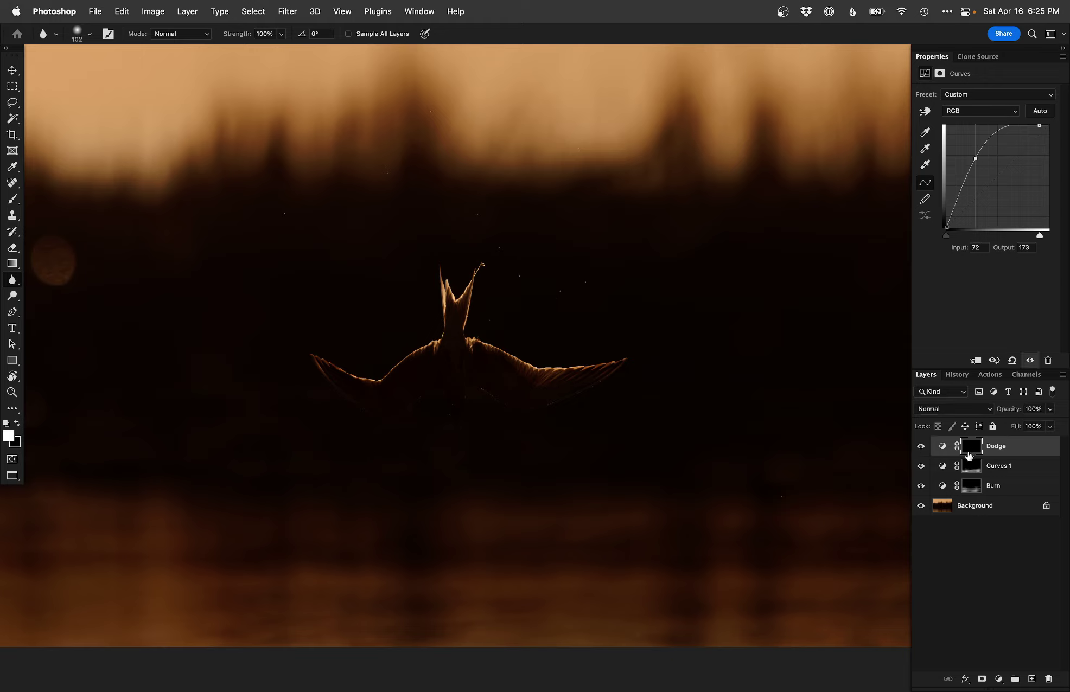
Set up a black brush of 287 px at 100% opacity for the Dodge layer's mask
{"action": "key", "text": "b"}
{"action": "right_click", "coordinate": [419, 482]}
{"action": "left_click", "coordinate": [437, 580]}
{"action": "left_click", "coordinate": [362, 505]}
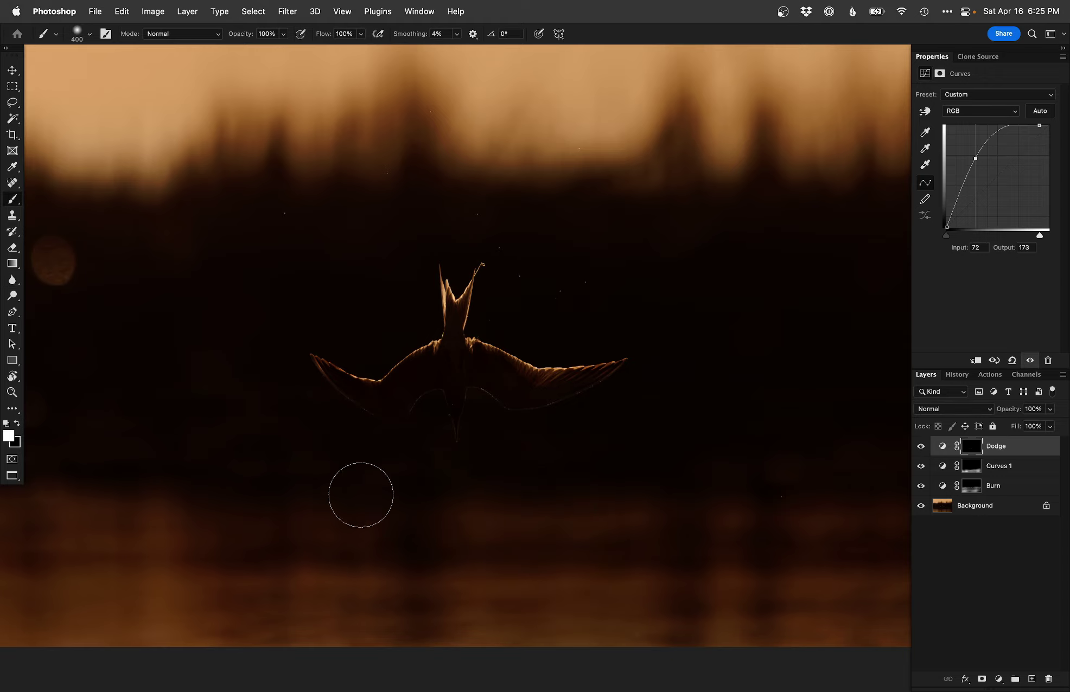
{"action": "key", "text": "x"}
{"action": "key", "text": "bracketleft"}
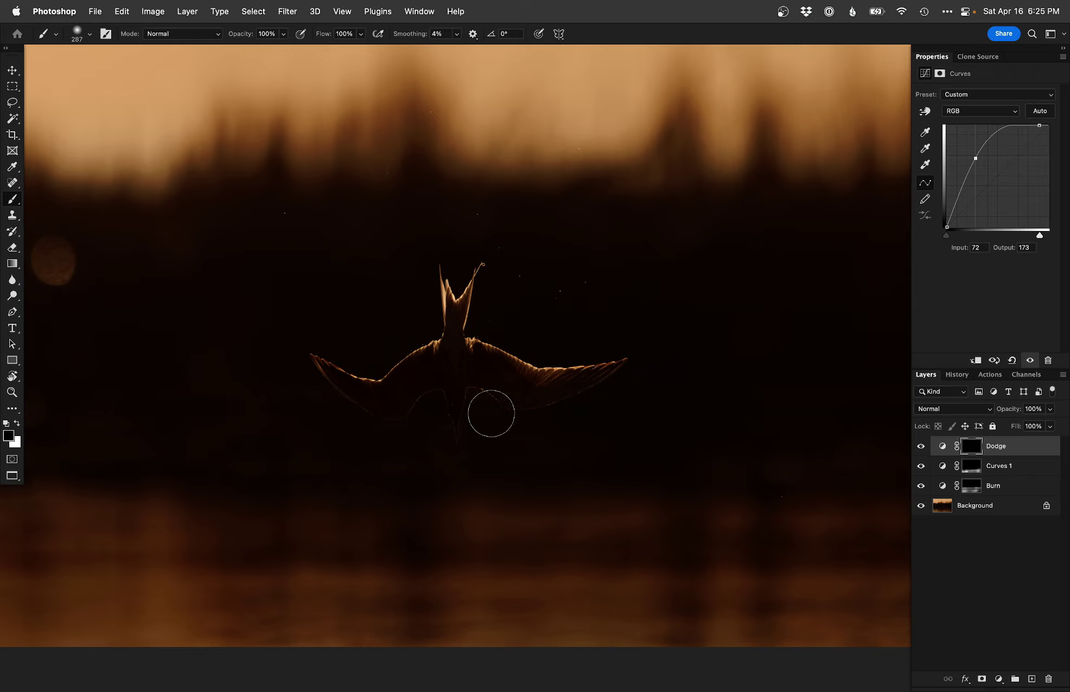
Toggle the Dodge layer off and on again, and inspect the whole photo
{"action": "left_click", "coordinate": [920, 447]}
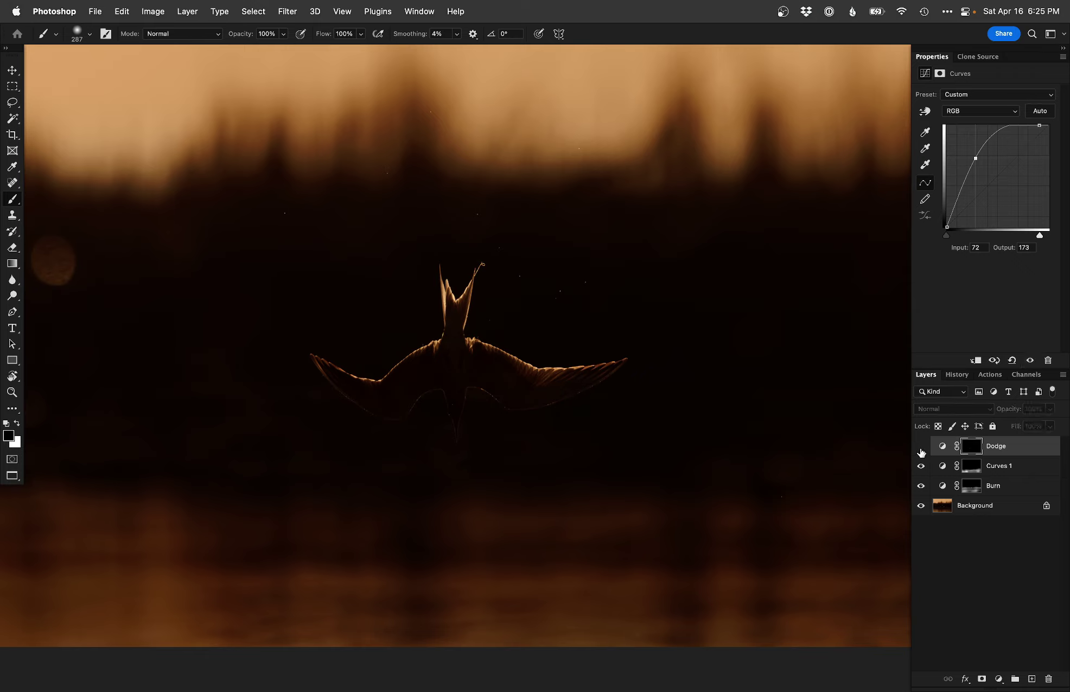
{"action": "left_click", "coordinate": [921, 447]}
{"action": "key", "text": "super+0"}
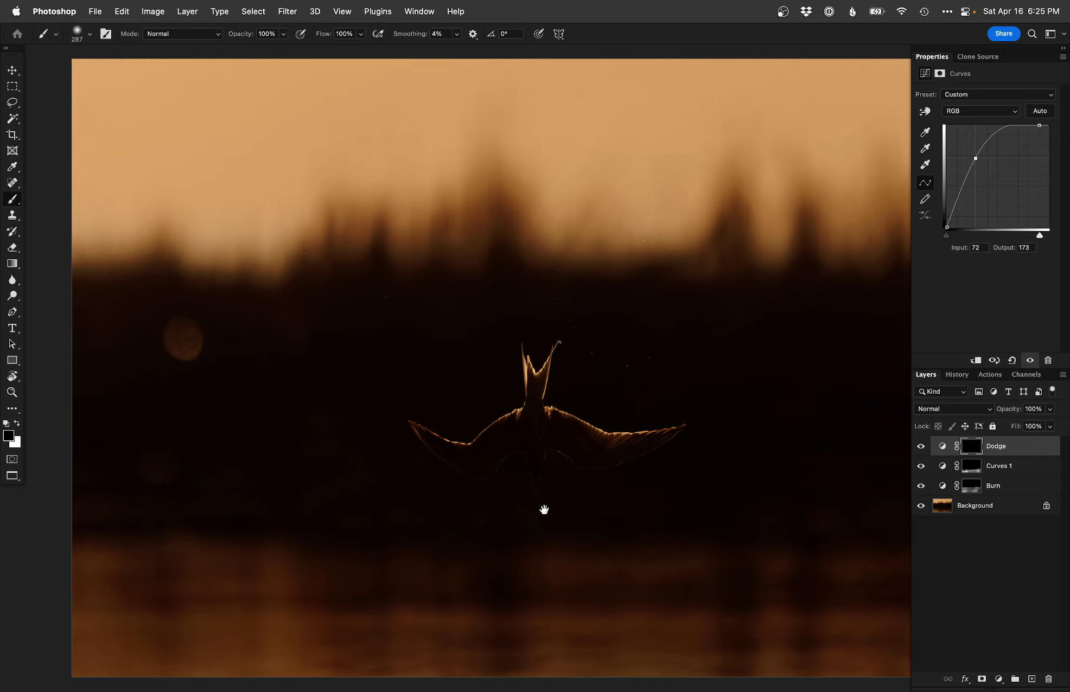
{"action": "scroll", "coordinate": [540, 506], "scroll_direction": "down", "scroll_amount": 2}
{"action": "left_click_drag", "start_coordinate": [540, 506], "coordinate": [453, 516]}
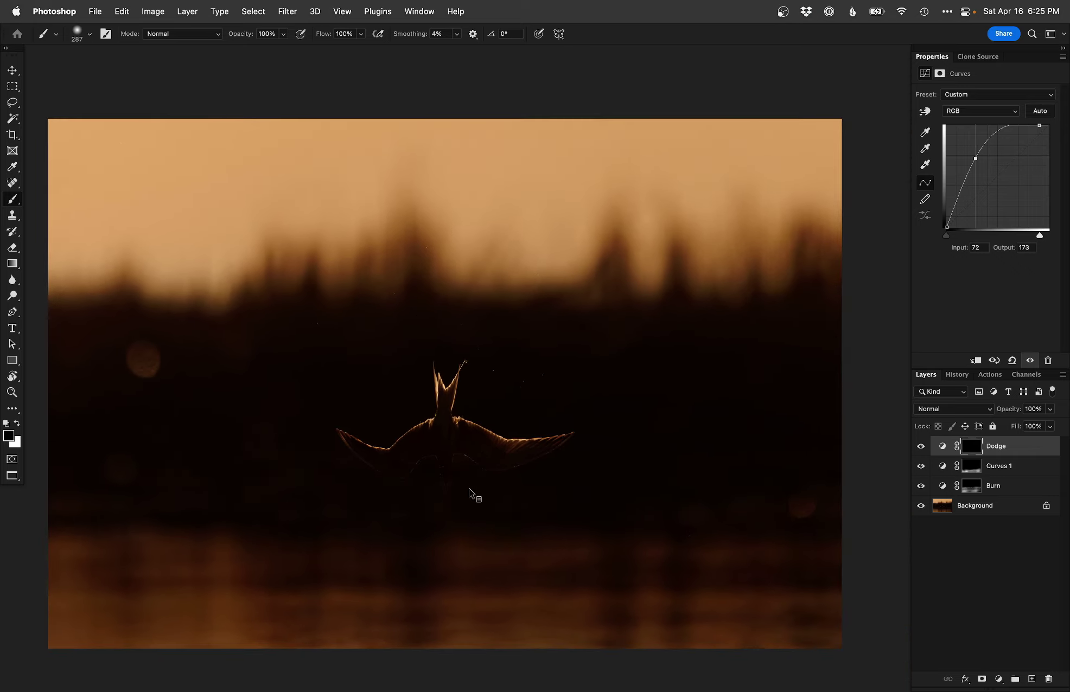
Add a Curves adjustment layer above Dodge and shape a contrast S-curve with points at input 162, output 200 and input 71, output 65
{"action": "key", "text": "super+alt+m"}
{"action": "key", "text": "Return"}
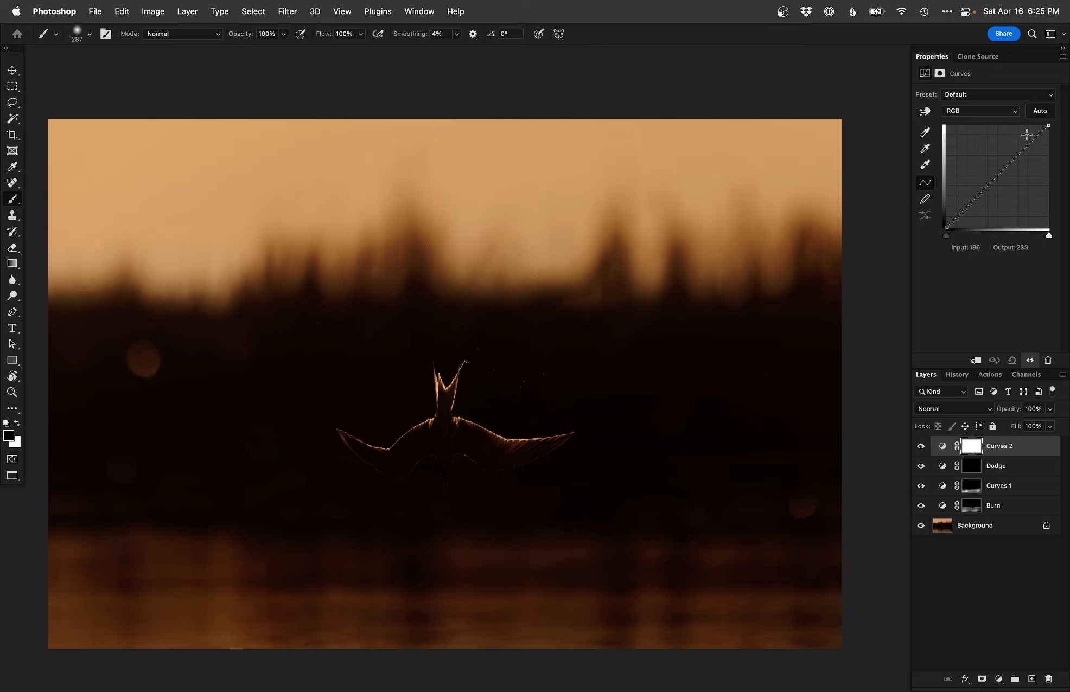
{"action": "left_click_drag", "start_coordinate": [1021, 152], "coordinate": [1015, 148]}
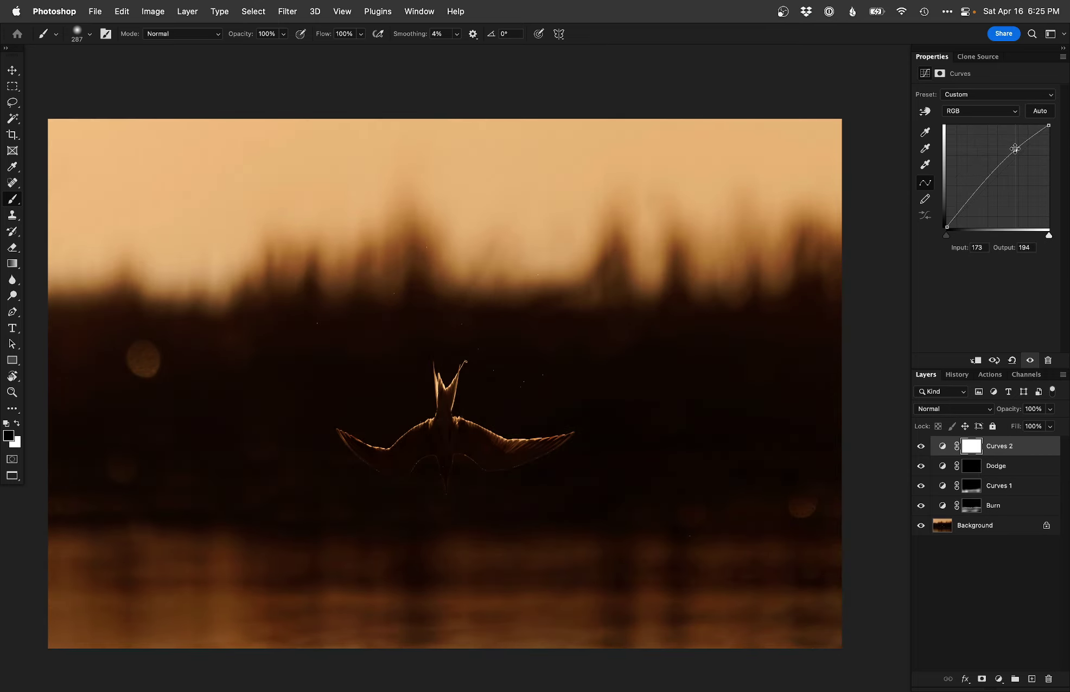
{"action": "left_click_drag", "start_coordinate": [974, 199], "coordinate": [976, 201]}
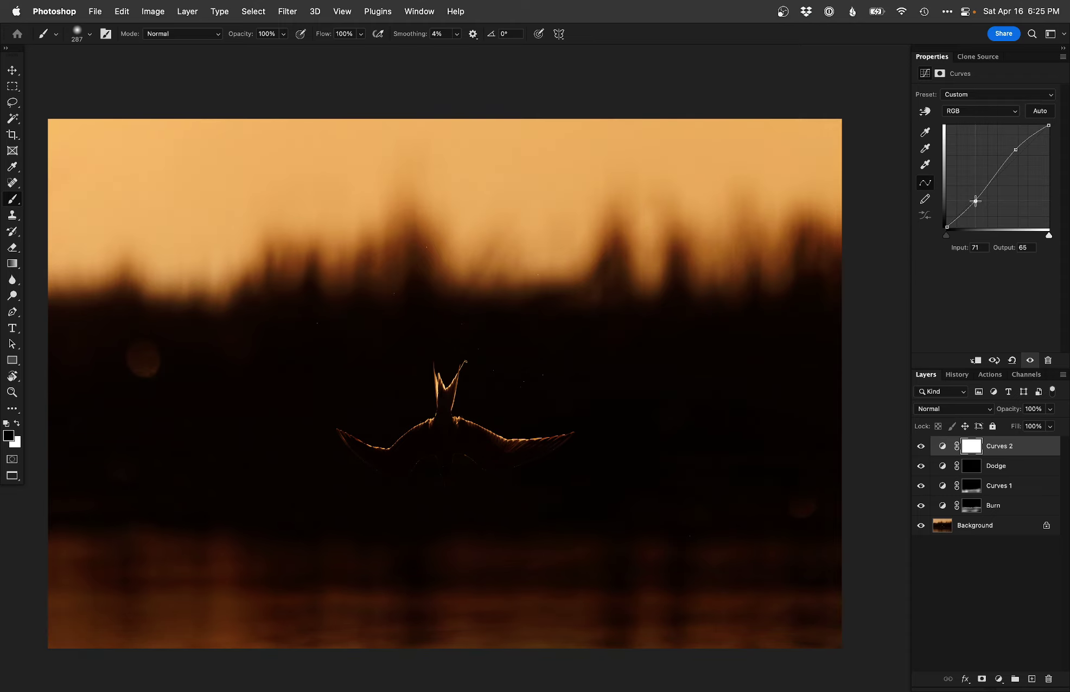
{"action": "left_click_drag", "start_coordinate": [1012, 150], "coordinate": [1011, 146]}
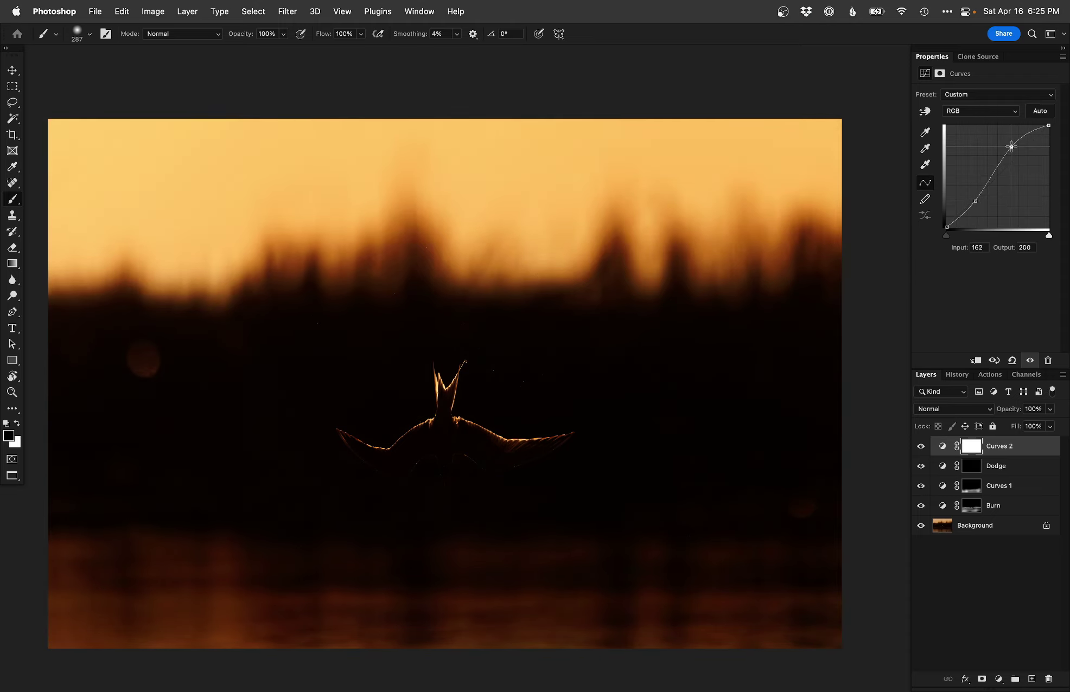
{"action": "left_click", "coordinate": [976, 200]}
Invert the new Curves layer's mask and paint white across the dark middle band and water with a very large brush of 1795 px
{"action": "key", "text": "super+i"}
{"action": "scroll", "coordinate": [411, 547], "scroll_direction": "down", "scroll_amount": 5}
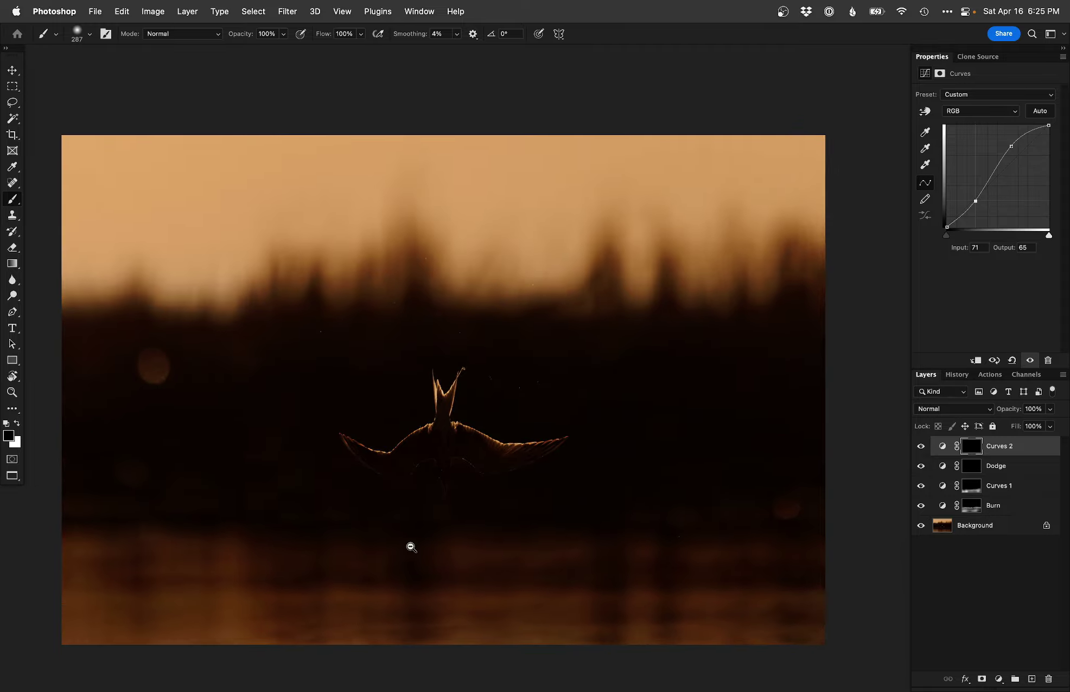
{"action": "left_click_drag", "start_coordinate": [499, 472], "coordinate": [750, 439], "text": "ctrl+alt"}
{"action": "left_click_drag", "start_coordinate": [620, 495], "coordinate": [535, 501], "text": "ctrl+alt"}
{"action": "key", "text": "x"}
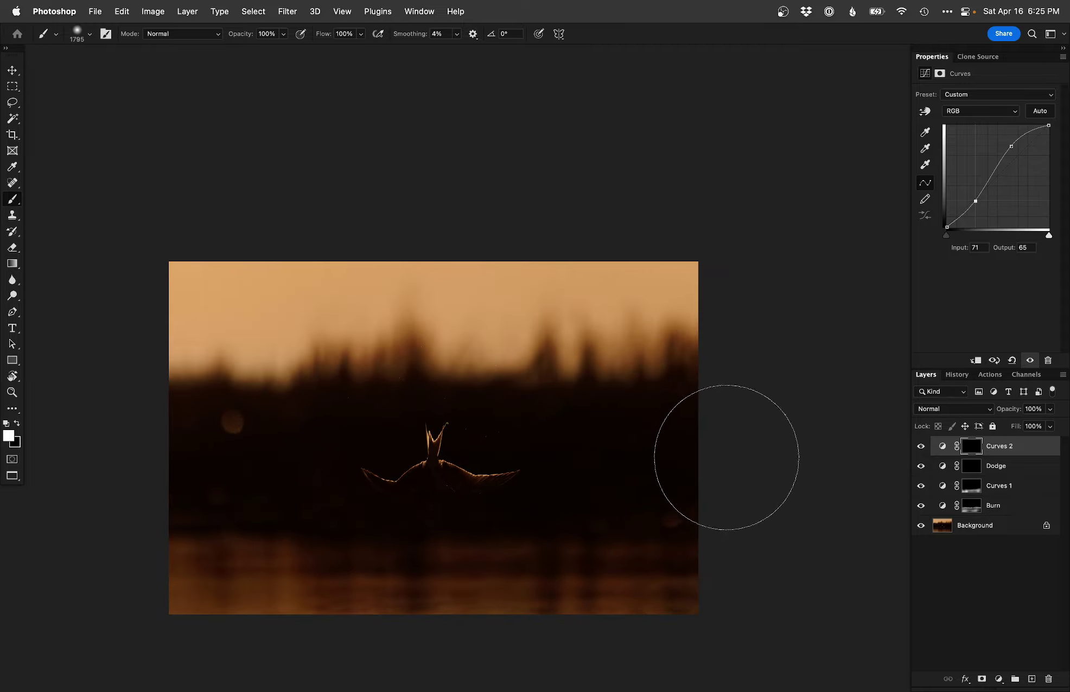
{"action": "mouse_move", "coordinate": [120, 463]}
{"action": "left_mouse_down"}
{"action": "mouse_move", "coordinate": [791, 438]}
{"action": "mouse_move", "coordinate": [196, 447]}
{"action": "mouse_move", "coordinate": [747, 542]}
{"action": "mouse_move", "coordinate": [260, 480]}
{"action": "left_mouse_up"}
{"action": "left_click_drag", "start_coordinate": [574, 476], "coordinate": [456, 462], "text": "ctrl+alt"}
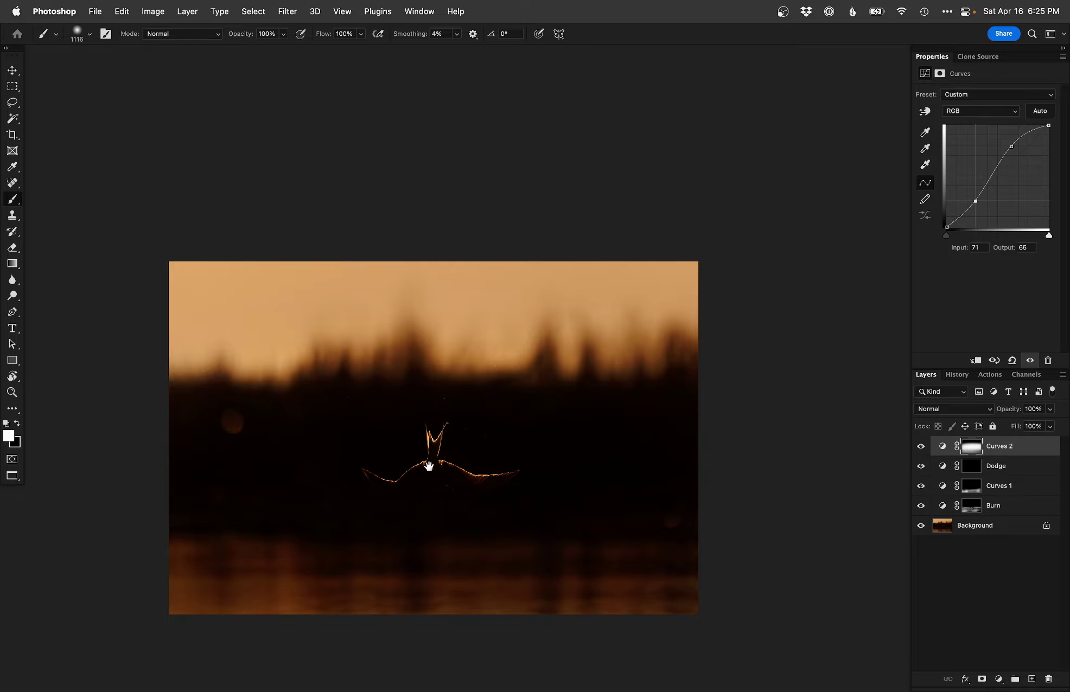
Compare the edited photo with the Background layer shown alone, and restore the visibility of all layers
{"action": "scroll", "coordinate": [429, 482], "scroll_direction": "up", "scroll_amount": 1}
{"action": "mouse_move", "coordinate": [503, 502]}
{"action": "left_mouse_down"}
{"action": "mouse_move", "coordinate": [519, 498]}
{"action": "mouse_move", "coordinate": [492, 459]}
{"action": "mouse_move", "coordinate": [492, 421]}
{"action": "mouse_move", "coordinate": [499, 468]}
{"action": "left_mouse_up"}
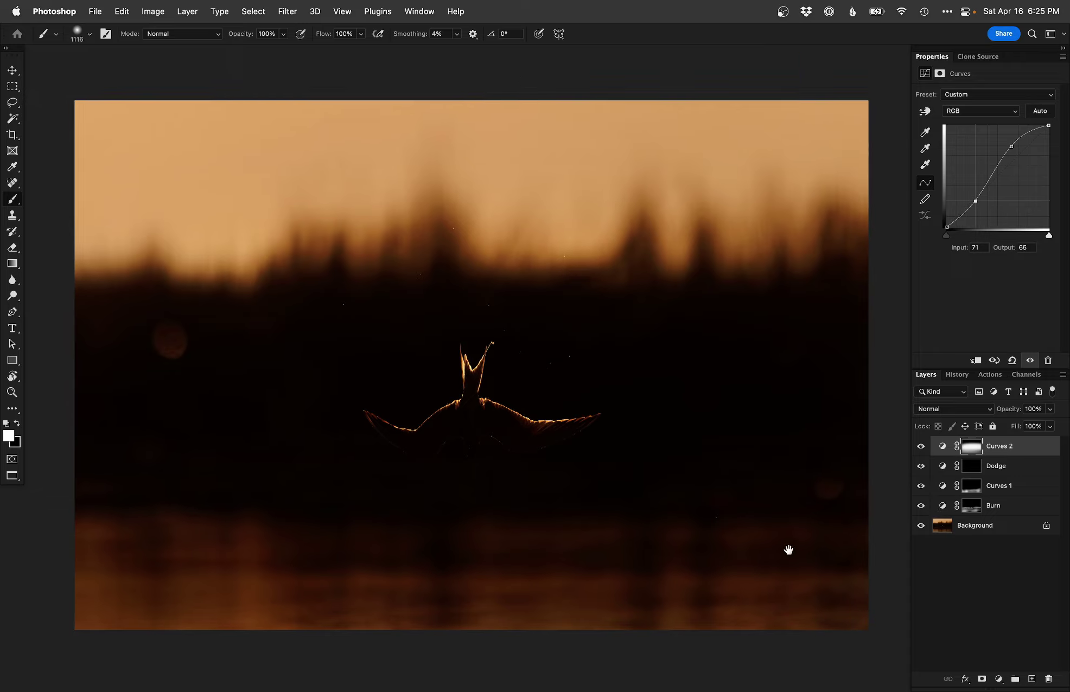
{"action": "left_click", "coordinate": [921, 527], "text": "alt"}
{"action": "left_click", "coordinate": [921, 526], "text": "alt"}
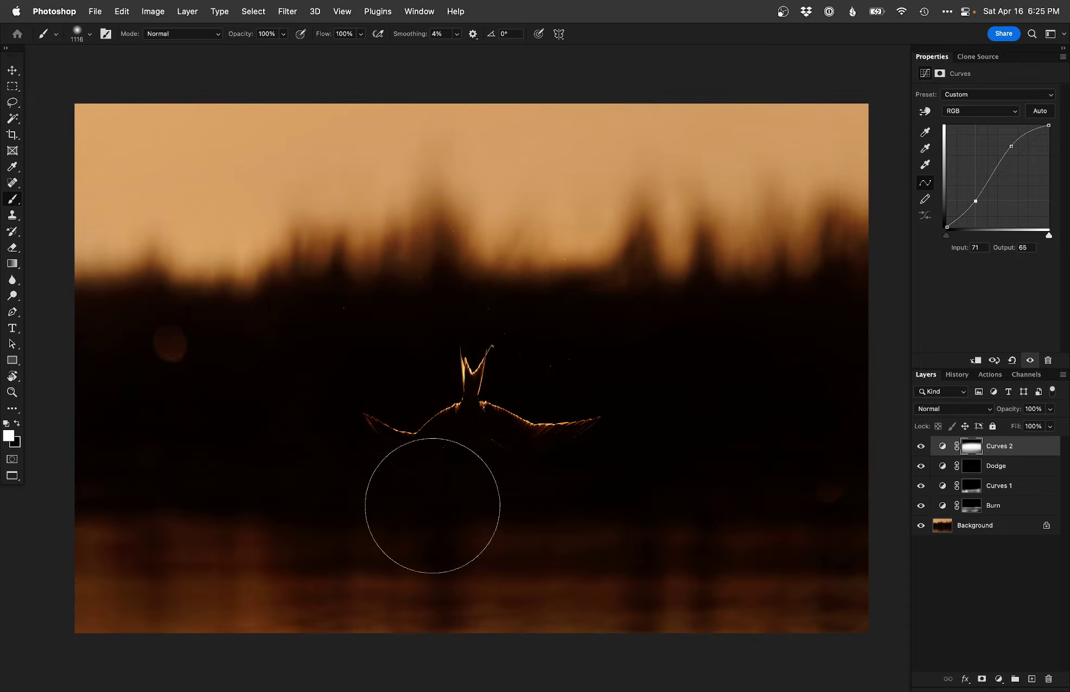
Toggle the Burn layer off and on, select its mask, and paint black below the bird with a large brush of about 1000 px
{"action": "left_click_drag", "start_coordinate": [527, 509], "coordinate": [359, 501]}
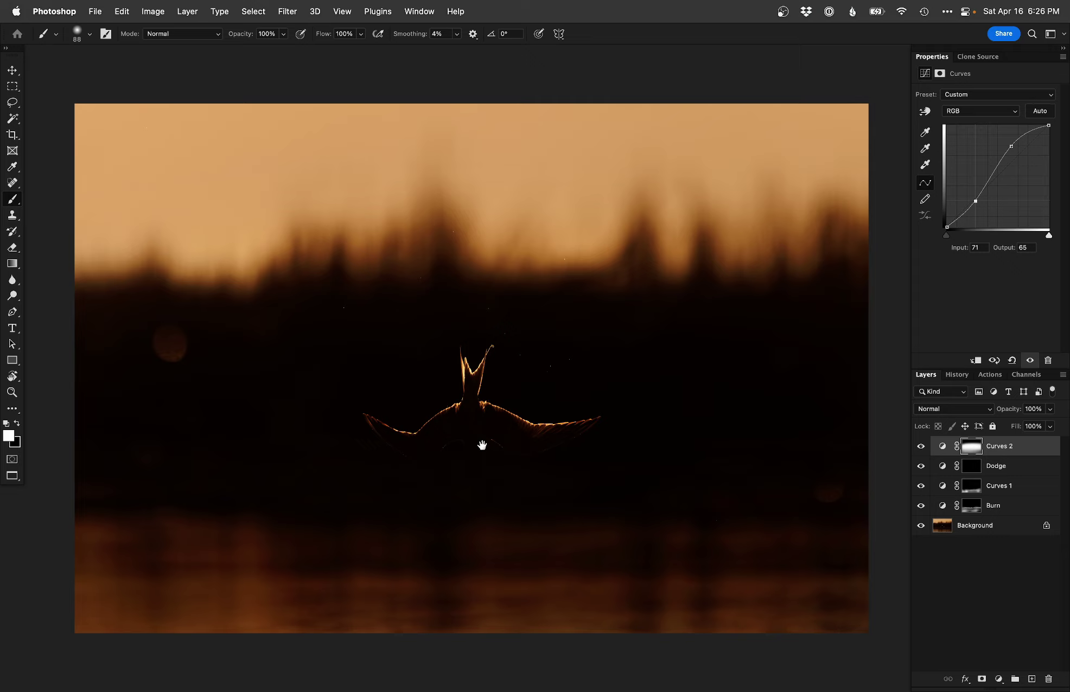
{"action": "left_click", "coordinate": [921, 508]}
{"action": "left_click", "coordinate": [920, 508]}
{"action": "left_click", "coordinate": [972, 506]}
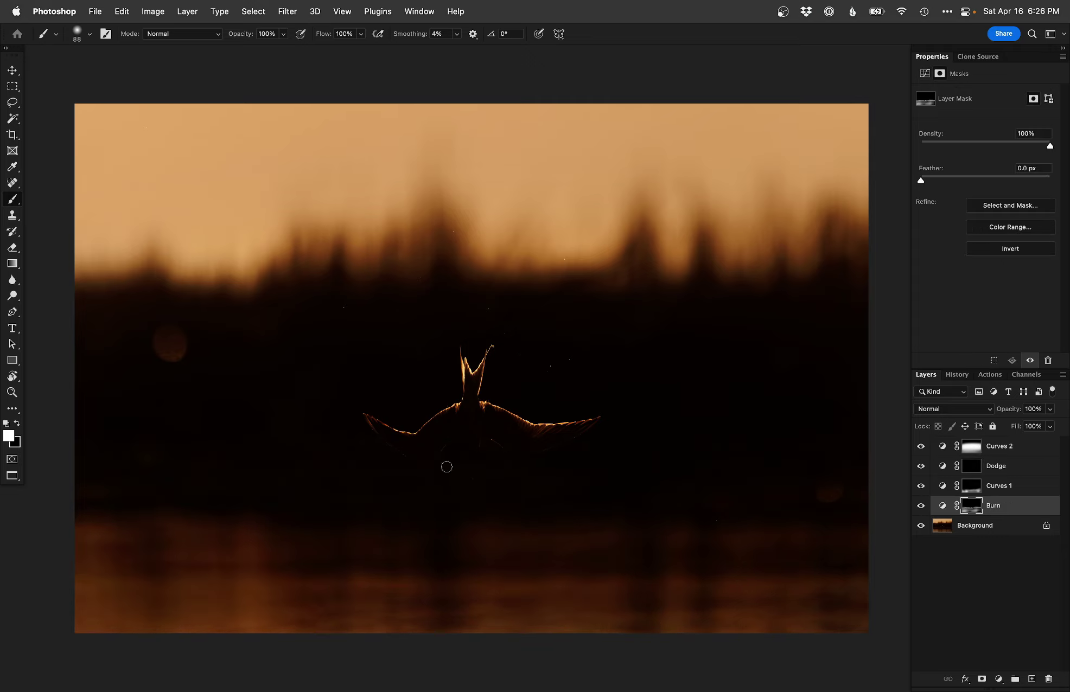
{"action": "key", "text": "x"}
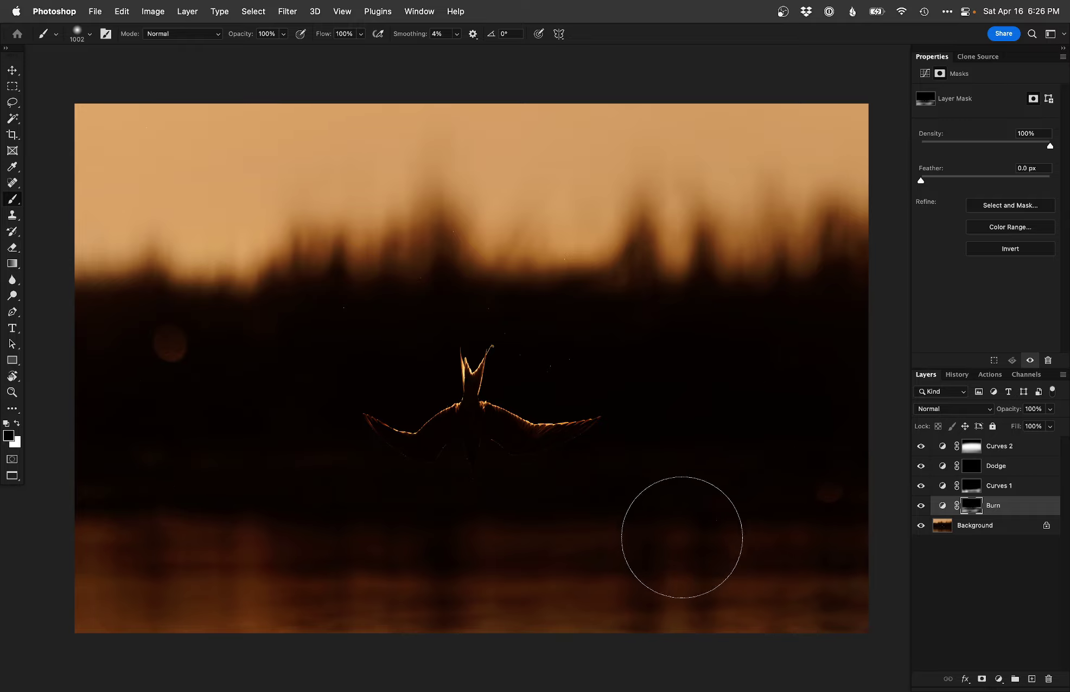
{"action": "left_click_drag", "start_coordinate": [666, 537], "coordinate": [574, 537]}
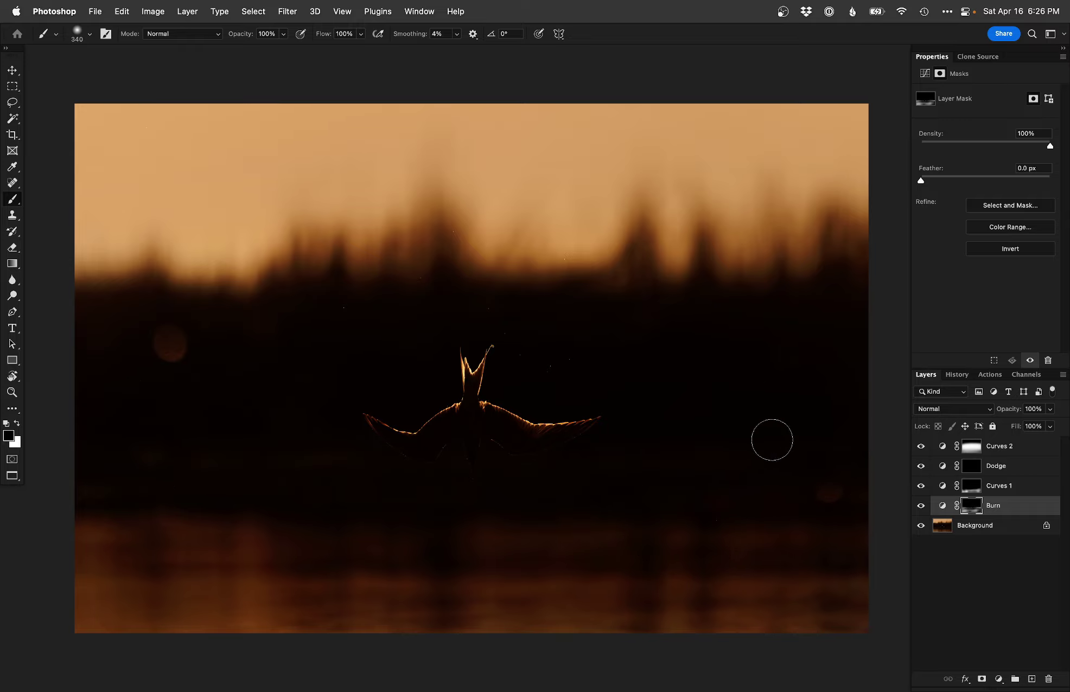
Alternate several times between the Background layer alone and the full layer stack to compare the photo before and after, ending with all layers visible
{"action": "left_click", "coordinate": [921, 526], "text": "alt"}
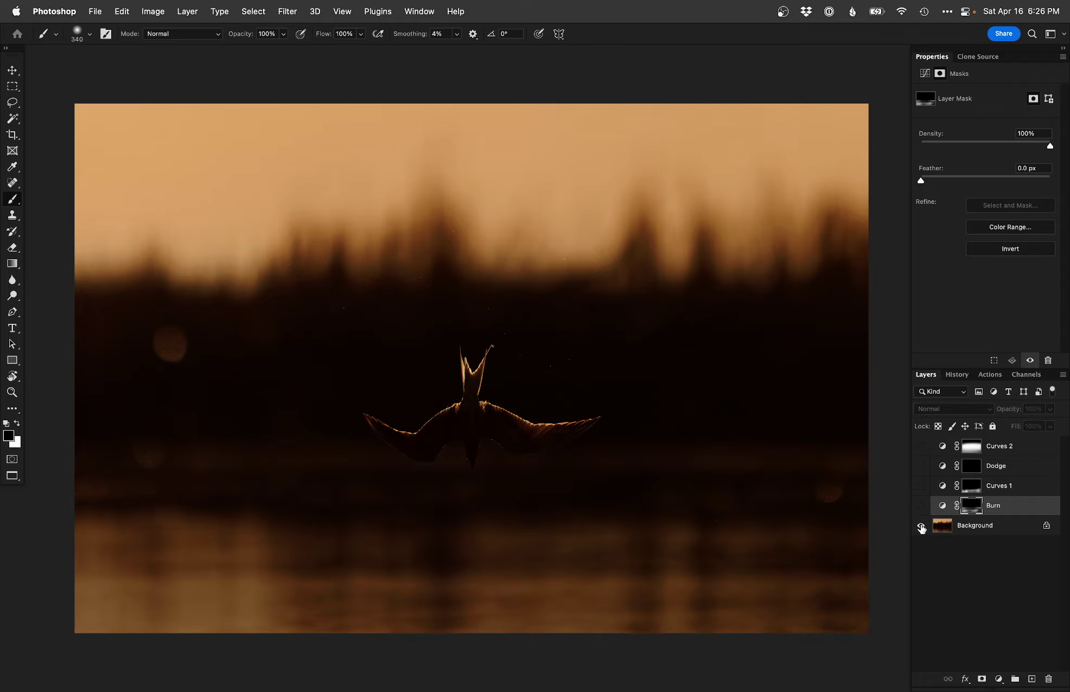
{"action": "left_click", "coordinate": [920, 526], "text": "alt"}
{"action": "left_click", "coordinate": [921, 526], "text": "alt"}
{"action": "left_click", "coordinate": [921, 526], "text": "alt"}
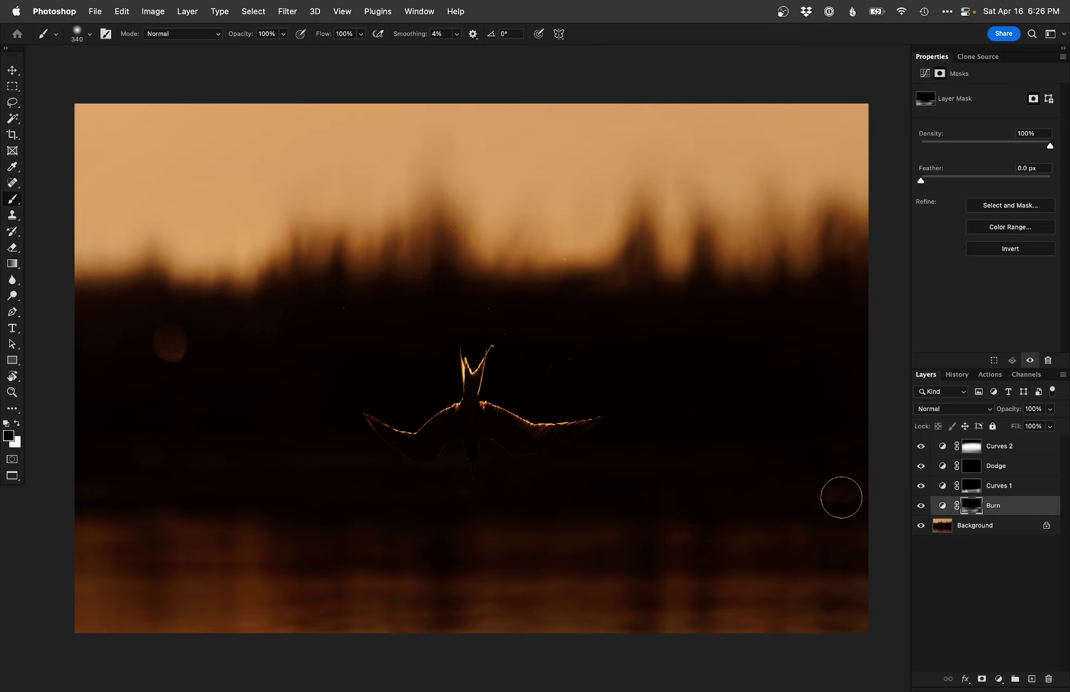
{"action": "left_click", "coordinate": [921, 527], "text": "alt"}
{"action": "left_click", "coordinate": [921, 526], "text": "alt"}
{"action": "left_click", "coordinate": [921, 526], "text": "alt"}
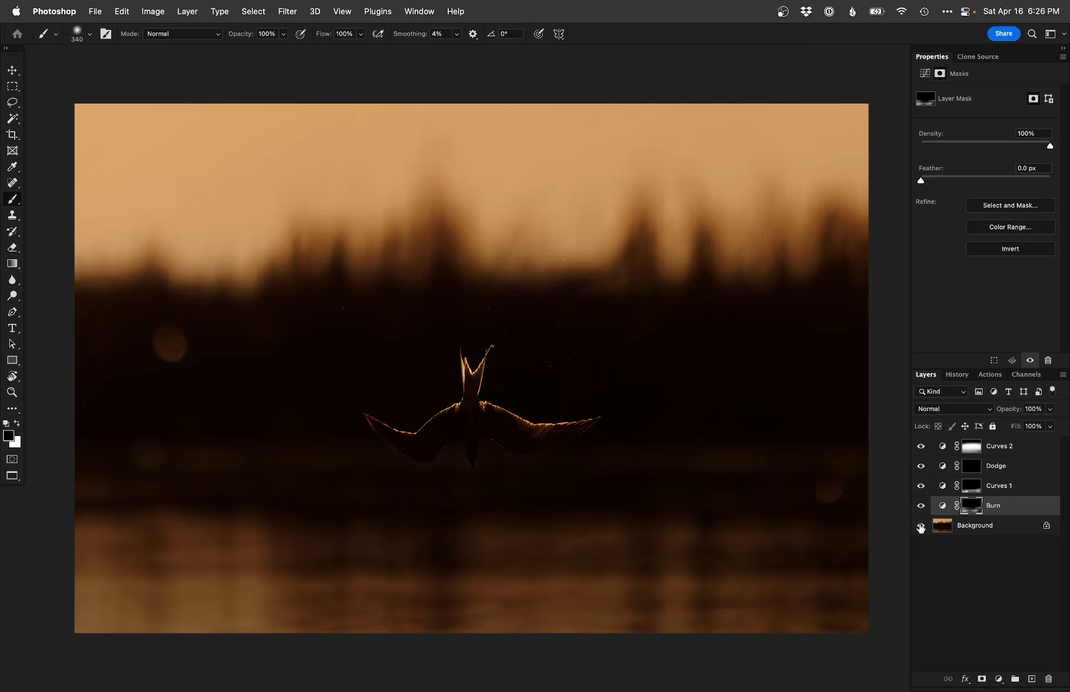
{"action": "left_click", "coordinate": [921, 526], "text": "alt"}
{"action": "left_click", "coordinate": [920, 526], "text": "alt"}
{"action": "left_click", "coordinate": [921, 526], "text": "alt"}
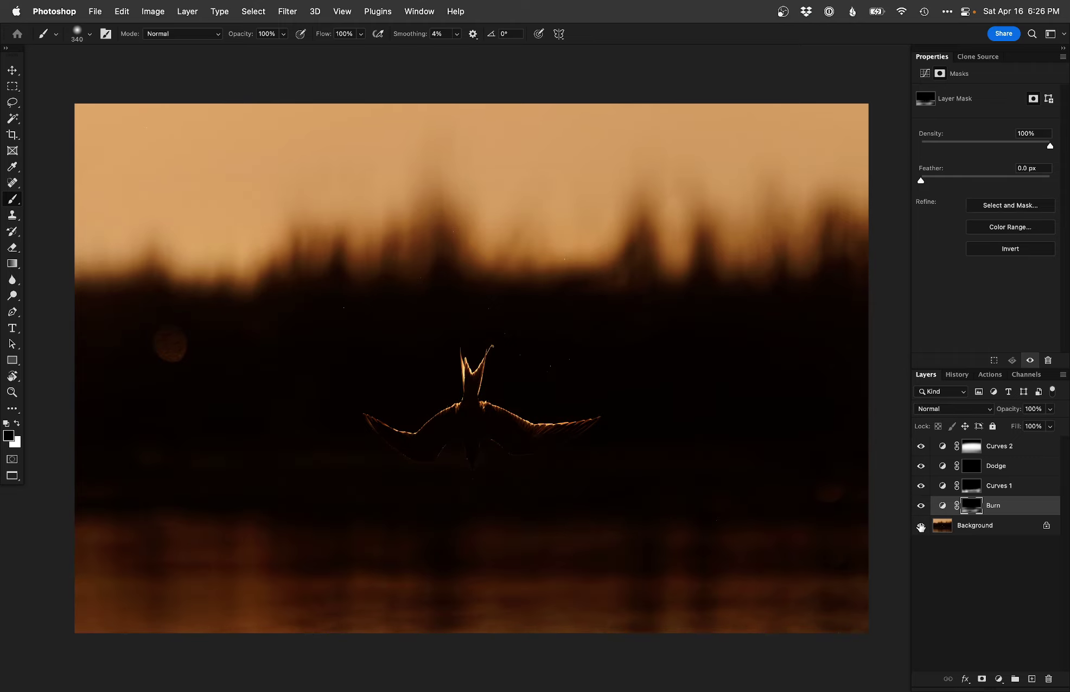
Save the edited bird photo and close its document
{"action": "key", "text": "super+w"}
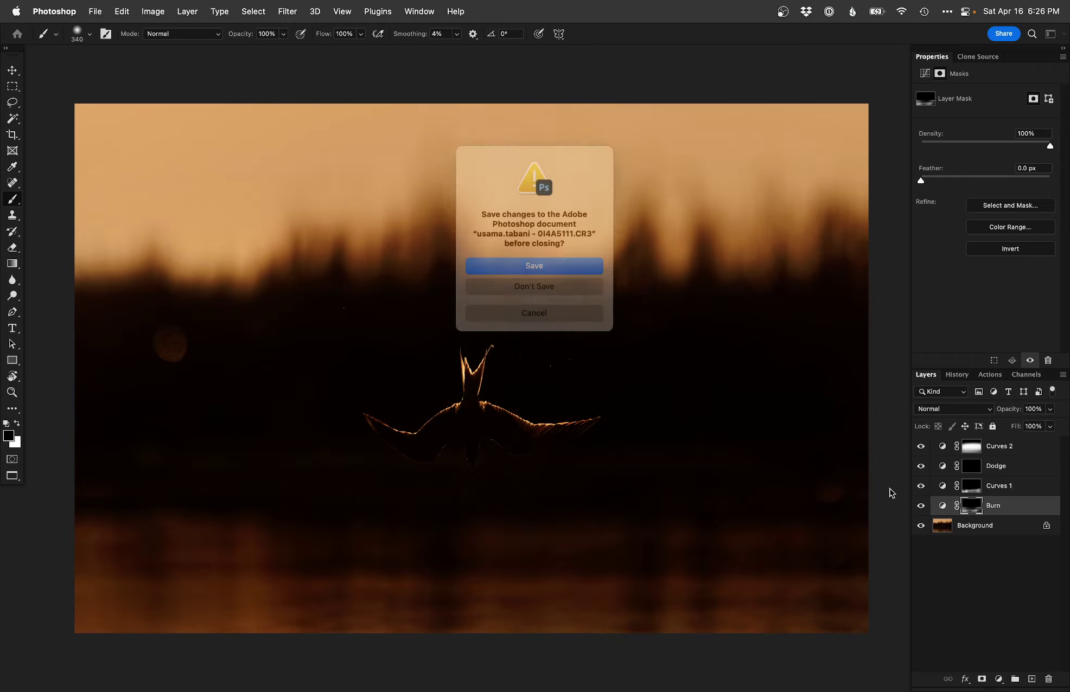
{"action": "key", "text": "Escape"}
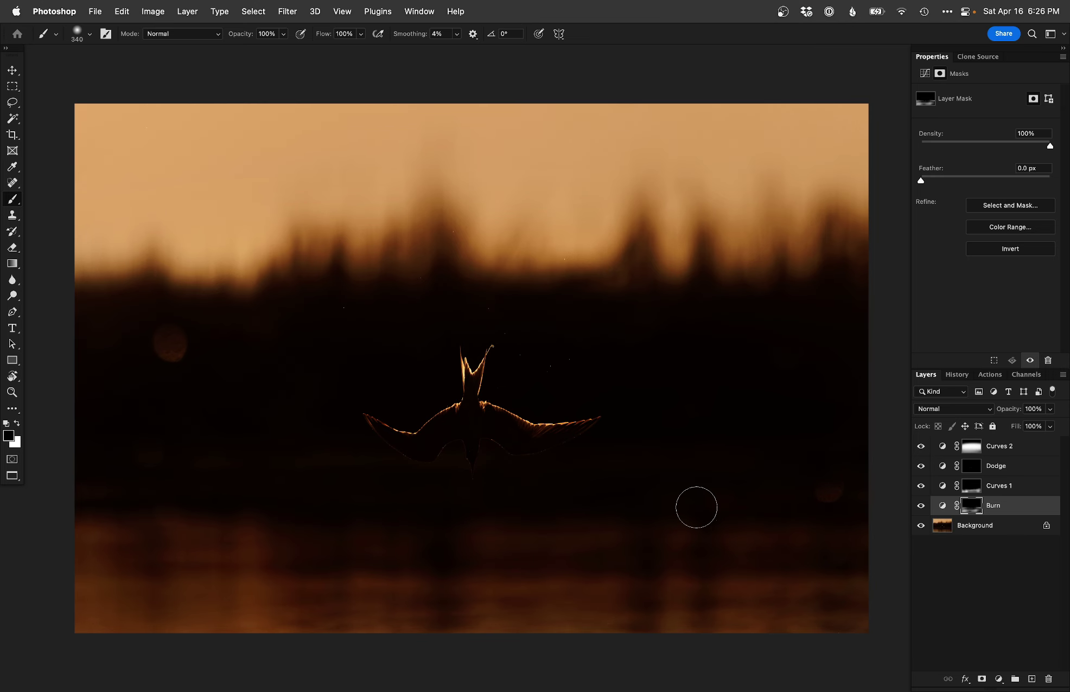
{"action": "key", "text": "super+w"}
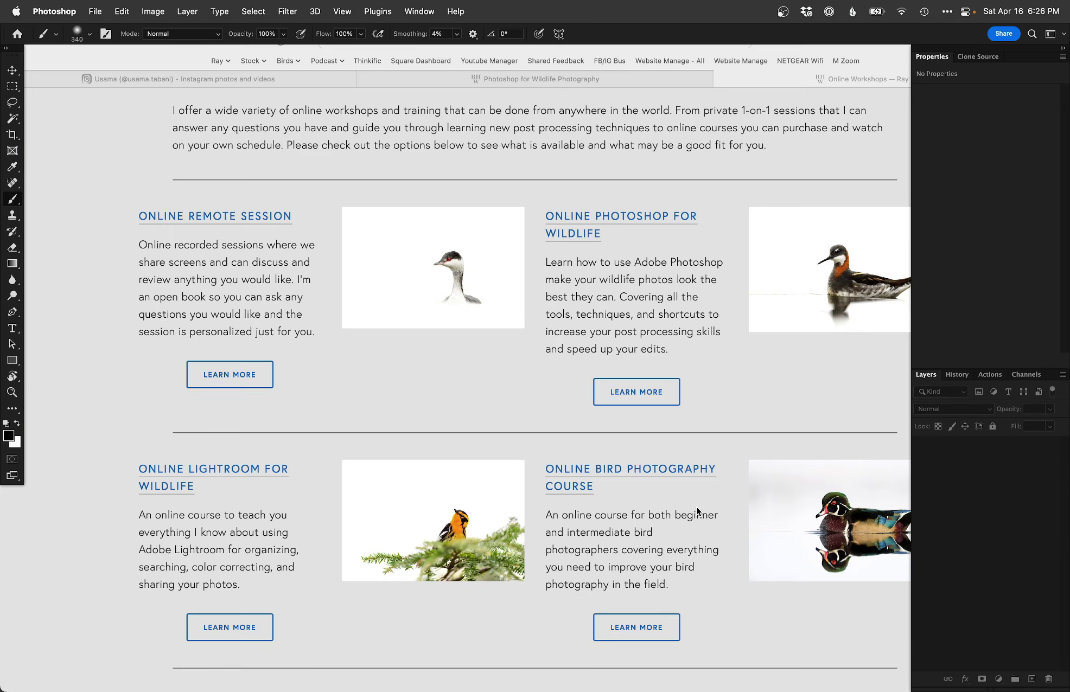
Switch to Lightroom Classic, open the original 0I4A5111 CR3 photo in Develop, and reset all its adjustments
{"action": "key", "text": "super+Tab"}
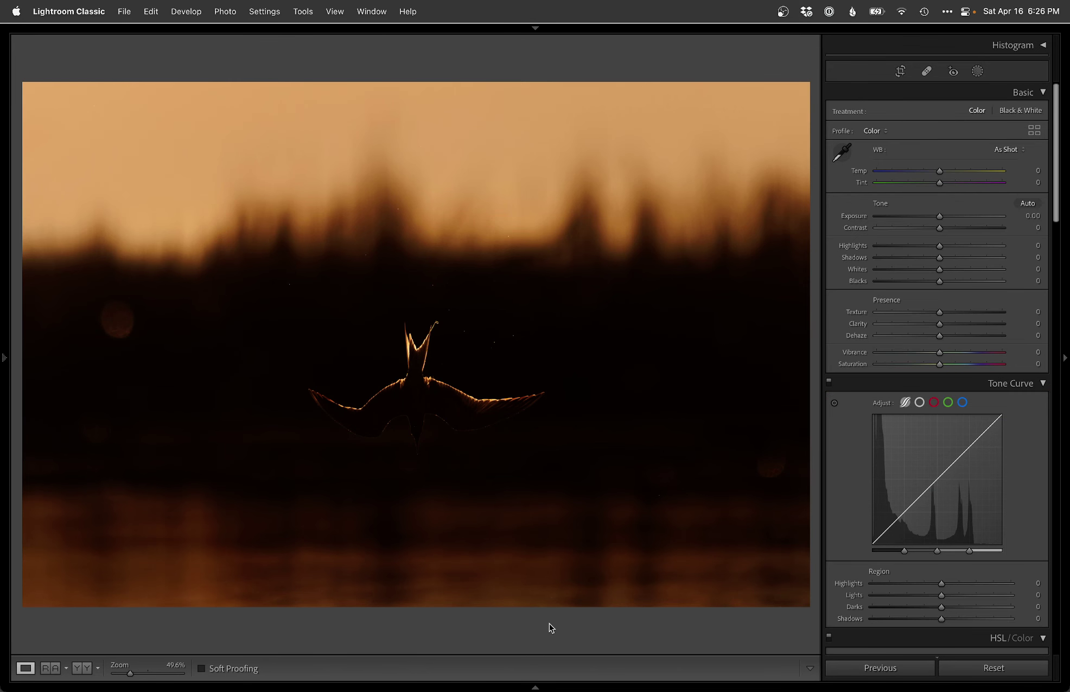
{"action": "key", "text": "g"}
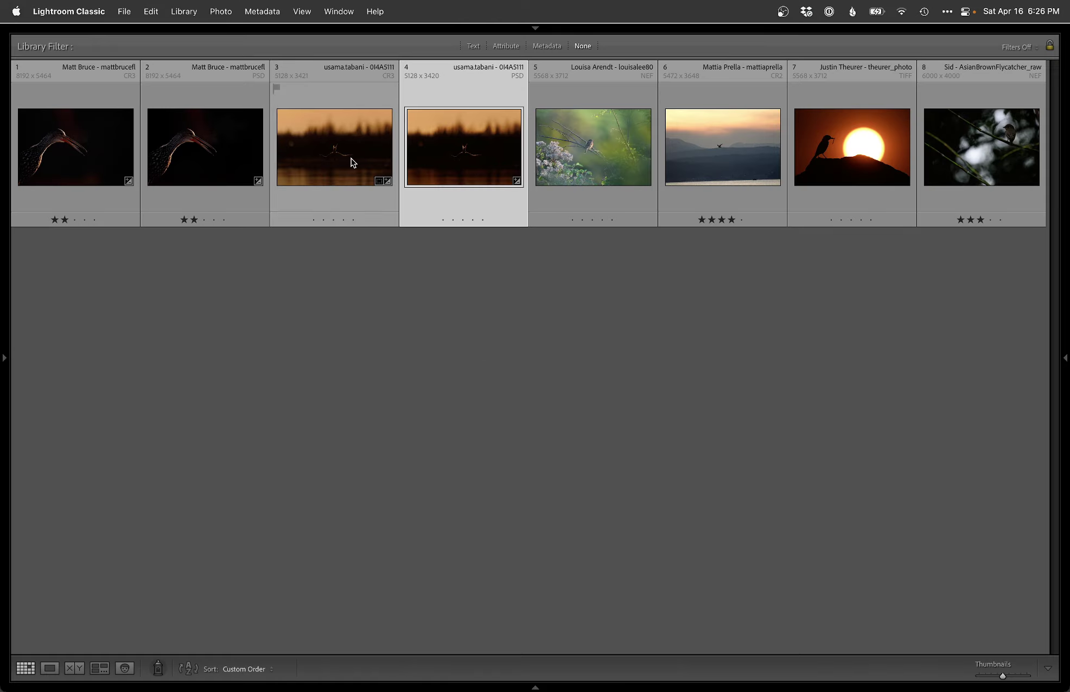
{"action": "double_click", "coordinate": [351, 159]}
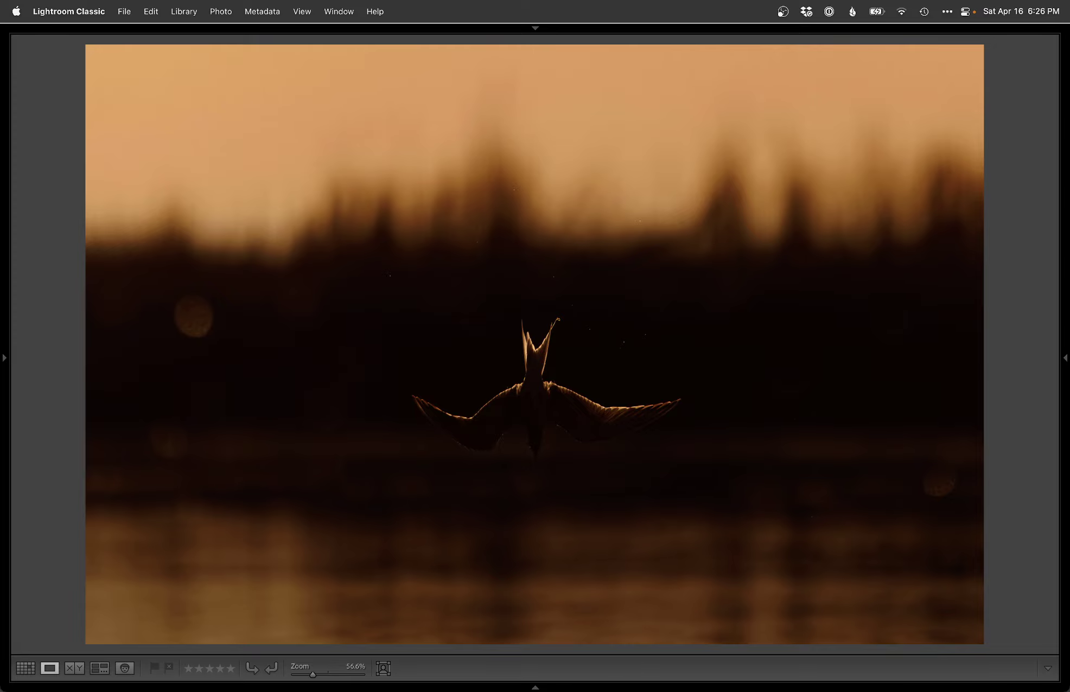
{"action": "key", "text": "d"}
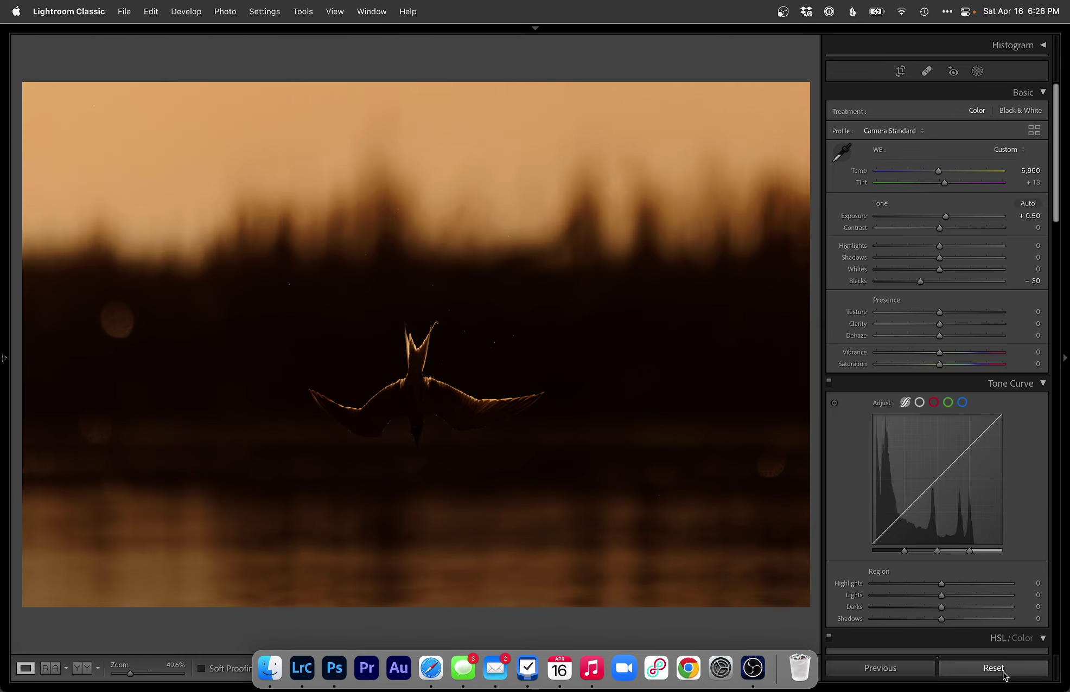
{"action": "left_click", "coordinate": [1002, 671]}
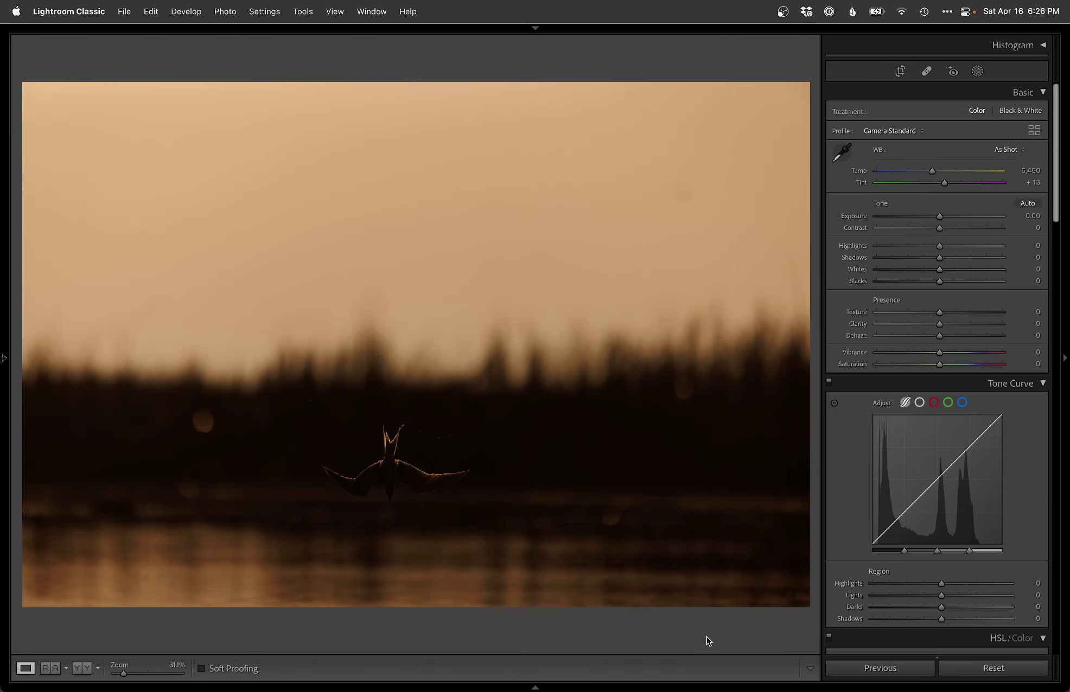
View the edited PSD version of the bird photo in full screen, and return to the Develop view
{"action": "key", "text": "Right"}
{"action": "key", "text": "f"}
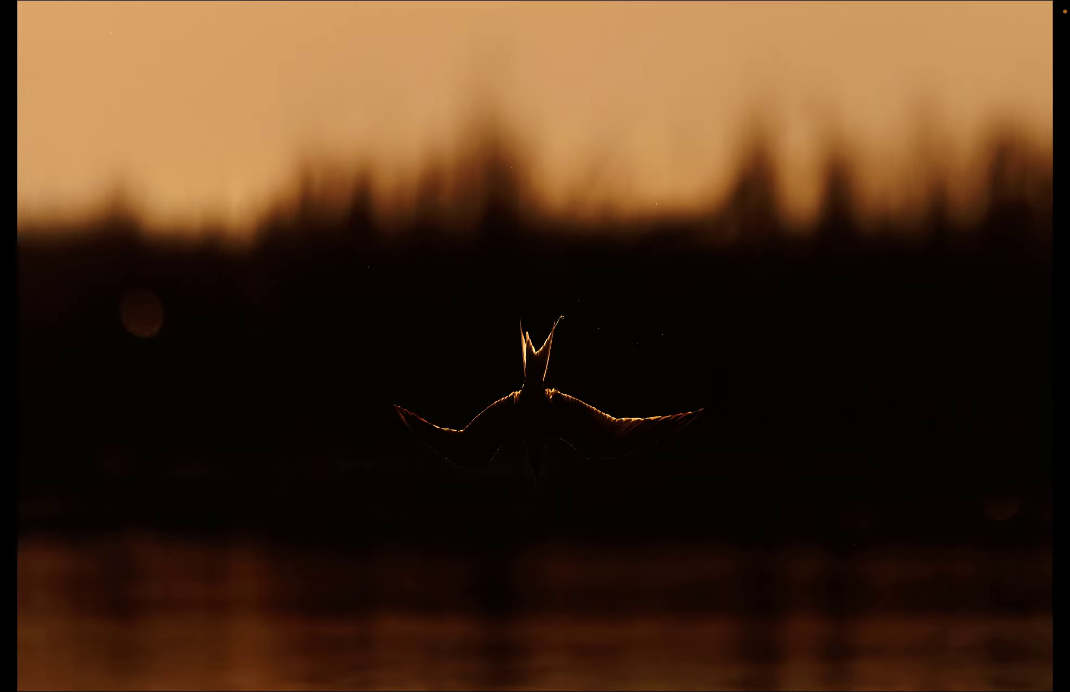
{"action": "key", "text": "f"}
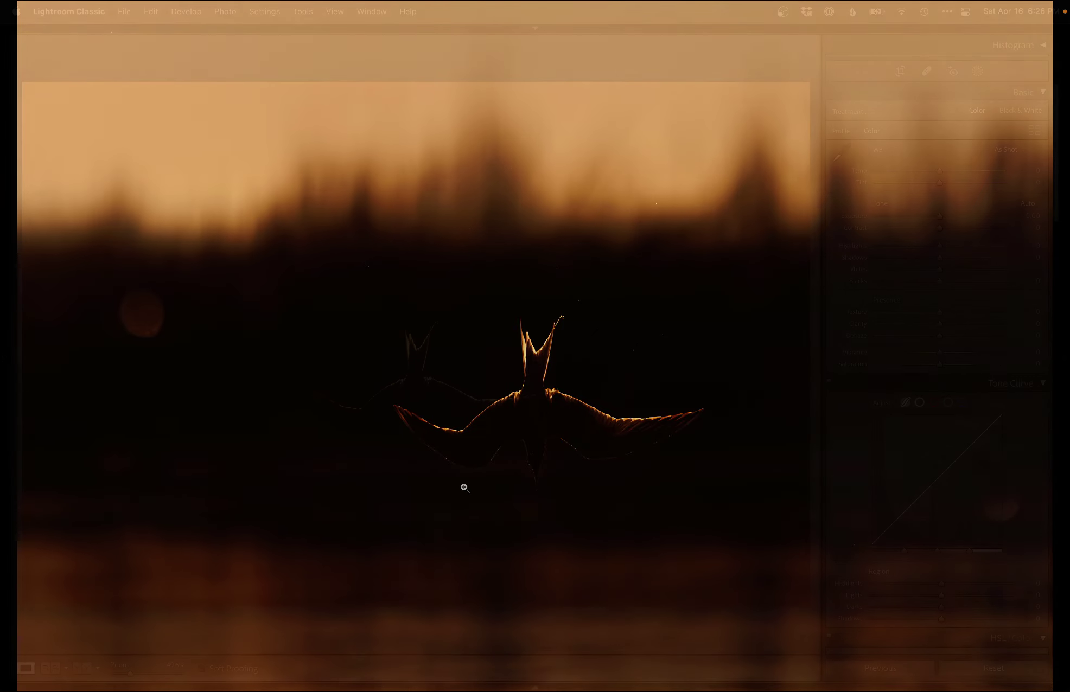
Switch to Safari and show the photographer's Instagram profile
{"action": "key", "text": "super+Tab"}
{"action": "left_click", "coordinate": [274, 83]}
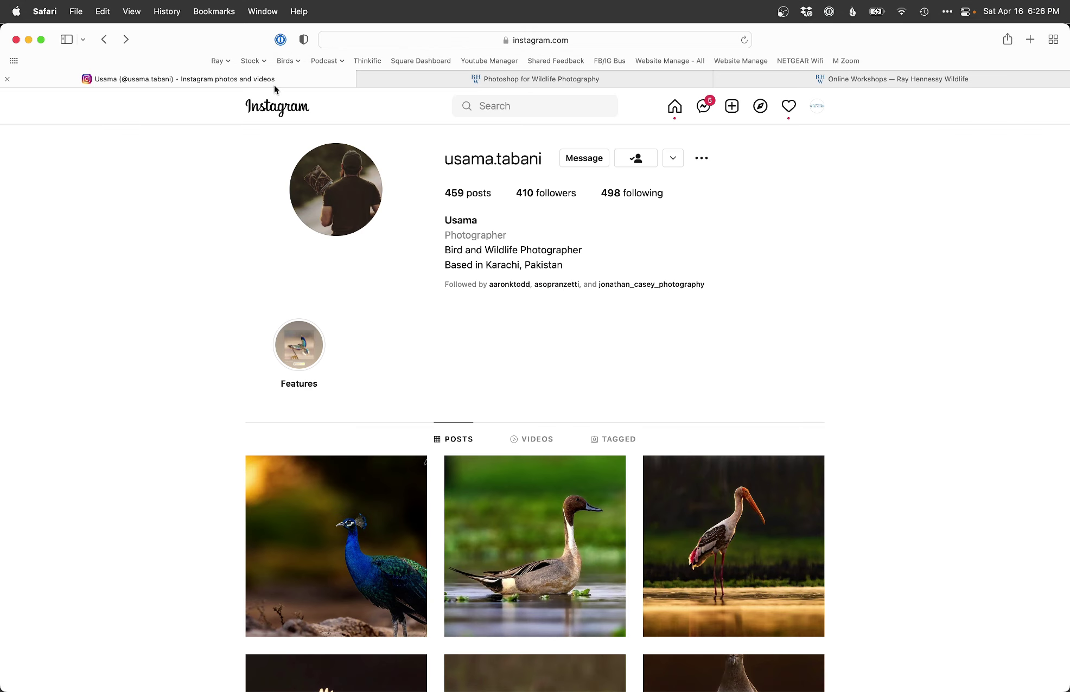